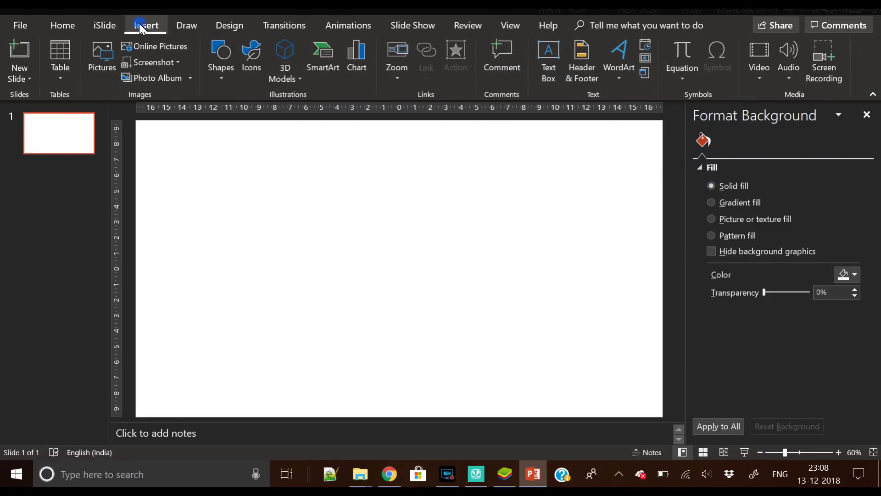
- Draw a blue square on the slide's left, centre it vertically and remove its outline
{"action": "left_click", "coordinate": [215, 68]}
{"action": "left_click", "coordinate": [257, 109]}
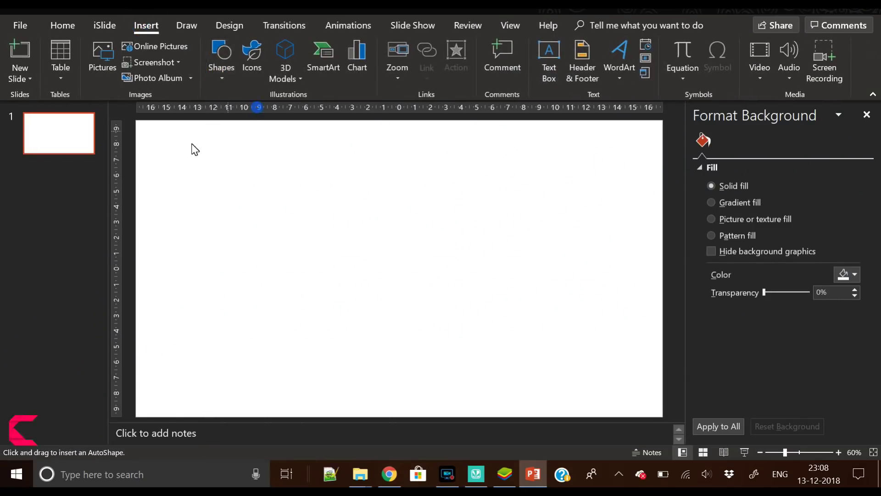
{"action": "left_click_drag", "start_coordinate": [191, 154], "coordinate": [392, 361]}
{"action": "left_click_drag", "start_coordinate": [302, 261], "coordinate": [306, 259]}
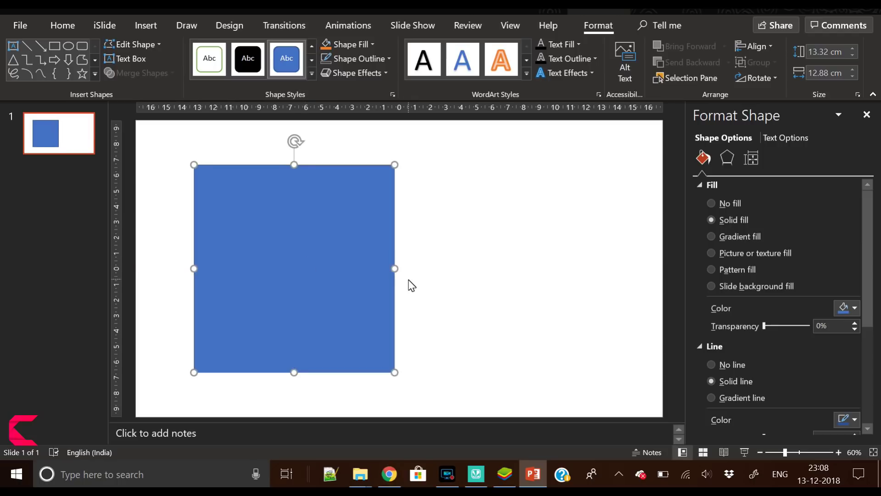
{"action": "left_click", "coordinate": [326, 60]}
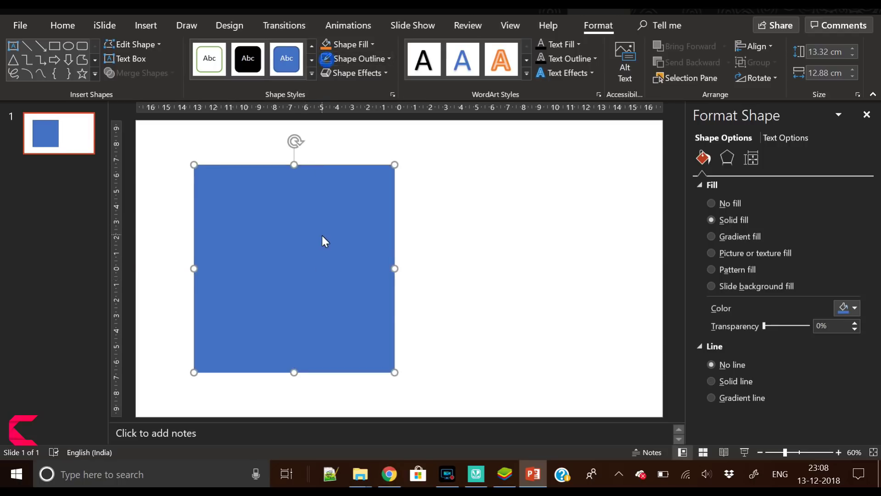
- Paste a copy, fill it orange and stretch it into a full-height bar at the top-left
{"action": "key", "text": "ctrl+v"}
{"action": "left_click_drag", "start_coordinate": [322, 243], "coordinate": [220, 214]}
{"action": "left_click", "coordinate": [326, 42]}
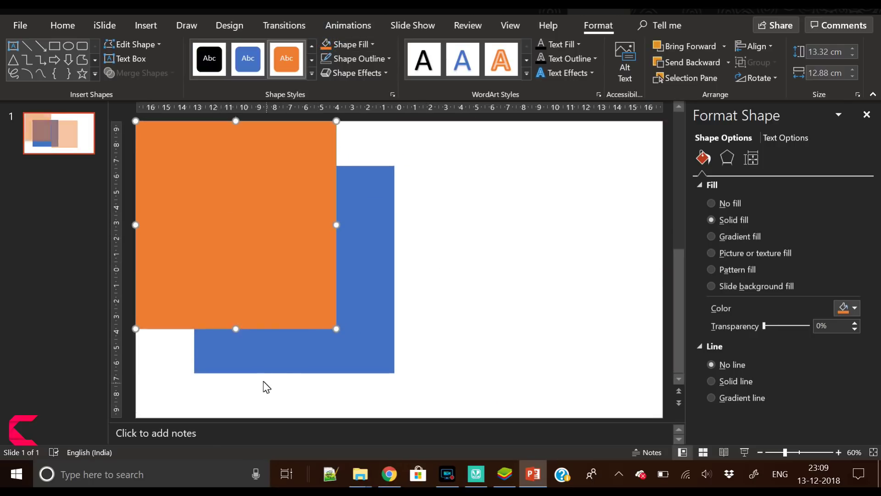
{"action": "left_click_drag", "start_coordinate": [236, 329], "coordinate": [239, 419]}
{"action": "left_click_drag", "start_coordinate": [338, 267], "coordinate": [295, 269]}
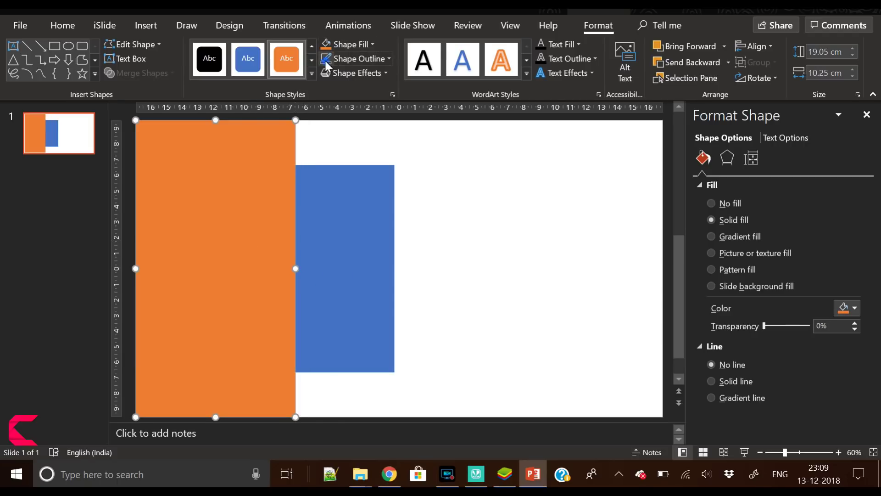
- Send the orange bar behind the blue square
{"action": "right_click", "coordinate": [253, 159]}
{"action": "left_click", "coordinate": [310, 293]}
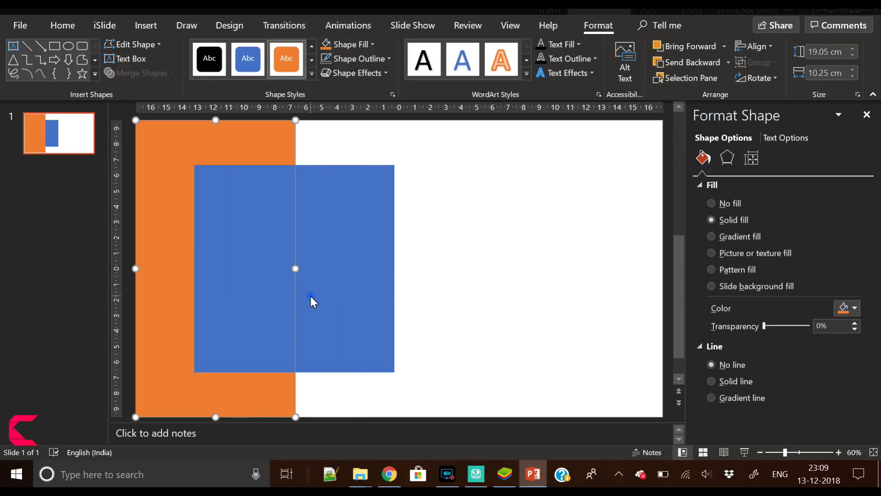
{"action": "left_click", "coordinate": [502, 311]}
- Resize the blue square to exactly 13.5 × 13.5 cm and nudge it into position
{"action": "left_click", "coordinate": [364, 253]}
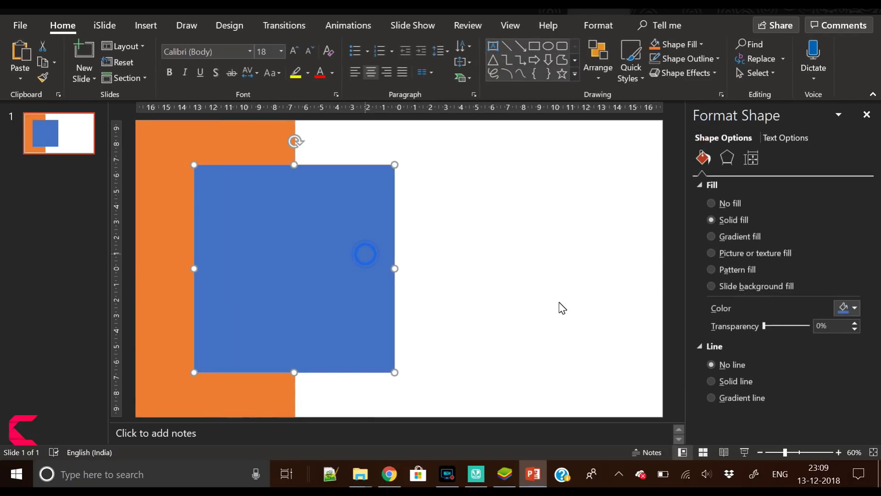
{"action": "left_click", "coordinate": [607, 25]}
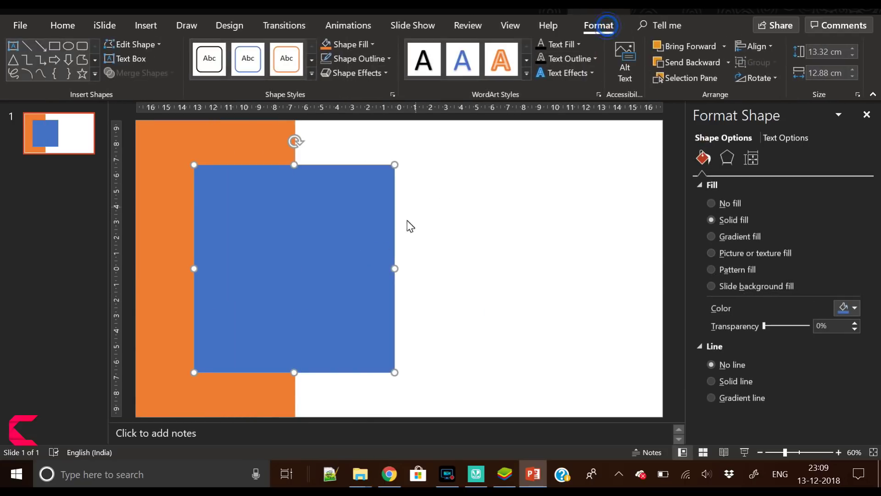
{"action": "left_click_drag", "start_coordinate": [398, 270], "coordinate": [403, 271]}
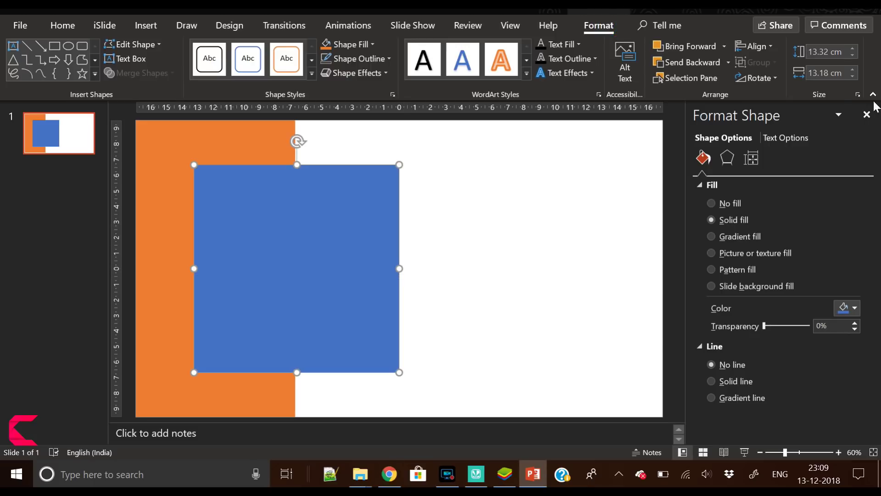
{"action": "left_click", "coordinate": [851, 70]}
{"action": "left_click", "coordinate": [851, 70]}
{"action": "left_click", "coordinate": [851, 70]}
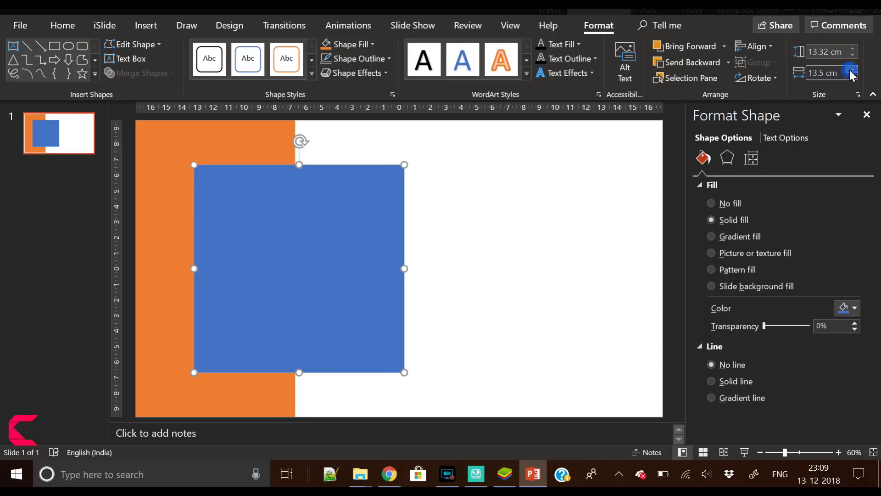
{"action": "left_click", "coordinate": [854, 52]}
{"action": "left_click", "coordinate": [853, 52]}
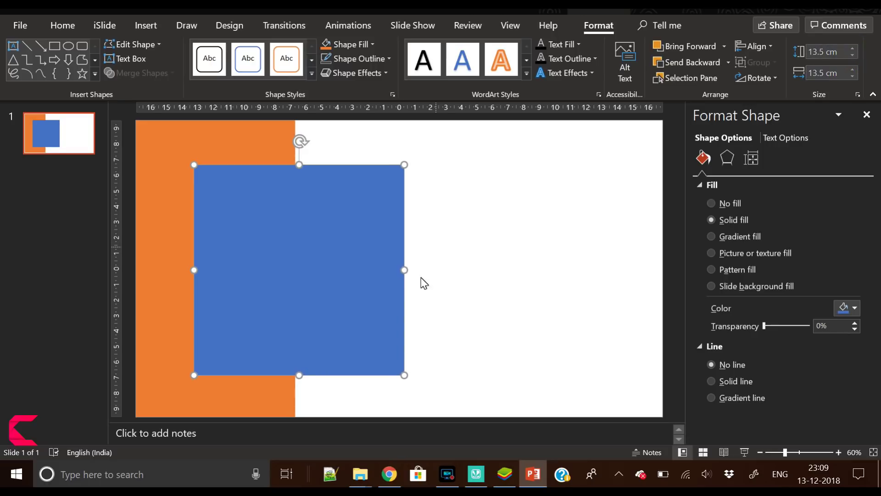
{"action": "mouse_move", "coordinate": [370, 276]}
{"action": "left_mouse_down"}
{"action": "mouse_move", "coordinate": [367, 294]}
{"action": "mouse_move", "coordinate": [365, 285]}
{"action": "mouse_move", "coordinate": [379, 286]}
{"action": "mouse_move", "coordinate": [370, 288]}
{"action": "left_mouse_up"}
{"action": "left_click", "coordinate": [460, 303]}
- Duplicate the blue square, fill it gold and fit it as a tall panel inside the square's left side
{"action": "left_click", "coordinate": [320, 247]}
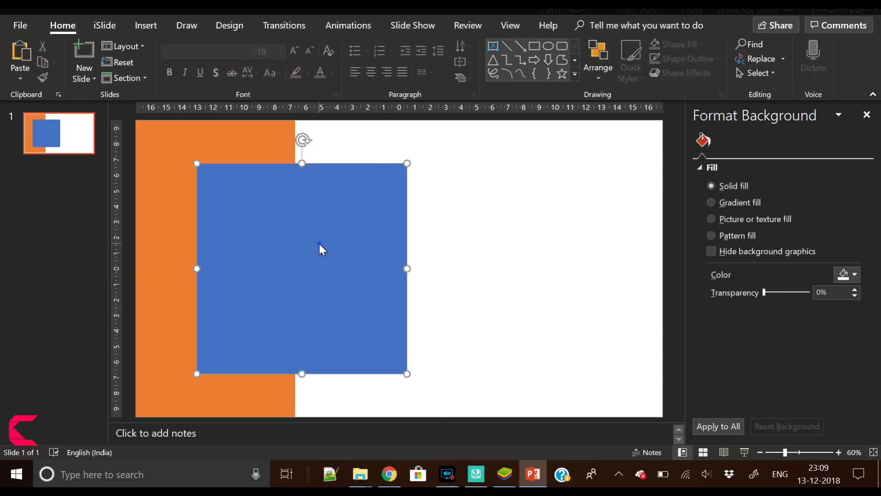
{"action": "key", "text": "ctrl+c"}
{"action": "key", "text": "ctrl+v"}
{"action": "left_click_drag", "start_coordinate": [321, 248], "coordinate": [518, 255]}
{"action": "left_click", "coordinate": [615, 29]}
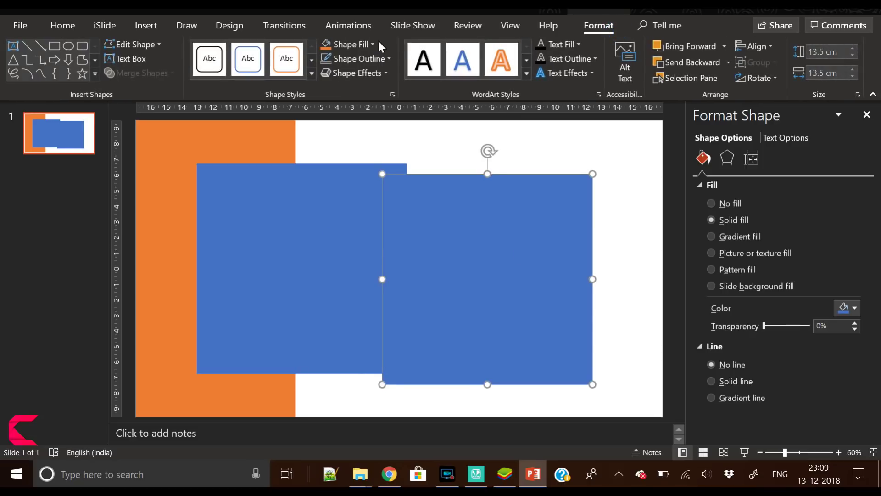
{"action": "left_click", "coordinate": [352, 44]}
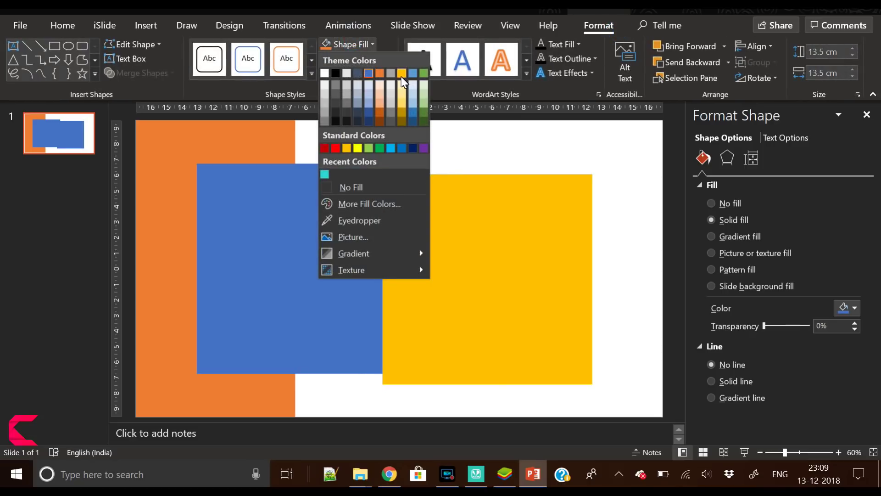
{"action": "left_click", "coordinate": [400, 74]}
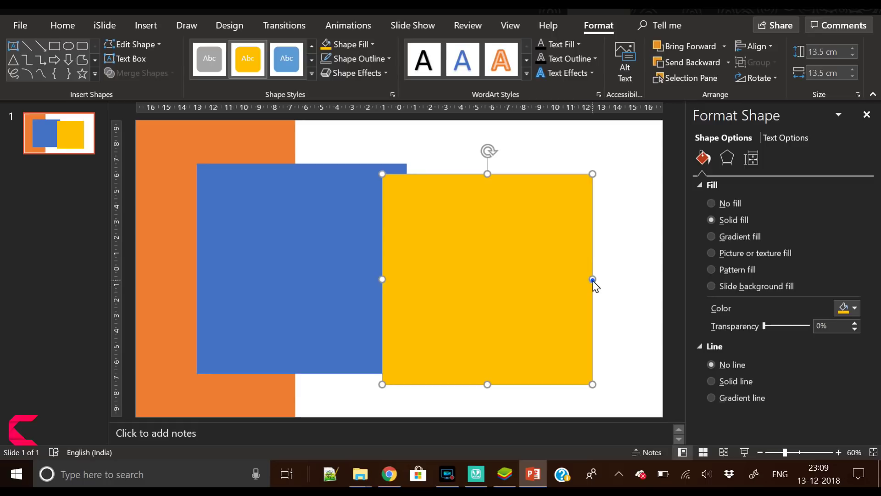
{"action": "left_click_drag", "start_coordinate": [593, 280], "coordinate": [484, 303]}
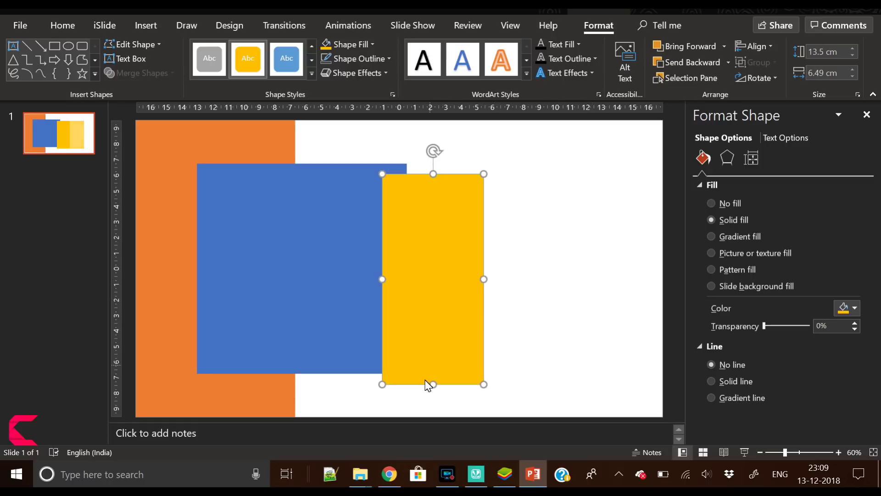
{"action": "left_click_drag", "start_coordinate": [433, 385], "coordinate": [431, 364]}
{"action": "left_click_drag", "start_coordinate": [459, 274], "coordinate": [299, 269]}
{"action": "left_click_drag", "start_coordinate": [247, 284], "coordinate": [248, 285]}
{"action": "left_click_drag", "start_coordinate": [256, 177], "coordinate": [257, 195]}
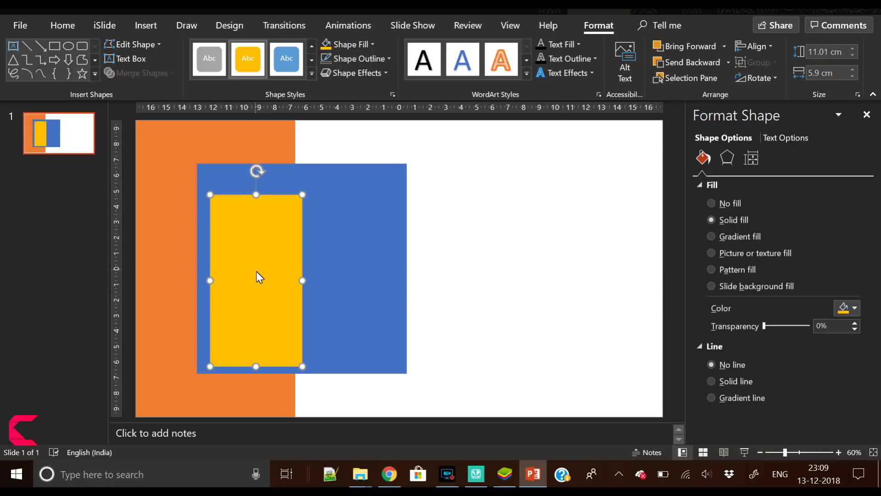
{"action": "left_click_drag", "start_coordinate": [256, 274], "coordinate": [341, 253]}
- Add two gold copies stacked on the right as 5.05 × 5.9 cm panels
{"action": "key", "text": "ctrl+c"}
{"action": "key", "text": "ctrl+v"}
{"action": "left_click_drag", "start_coordinate": [356, 354], "coordinate": [349, 311]}
{"action": "key", "text": "ctrl+v"}
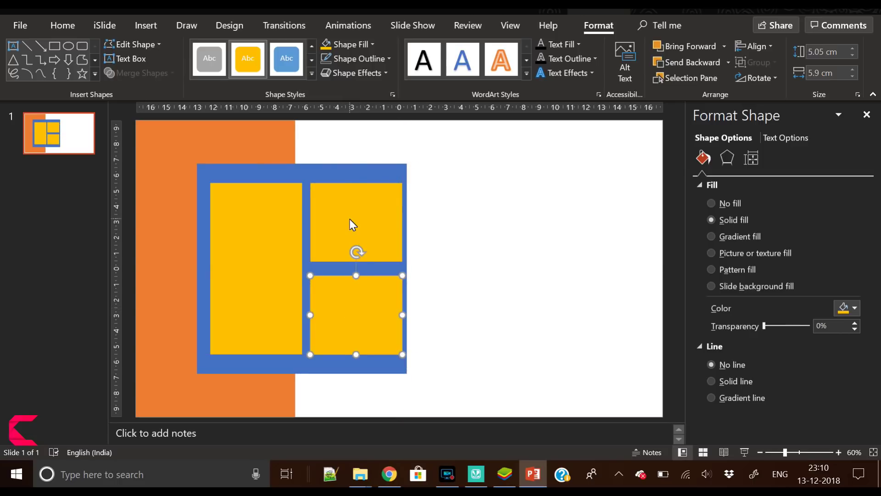
{"action": "left_click", "coordinate": [350, 219]}
{"action": "left_click_drag", "start_coordinate": [352, 219], "coordinate": [351, 218]}
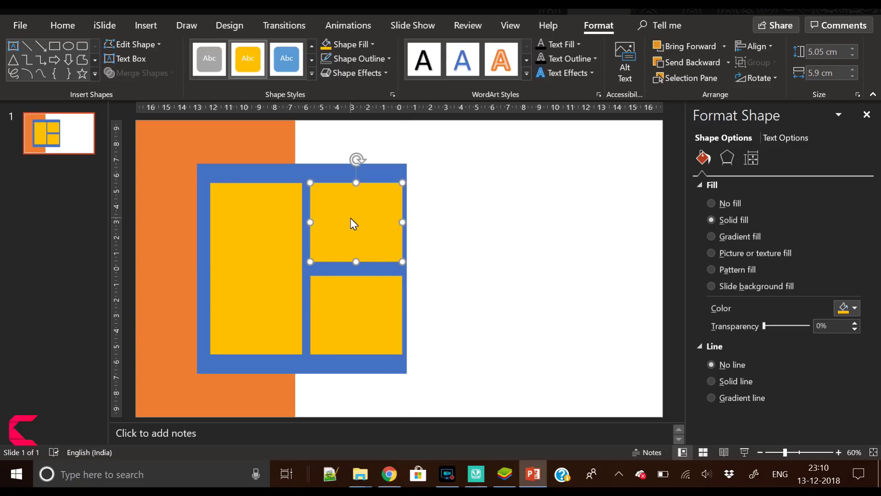
{"action": "left_click_drag", "start_coordinate": [358, 263], "coordinate": [356, 271]}
{"action": "left_click", "coordinate": [427, 306]}
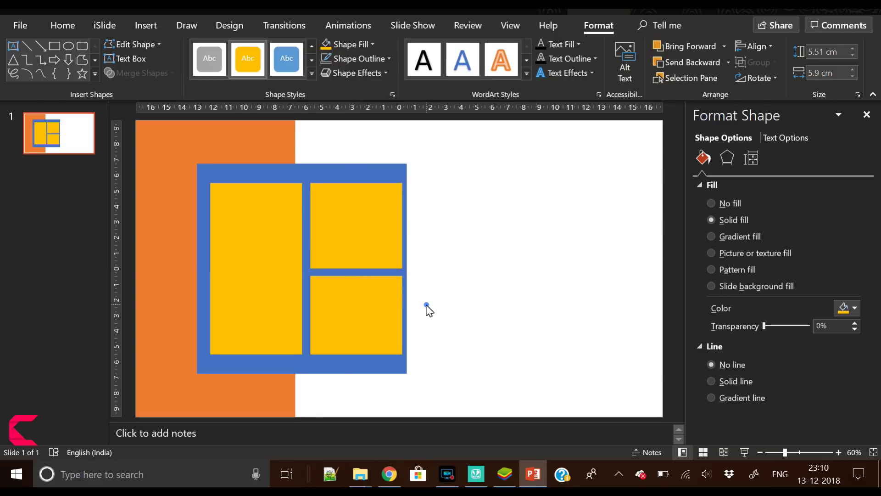
- Align the lower-right gold panel and widen the blue frame so its border is even
{"action": "left_click", "coordinate": [354, 314]}
{"action": "left_click_drag", "start_coordinate": [354, 313], "coordinate": [357, 316]}
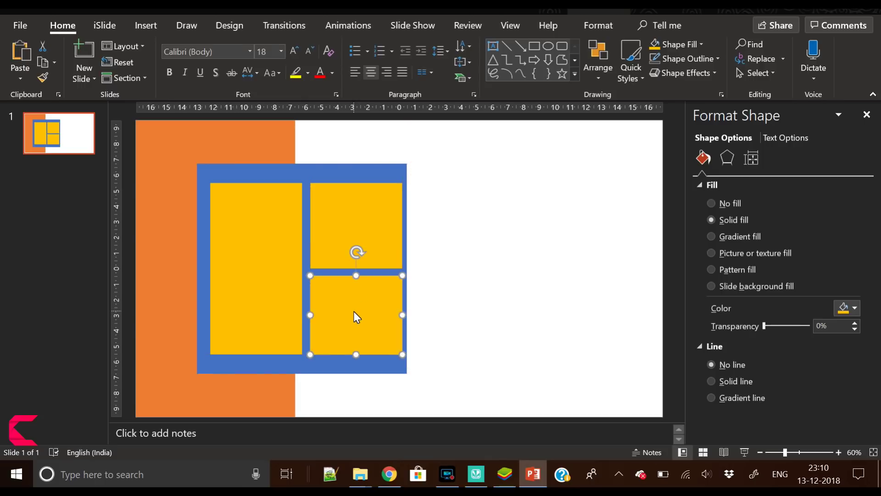
{"action": "left_click", "coordinate": [333, 170]}
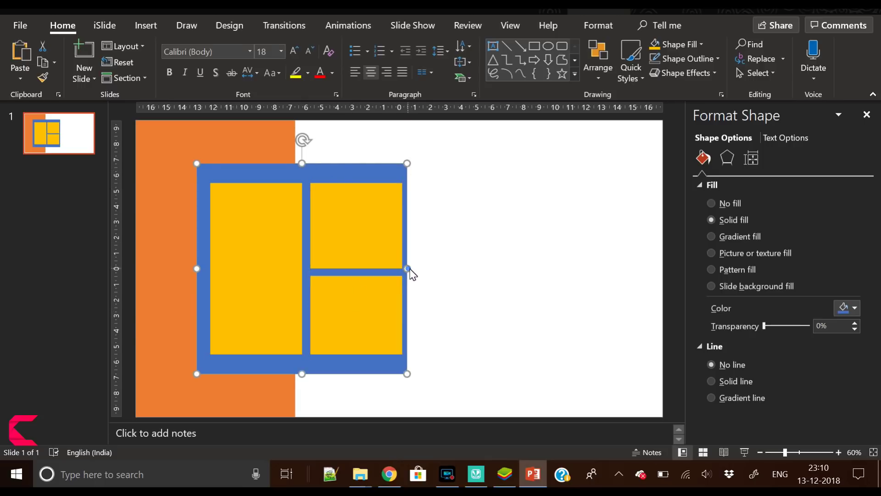
{"action": "left_click_drag", "start_coordinate": [407, 270], "coordinate": [417, 268]}
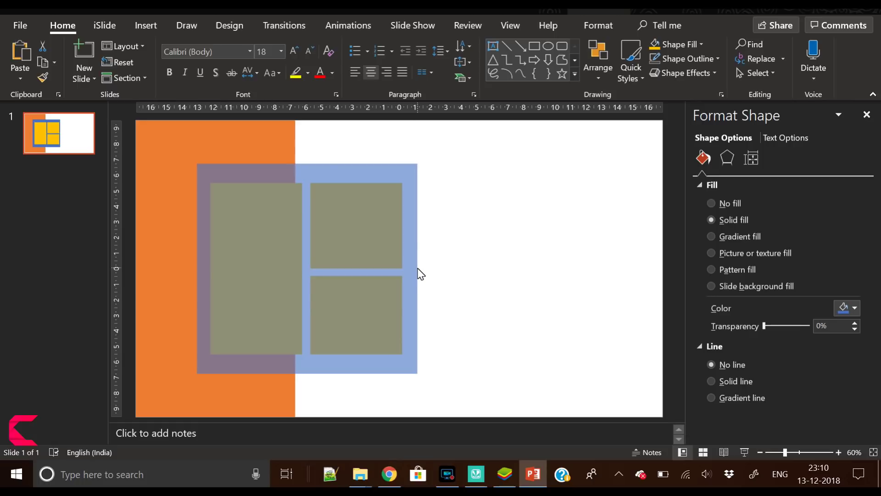
{"action": "left_click_drag", "start_coordinate": [418, 271], "coordinate": [418, 272]}
{"action": "left_click", "coordinate": [485, 302]}
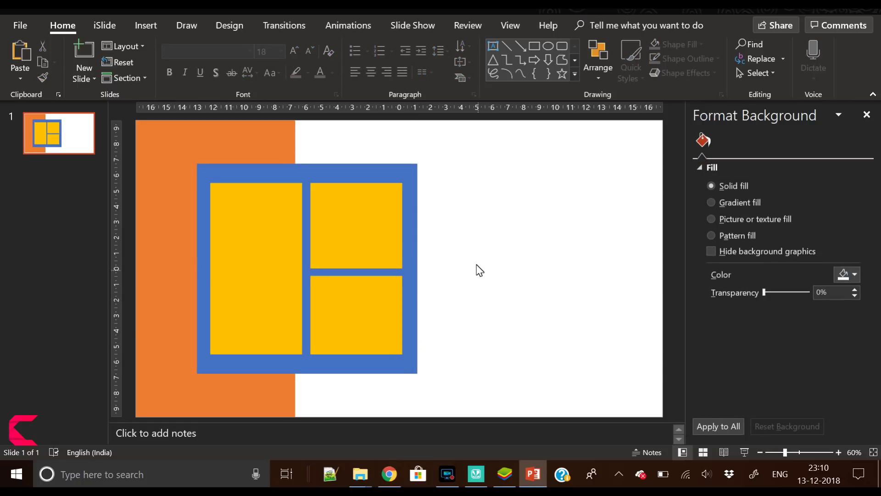
- Widen the orange bar so its right edge reaches the gap between the gold panels
{"action": "left_click", "coordinate": [287, 149]}
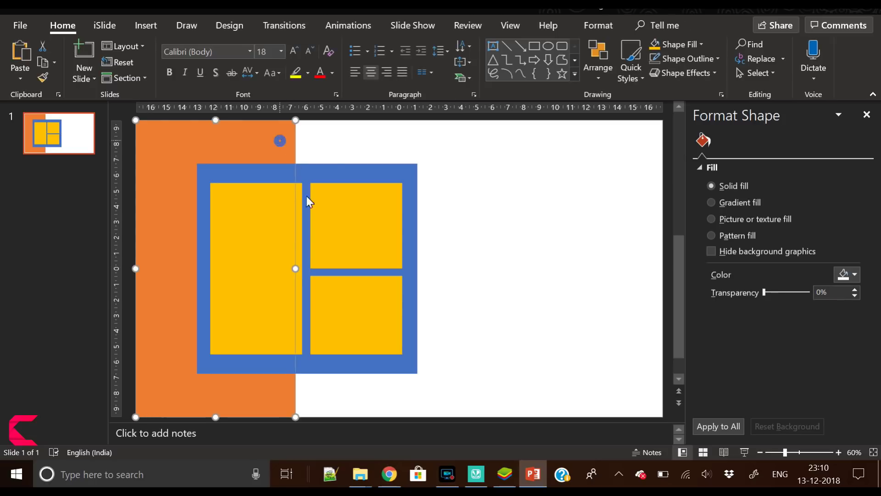
{"action": "left_click_drag", "start_coordinate": [295, 269], "coordinate": [306, 270]}
{"action": "left_click", "coordinate": [481, 267]}
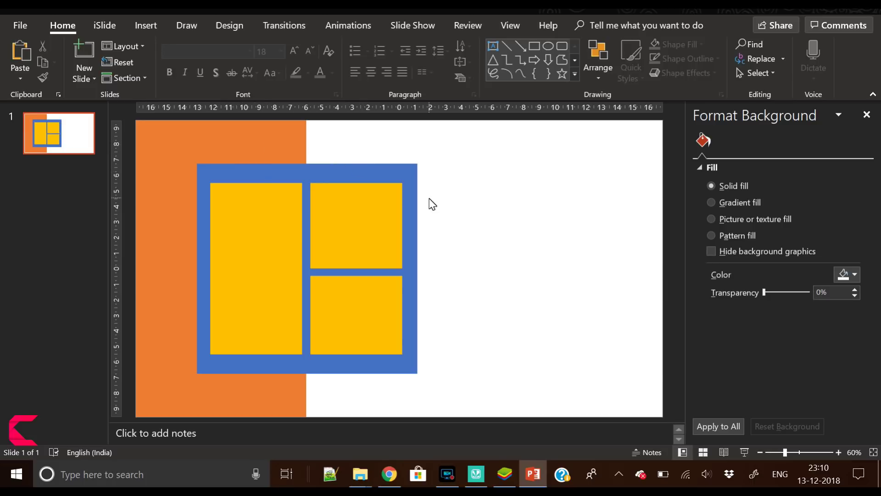
{"action": "left_click", "coordinate": [155, 18]}
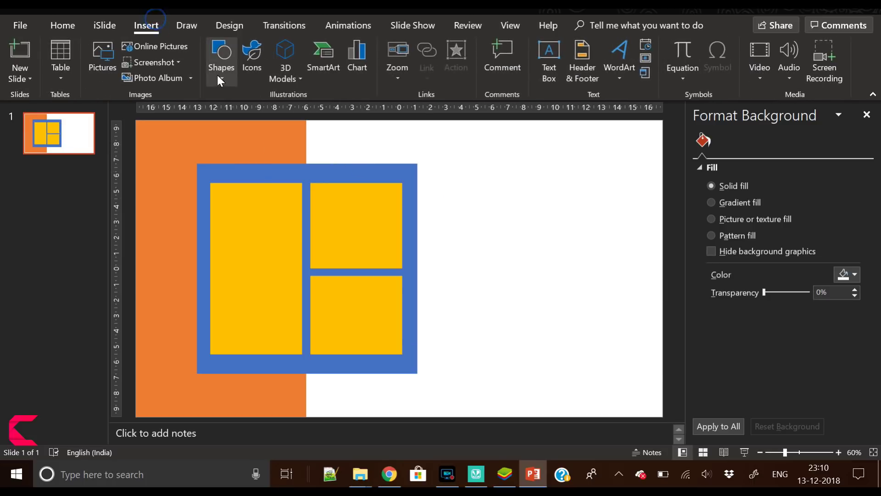
- Draw an outline-free rectangle covering the whole slide and send it to the back
{"action": "left_click", "coordinate": [208, 77]}
{"action": "left_click", "coordinate": [252, 113]}
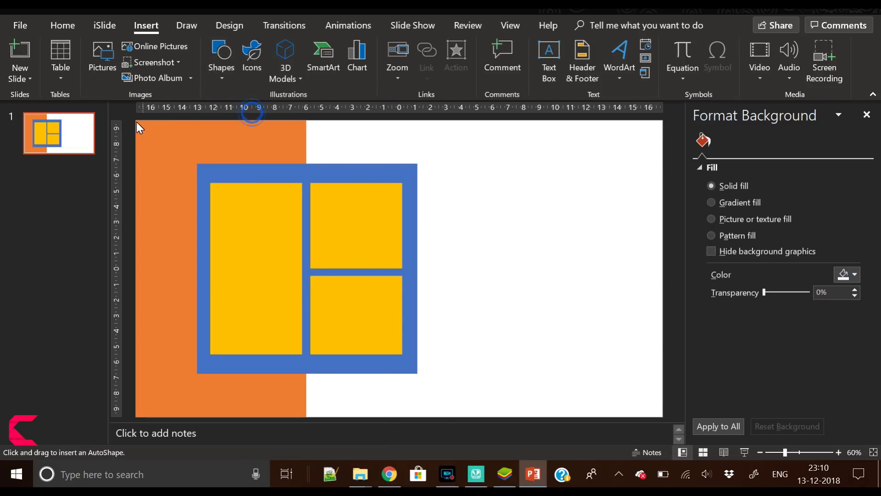
{"action": "left_click_drag", "start_coordinate": [136, 120], "coordinate": [661, 416]}
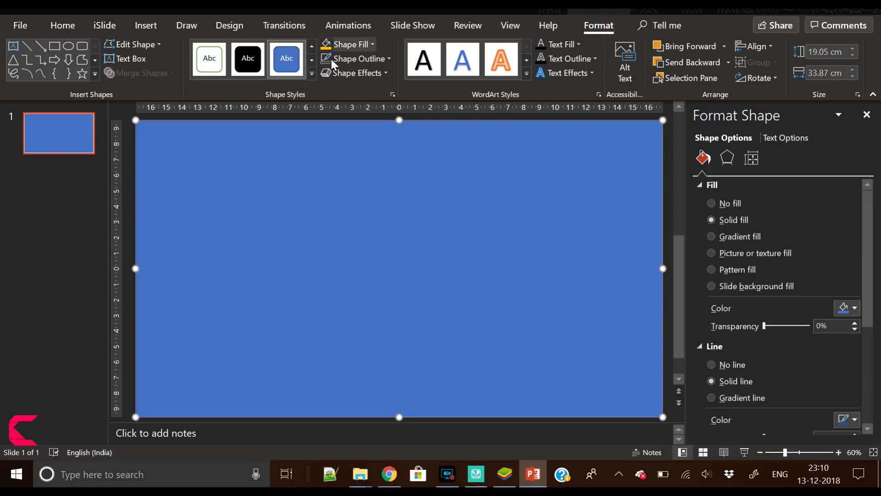
{"action": "left_click", "coordinate": [325, 65]}
{"action": "right_click", "coordinate": [337, 181]}
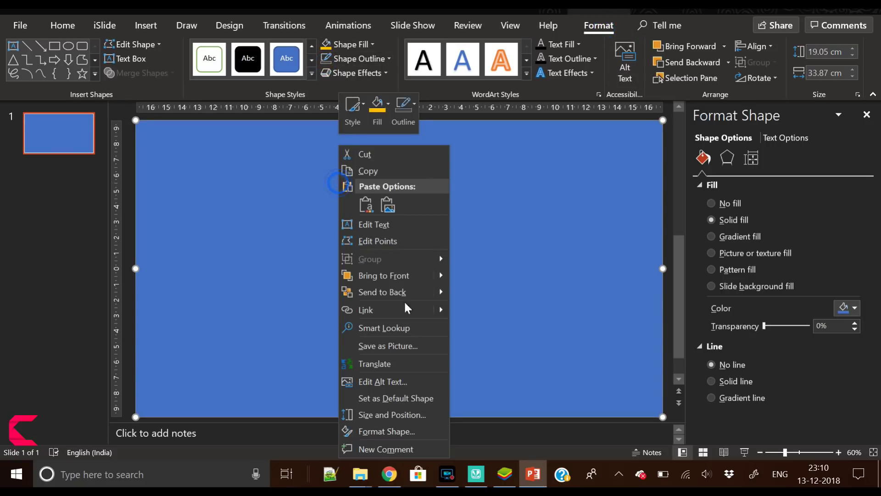
{"action": "left_click", "coordinate": [399, 291]}
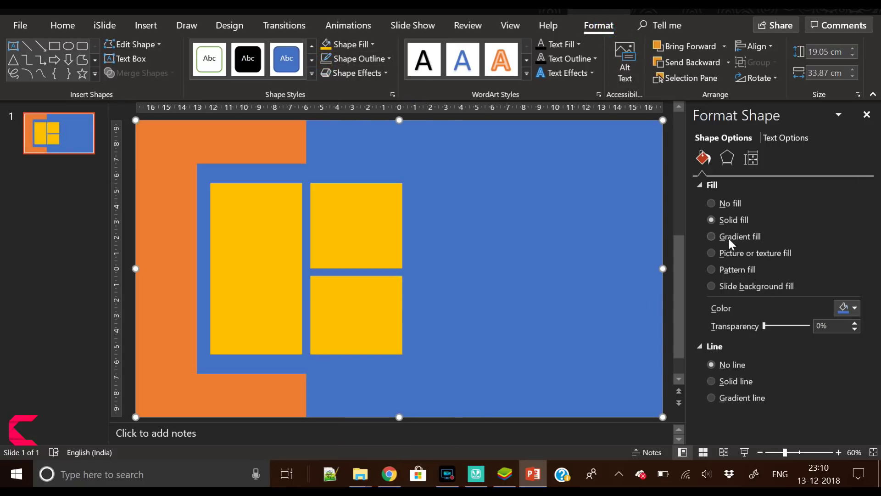
- Fill the rectangle with the snowy landscape photo pexels-photo-1571442.jpeg
{"action": "left_click", "coordinate": [739, 254]}
{"action": "left_click", "coordinate": [727, 327]}
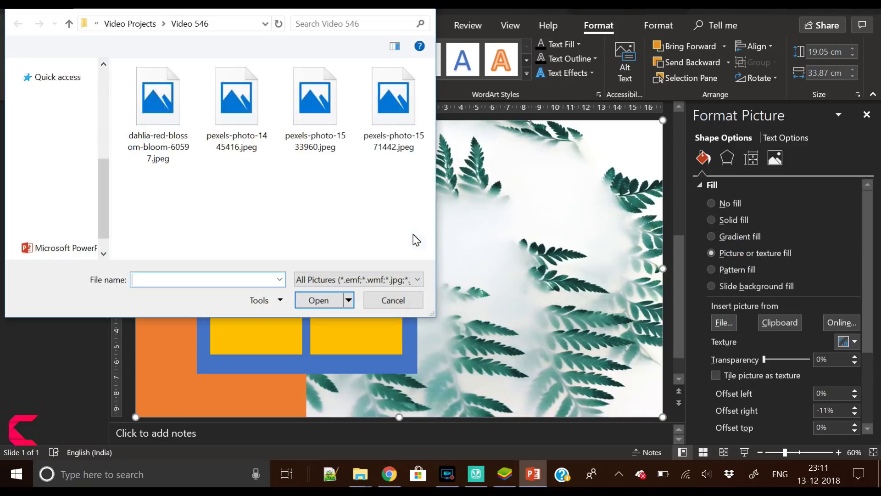
{"action": "left_click", "coordinate": [374, 124]}
{"action": "left_click", "coordinate": [334, 304]}
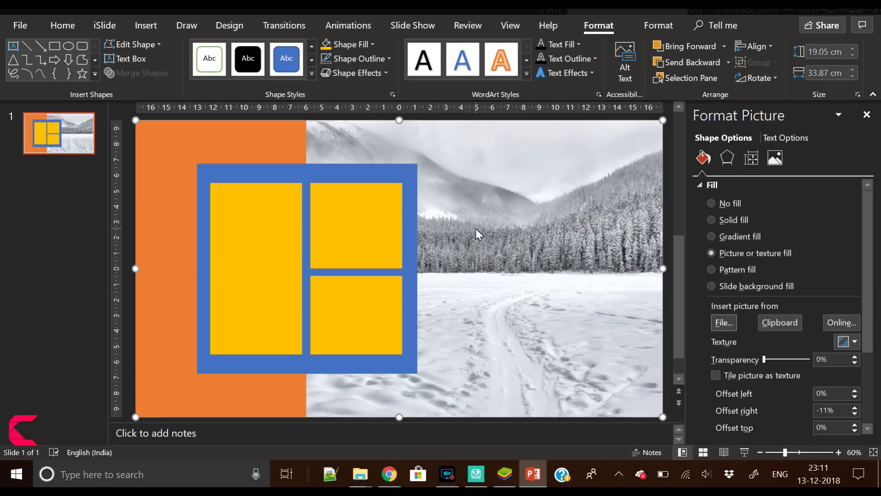
- Duplicate the photo rectangle and give the copy a solid white fill over the slide
{"action": "key", "text": "ctrl+shift+bracketright"}
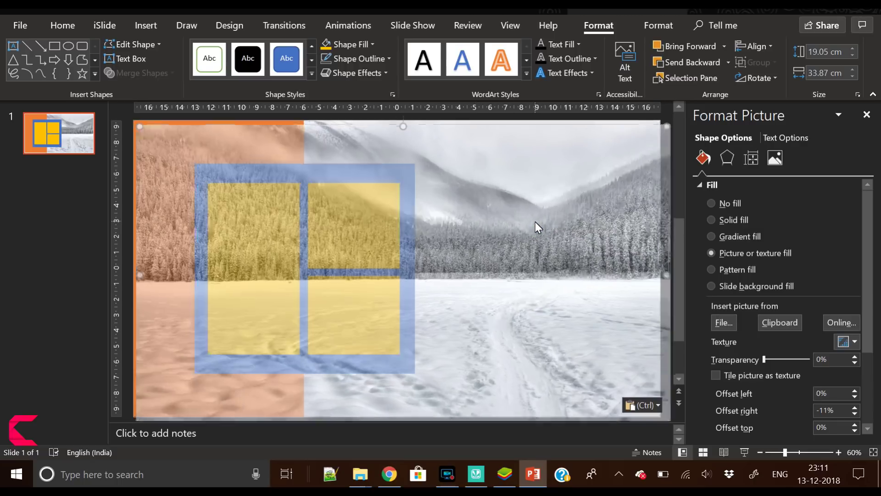
{"action": "left_click_drag", "start_coordinate": [513, 194], "coordinate": [506, 224]}
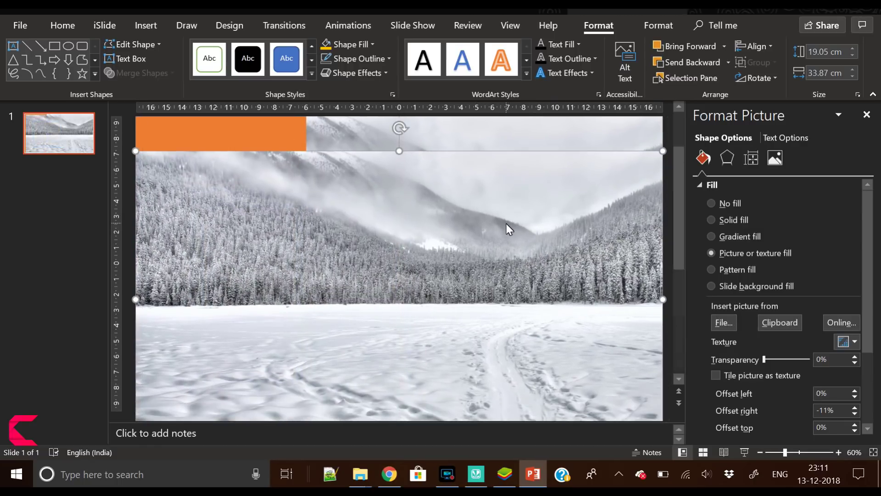
{"action": "left_click", "coordinate": [730, 218]}
{"action": "left_click", "coordinate": [851, 315]}
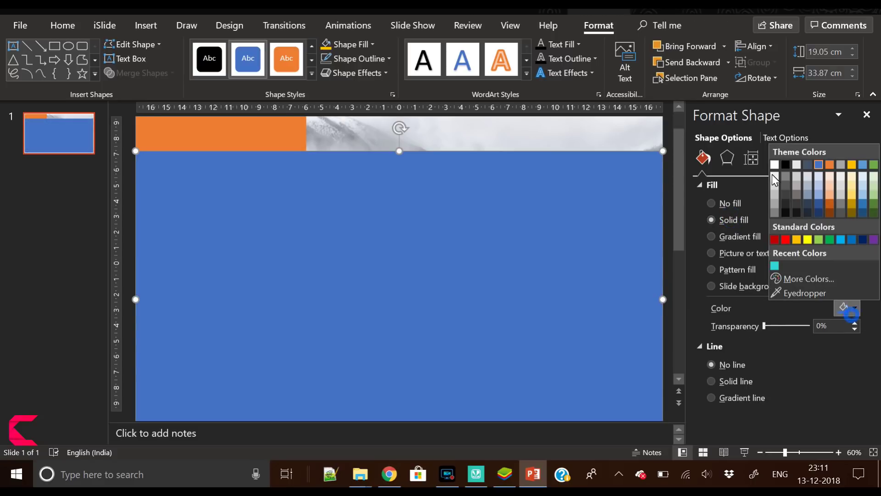
{"action": "left_click", "coordinate": [775, 164]}
{"action": "left_click_drag", "start_coordinate": [500, 232], "coordinate": [501, 210]}
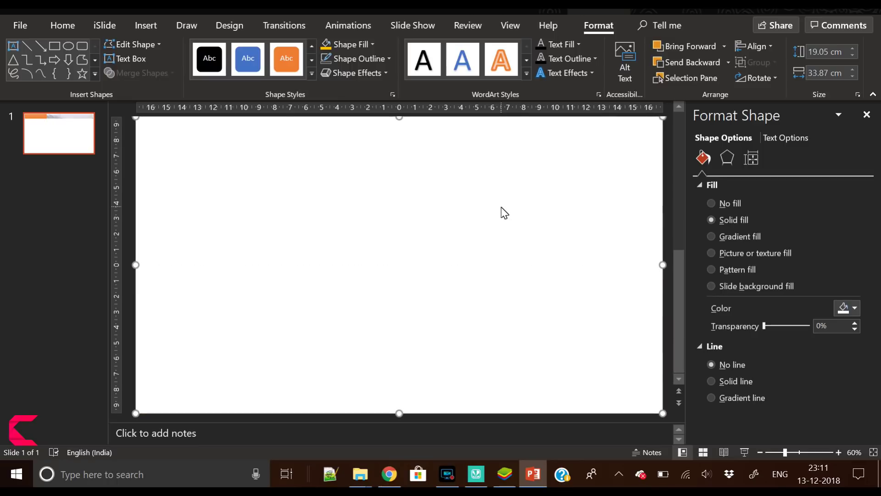
- Send the white shape to the back, then send the snowy photo behind it
{"action": "right_click", "coordinate": [501, 209]}
{"action": "left_click", "coordinate": [543, 292]}
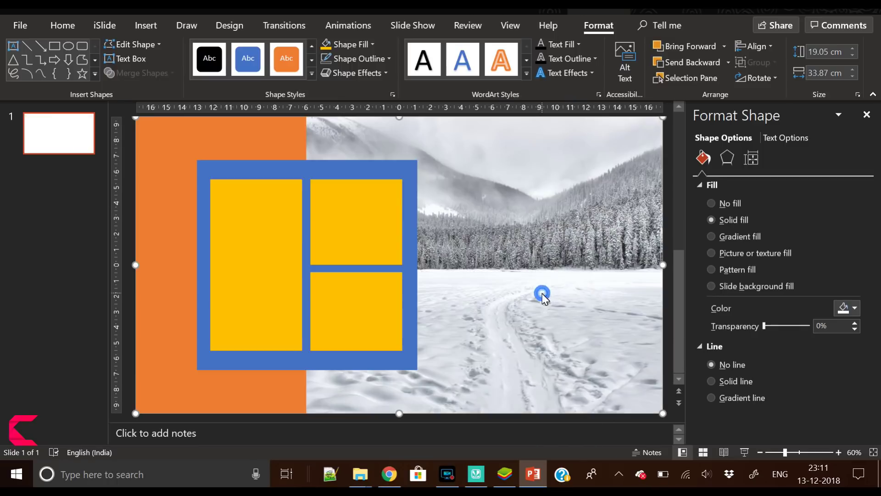
{"action": "left_click", "coordinate": [554, 213]}
{"action": "right_click", "coordinate": [554, 213]}
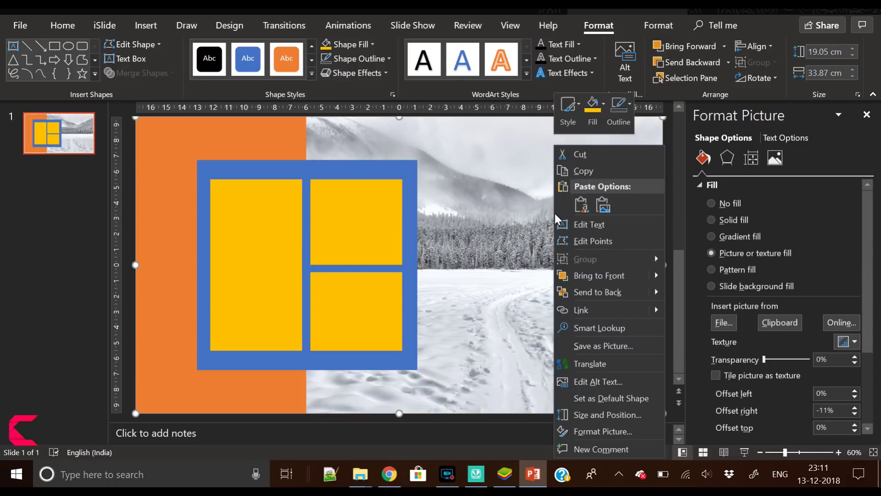
{"action": "left_click", "coordinate": [590, 290]}
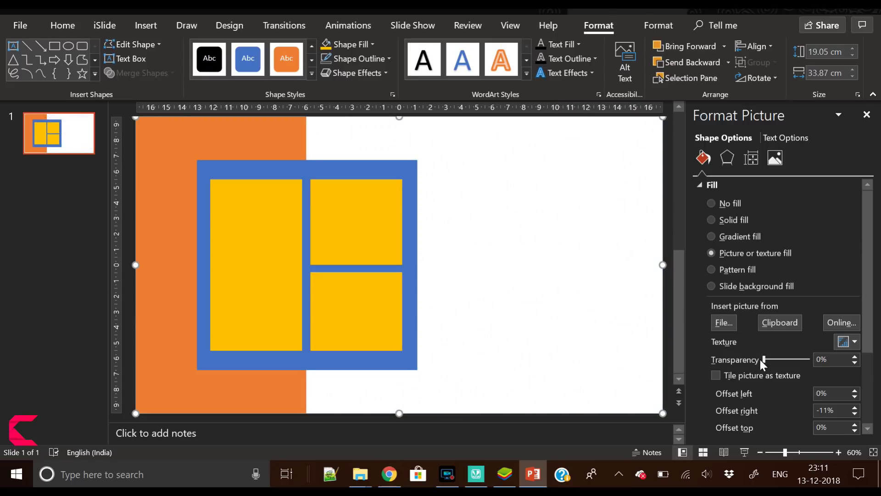
- Set the white overlay to 10% transparency and give the orange bar a default shadow
{"action": "left_click_drag", "start_coordinate": [765, 359], "coordinate": [687, 363]}
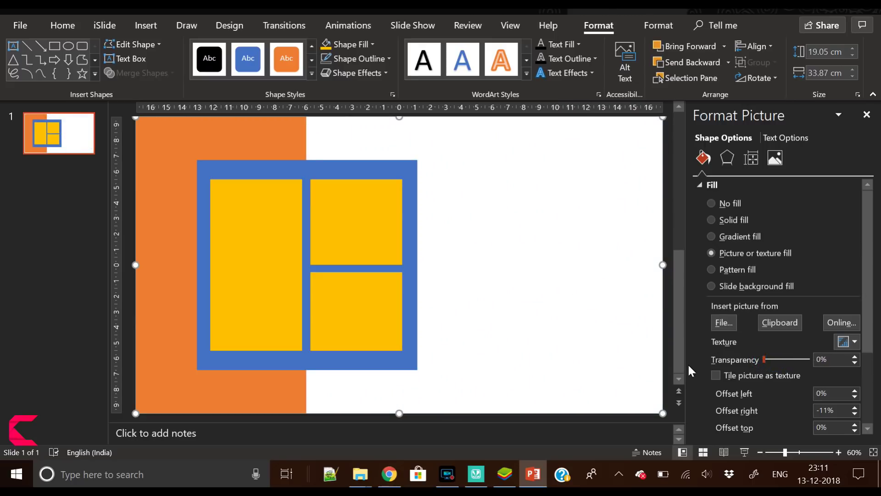
{"action": "left_click", "coordinate": [602, 277]}
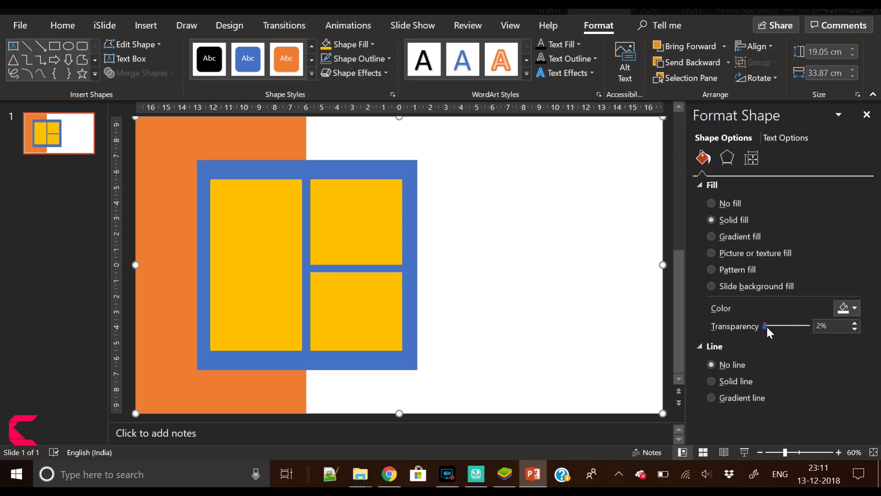
{"action": "left_click_drag", "start_coordinate": [767, 327], "coordinate": [770, 327]}
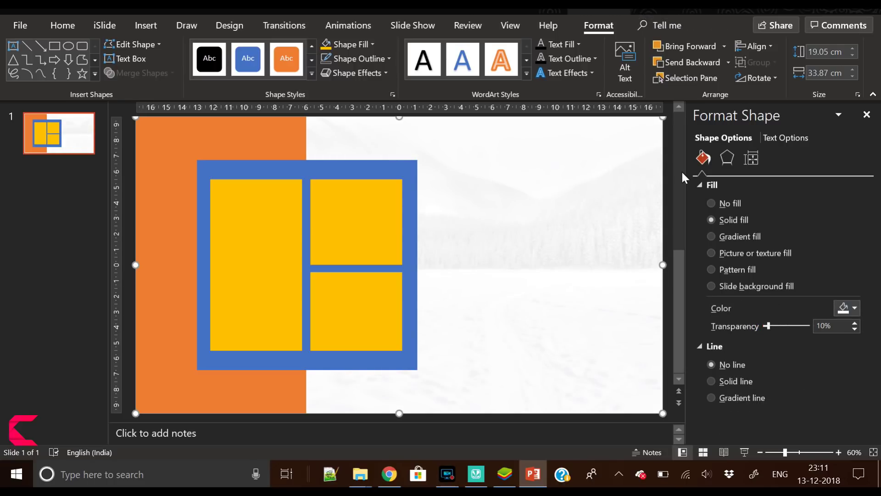
{"action": "left_click", "coordinate": [667, 170]}
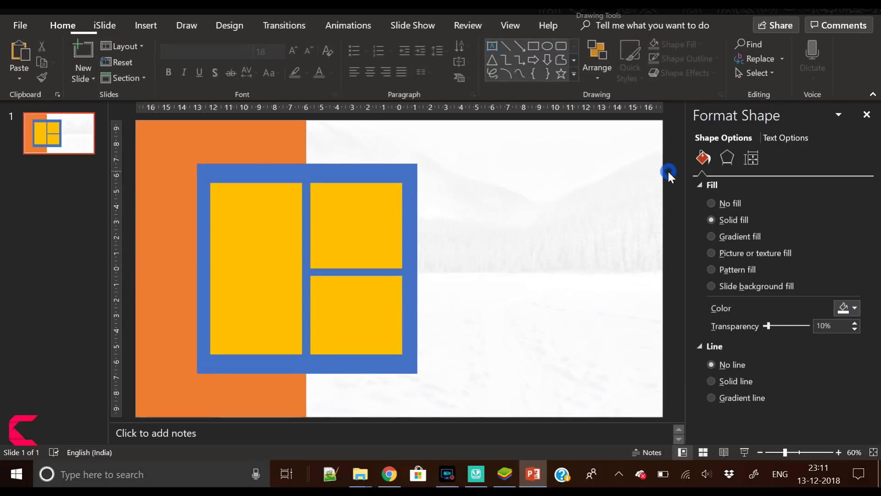
{"action": "left_click", "coordinate": [272, 136]}
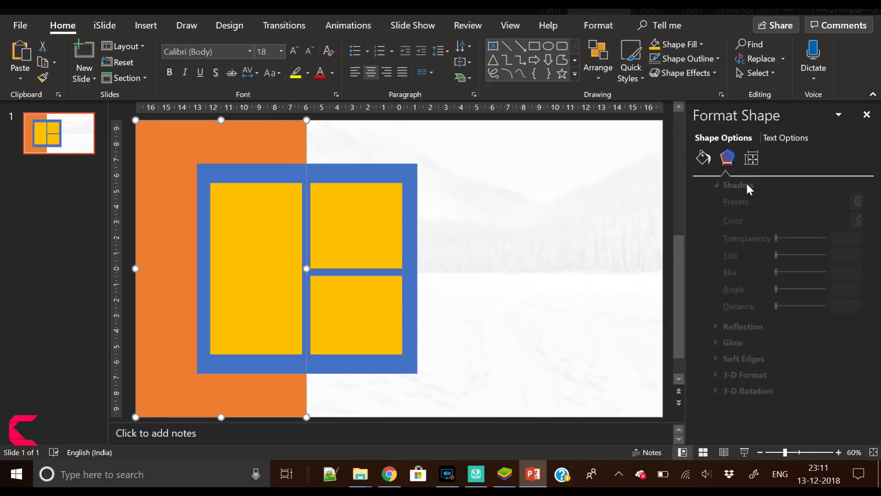
{"action": "left_click_drag", "start_coordinate": [760, 239], "coordinate": [709, 240]}
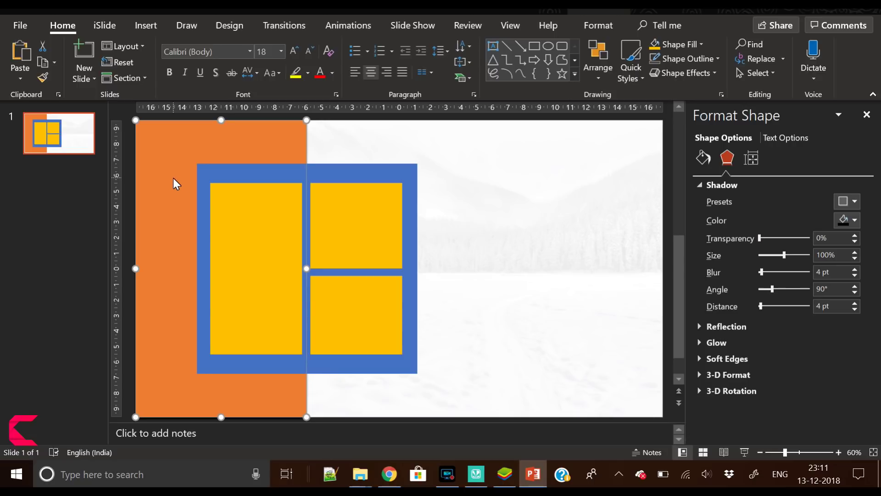
- Adjust the orange bar's fill transparency and turn the blue frame white
{"action": "left_click", "coordinate": [699, 161]}
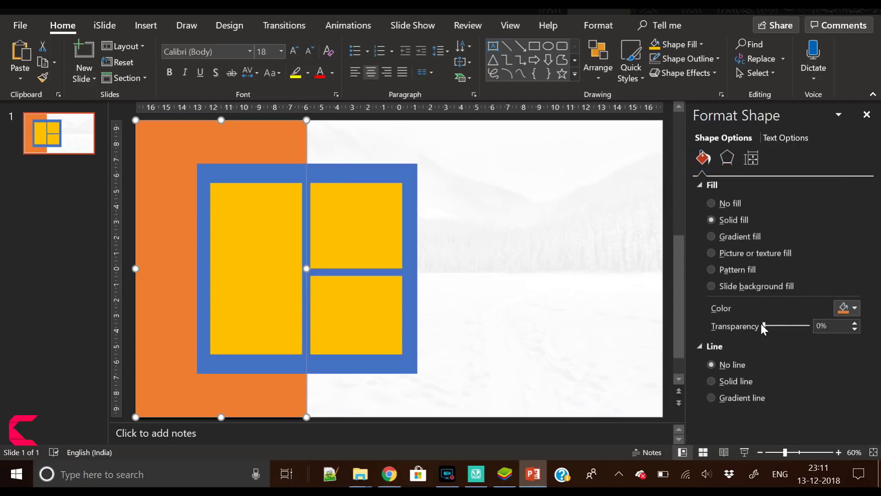
{"action": "left_click_drag", "start_coordinate": [766, 326], "coordinate": [707, 321]}
{"action": "left_click", "coordinate": [353, 177]}
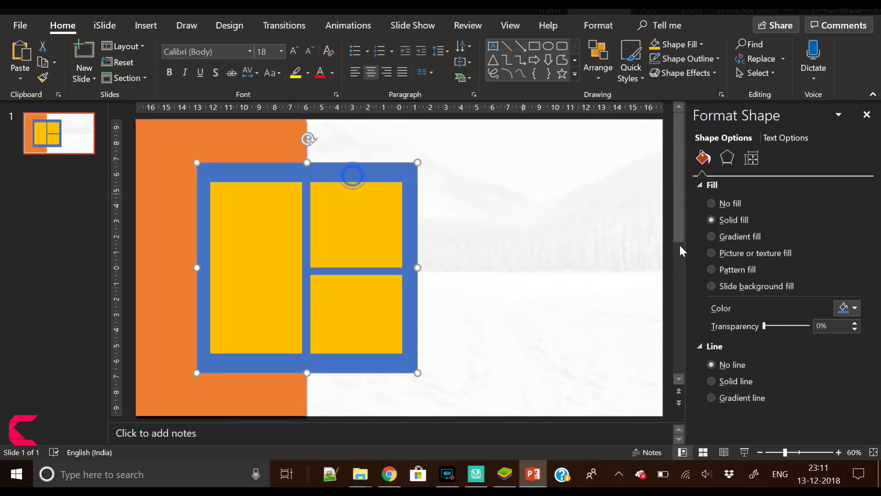
{"action": "left_click", "coordinate": [851, 309]}
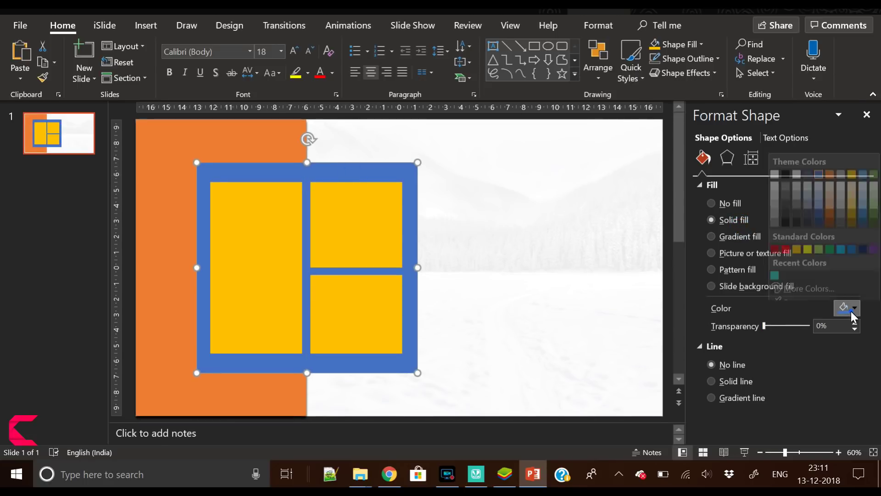
{"action": "left_click", "coordinate": [774, 164]}
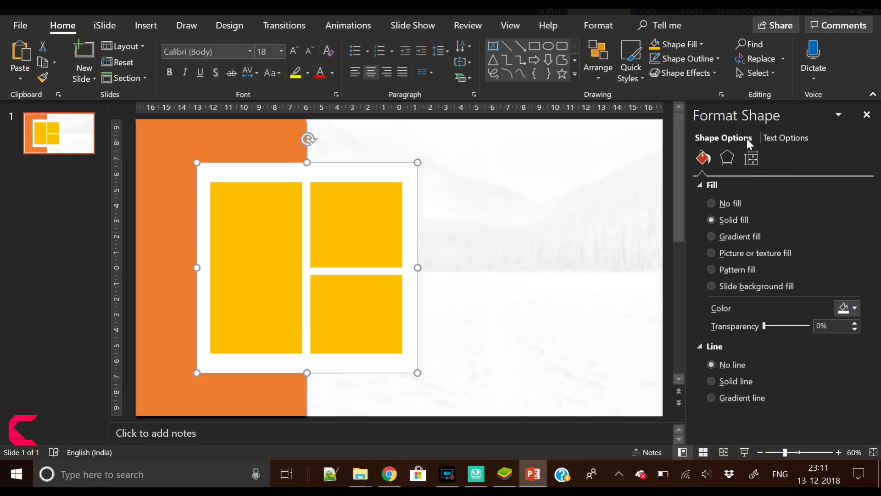
- Give the white frame a centred outer shadow with 21 pt blur
{"action": "left_click", "coordinate": [727, 158]}
{"action": "left_click", "coordinate": [849, 202]}
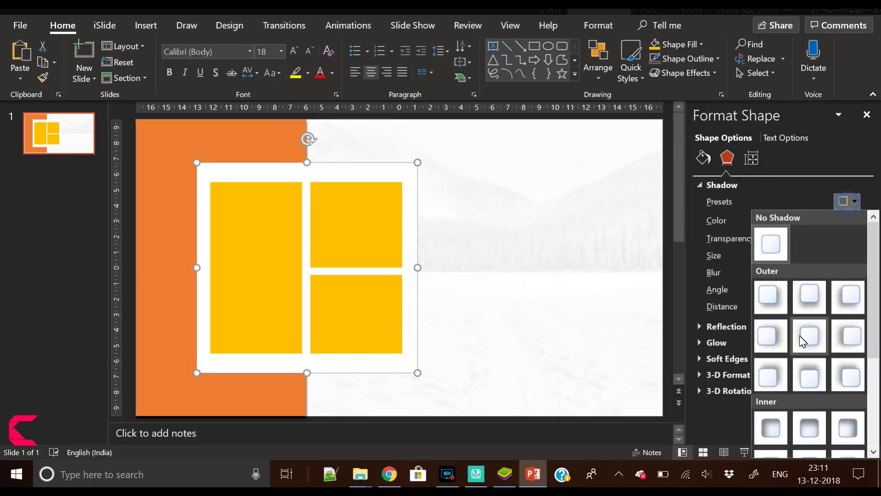
{"action": "left_click", "coordinate": [800, 335]}
{"action": "left_click_drag", "start_coordinate": [762, 272], "coordinate": [767, 272]}
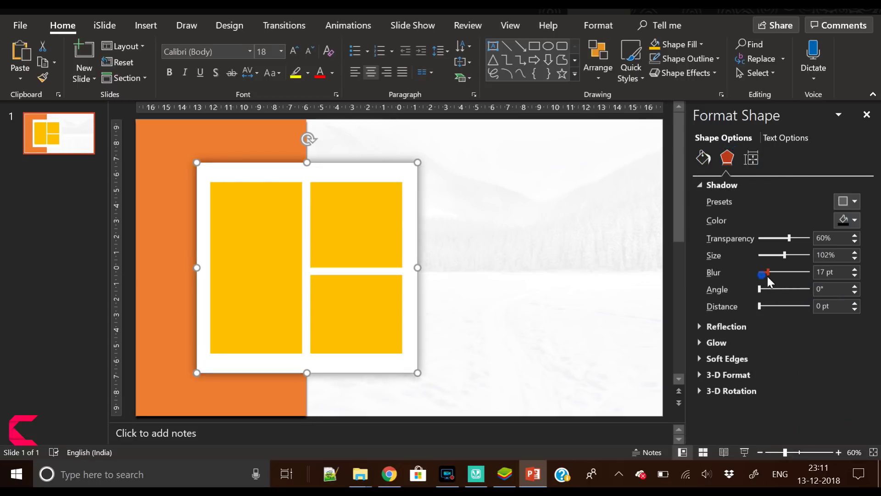
{"action": "left_click", "coordinate": [855, 269]}
{"action": "left_click", "coordinate": [855, 269]}
{"action": "left_click", "coordinate": [855, 269]}
{"action": "left_click", "coordinate": [854, 270]}
{"action": "left_click", "coordinate": [246, 148]}
{"action": "left_click", "coordinate": [256, 197]}
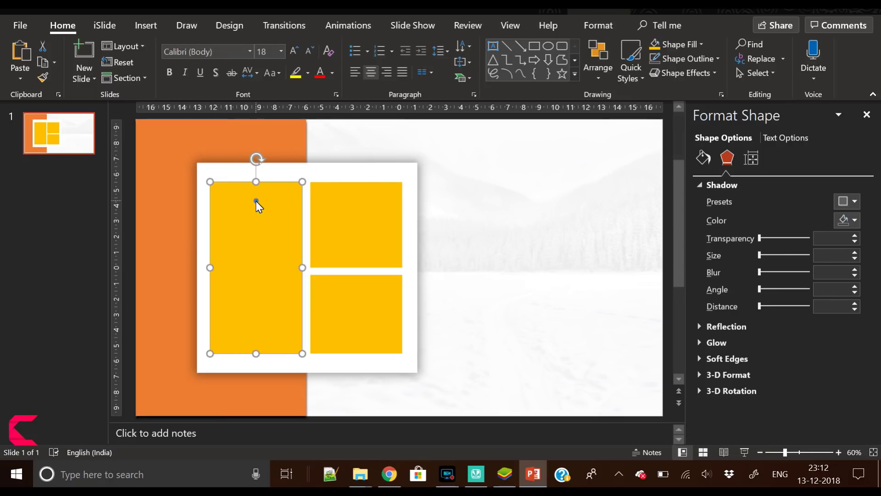
- Fill the tall left box with the orange potted plant photo pexels-photo-1533960
{"action": "left_click", "coordinate": [703, 158]}
{"action": "left_click", "coordinate": [743, 253]}
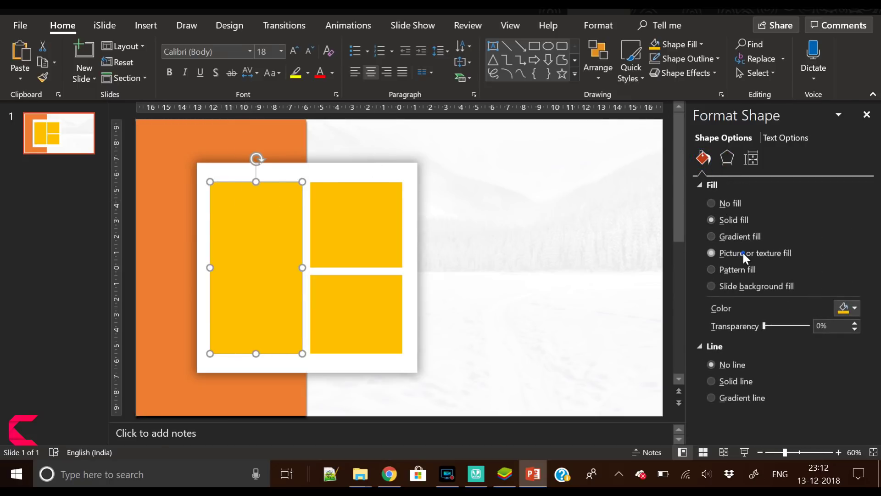
{"action": "left_click", "coordinate": [730, 325]}
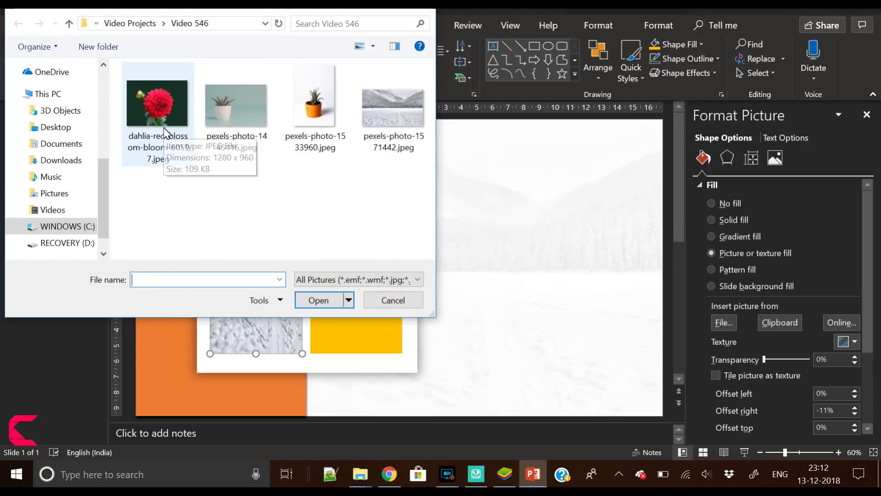
{"action": "left_click", "coordinate": [315, 109]}
{"action": "left_click", "coordinate": [318, 300]}
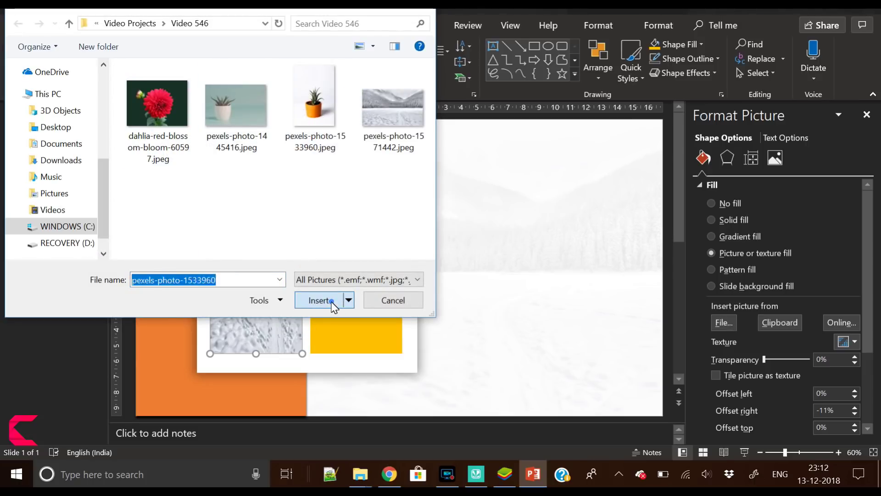
- Fill the top-right box with the white potted plant photo pexels-photo-1445416
{"action": "left_click", "coordinate": [344, 200]}
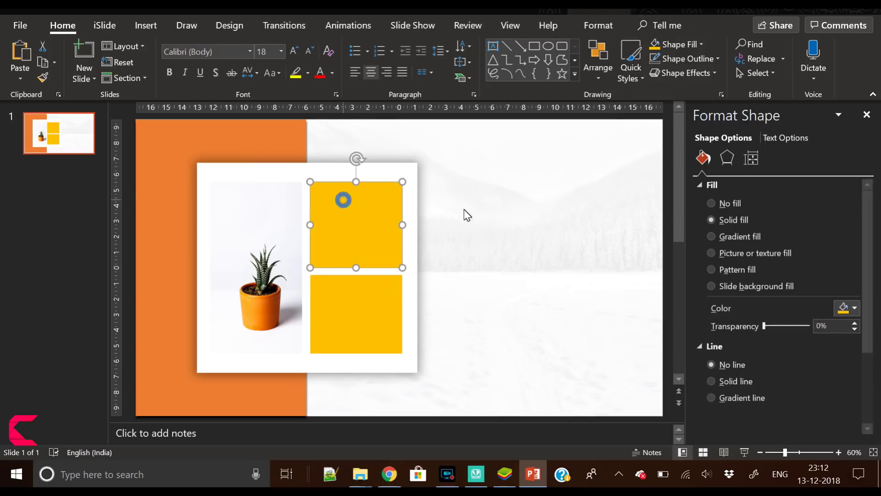
{"action": "left_click", "coordinate": [742, 252]}
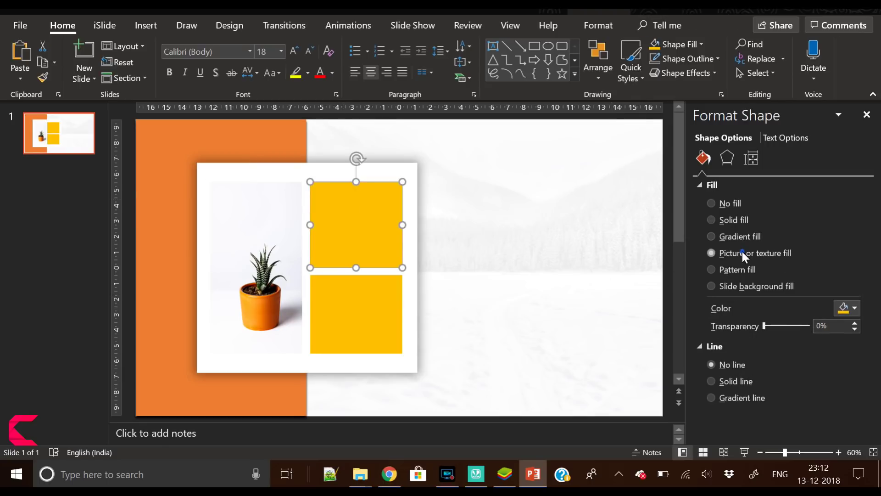
{"action": "left_click", "coordinate": [726, 323]}
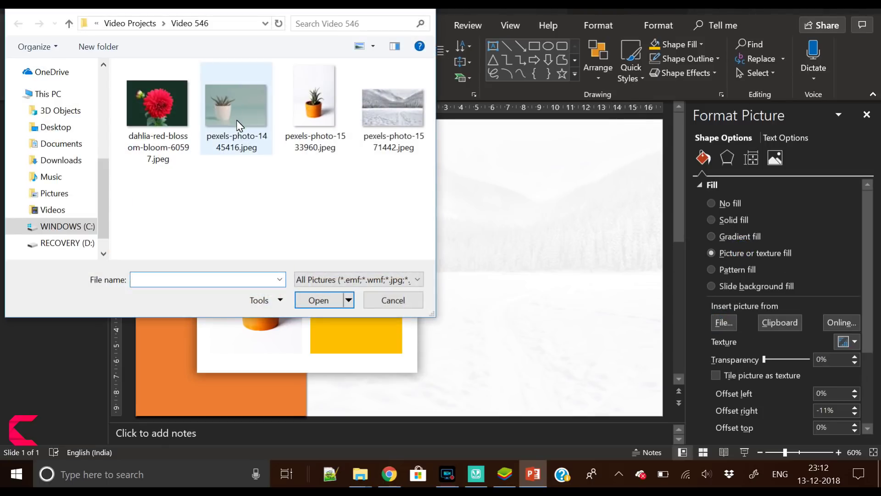
{"action": "left_click", "coordinate": [239, 125]}
{"action": "left_click", "coordinate": [313, 301]}
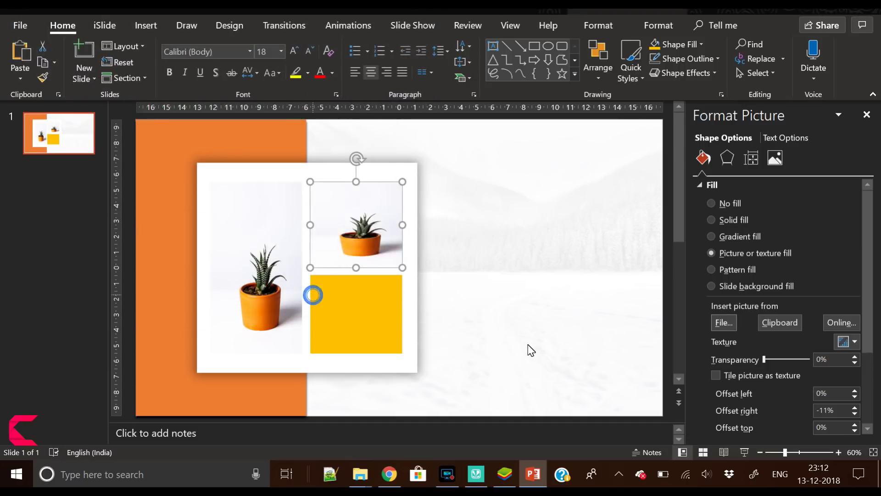
- Fill the lower-right box with the red dahlia photo
{"action": "left_click", "coordinate": [363, 313]}
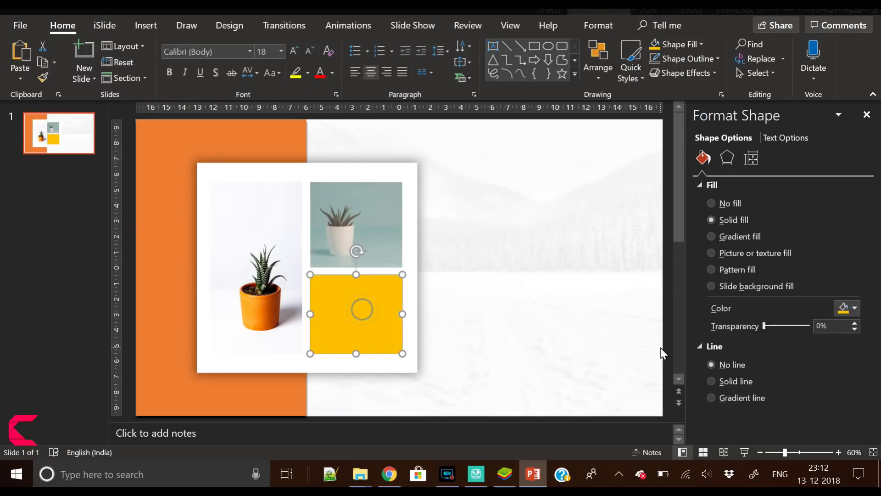
{"action": "left_click", "coordinate": [738, 254]}
{"action": "left_click", "coordinate": [724, 322]}
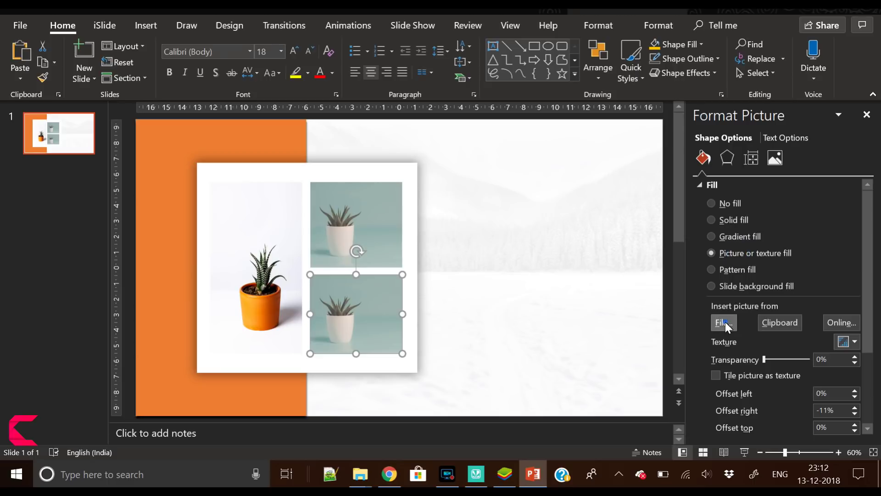
{"action": "left_click", "coordinate": [183, 100]}
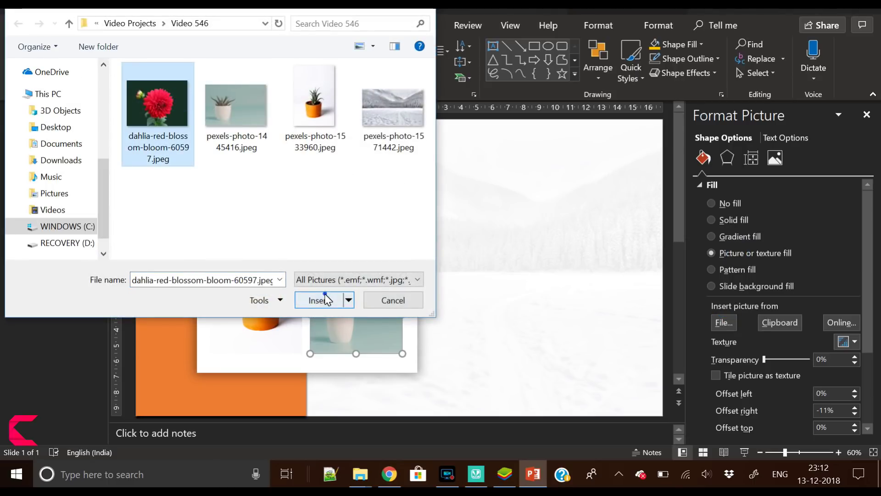
{"action": "left_click", "coordinate": [321, 300]}
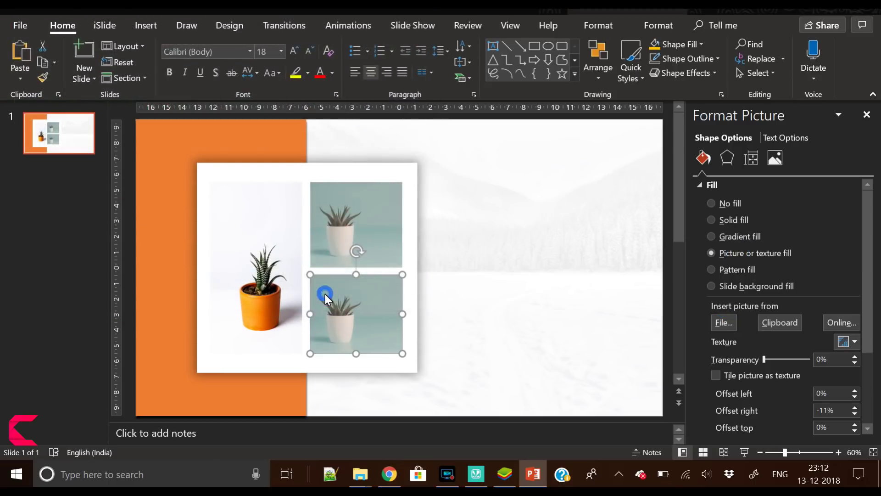
{"action": "left_click", "coordinate": [669, 288]}
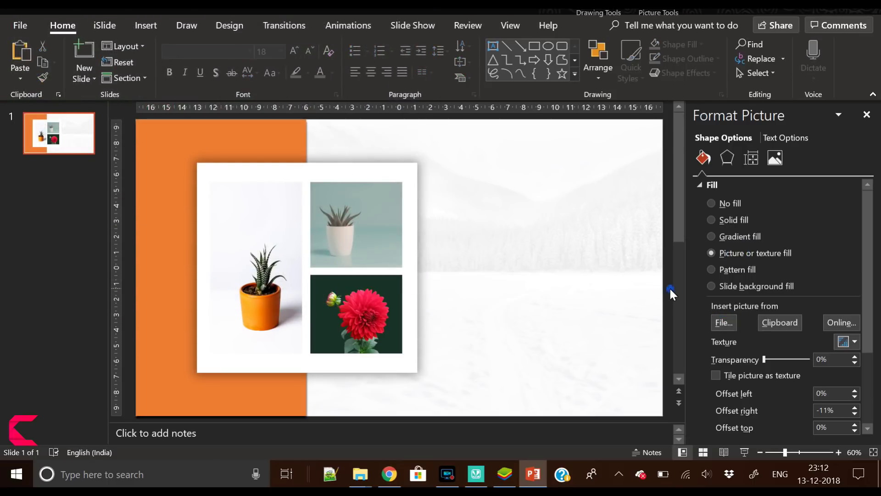
- Set the orange bar's shadow preset to No Shadow
{"action": "left_click", "coordinate": [221, 144]}
{"action": "left_click", "coordinate": [598, 25]}
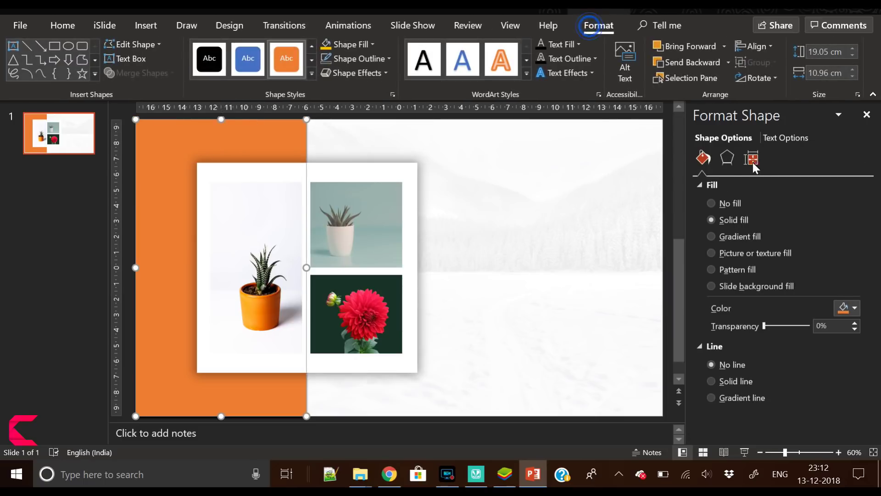
{"action": "left_click", "coordinate": [729, 159]}
{"action": "left_click", "coordinate": [845, 203]}
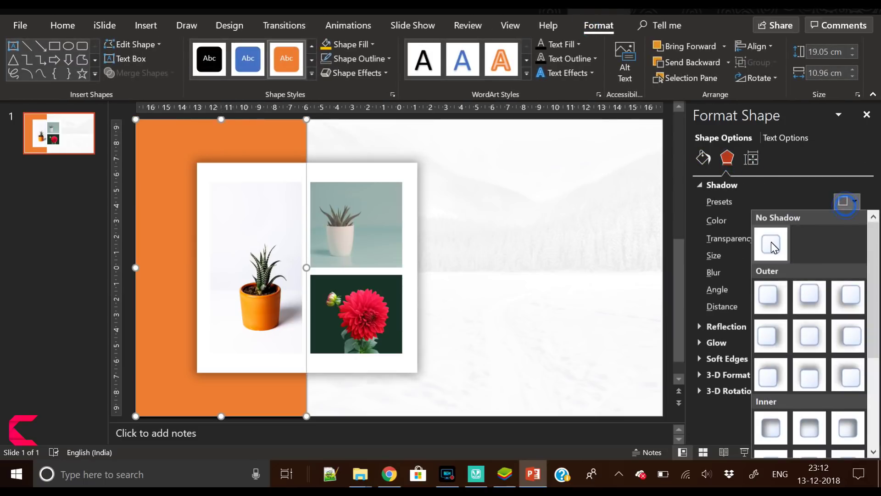
{"action": "left_click", "coordinate": [771, 241]}
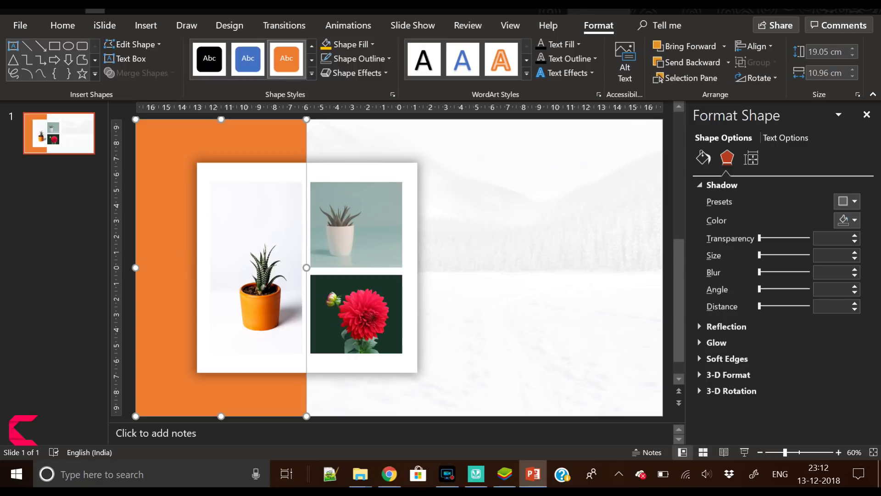
- Recolour the bar with the dahlia's red using the fill eyedropper
{"action": "left_click", "coordinate": [62, 25]}
{"action": "left_click", "coordinate": [44, 79]}
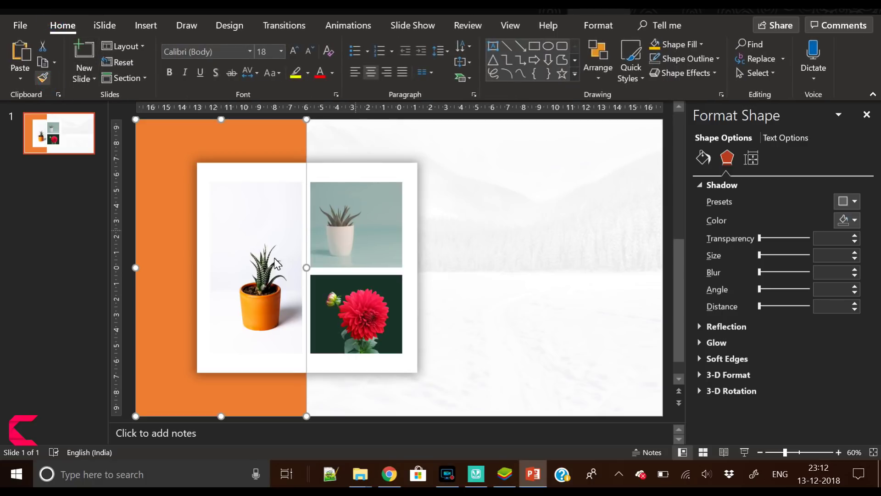
{"action": "left_click", "coordinate": [134, 150]}
{"action": "left_click", "coordinate": [703, 157]}
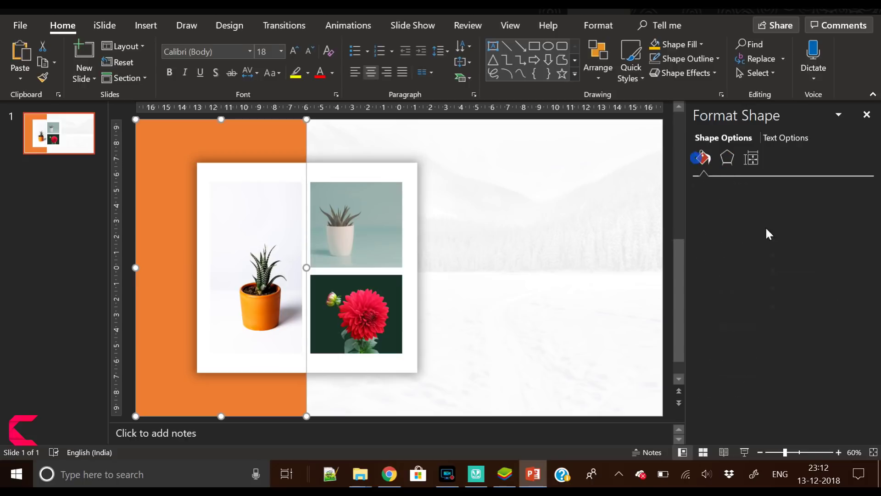
{"action": "left_click", "coordinate": [845, 308]}
{"action": "left_click", "coordinate": [811, 294]}
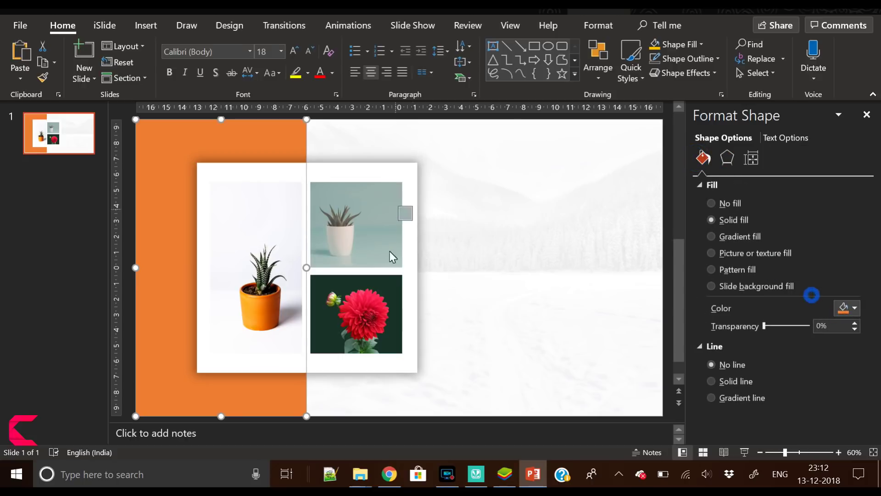
{"action": "left_click", "coordinate": [365, 296]}
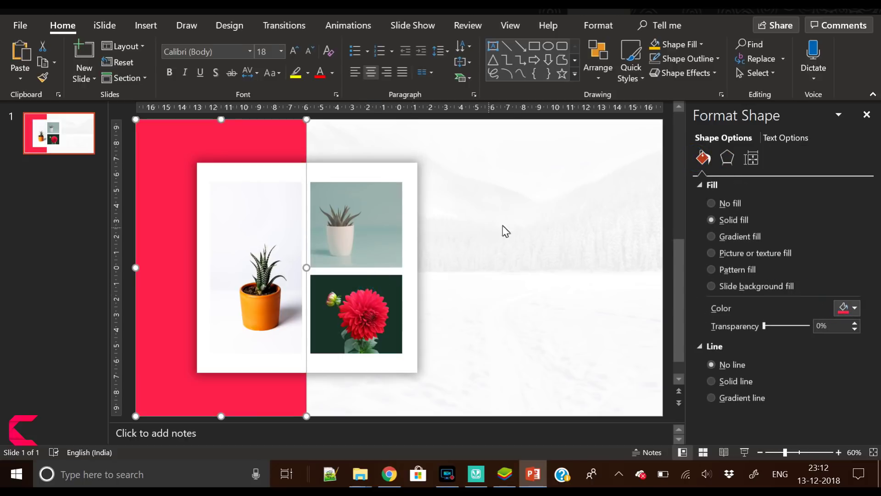
{"action": "left_click", "coordinate": [669, 175]}
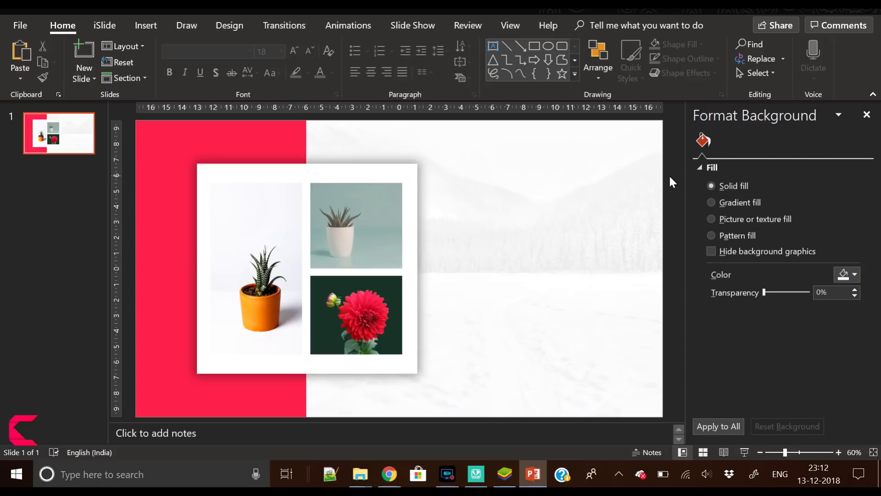
- Give the red bar a slight 8% fill transparency
{"action": "left_click", "coordinate": [245, 150]}
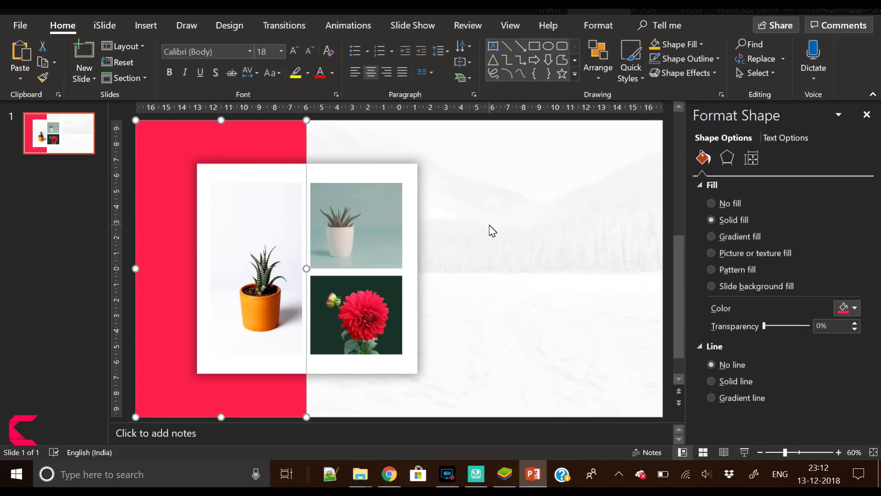
{"action": "left_click", "coordinate": [531, 228]}
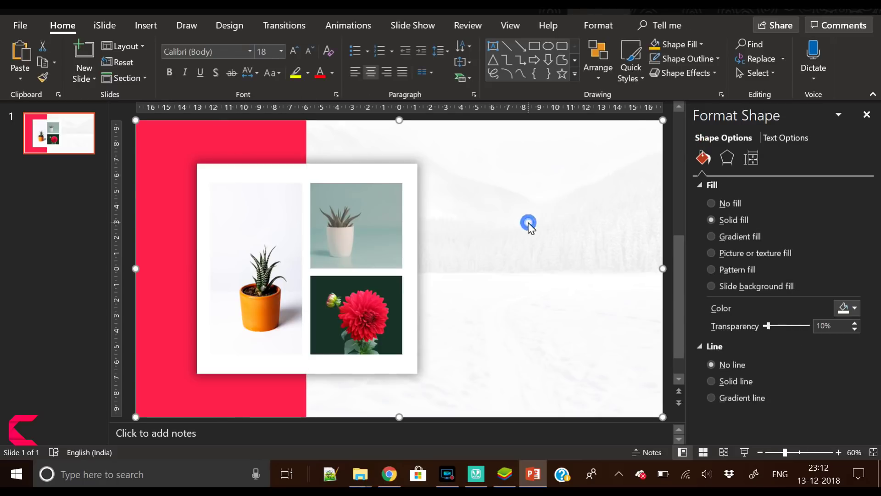
{"action": "left_click_drag", "start_coordinate": [168, 271], "coordinate": [307, 267]}
{"action": "left_click", "coordinate": [181, 147]}
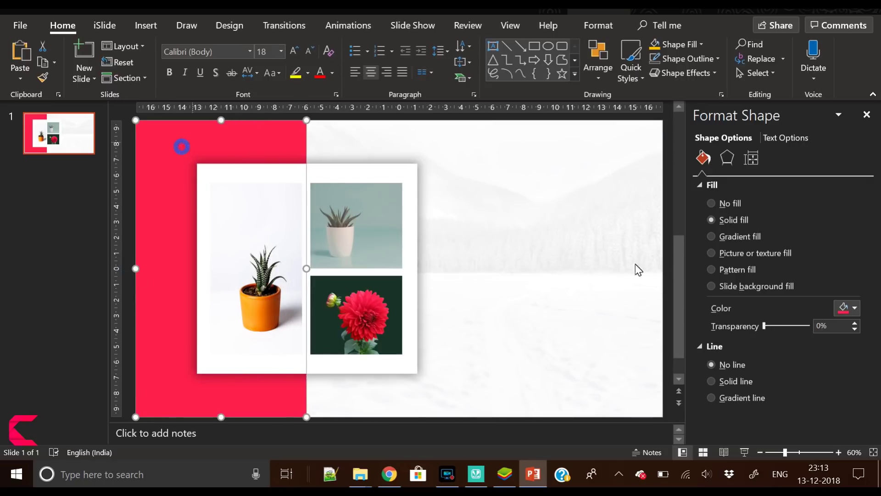
{"action": "left_click_drag", "start_coordinate": [764, 327], "coordinate": [767, 324]}
{"action": "left_click", "coordinate": [668, 224]}
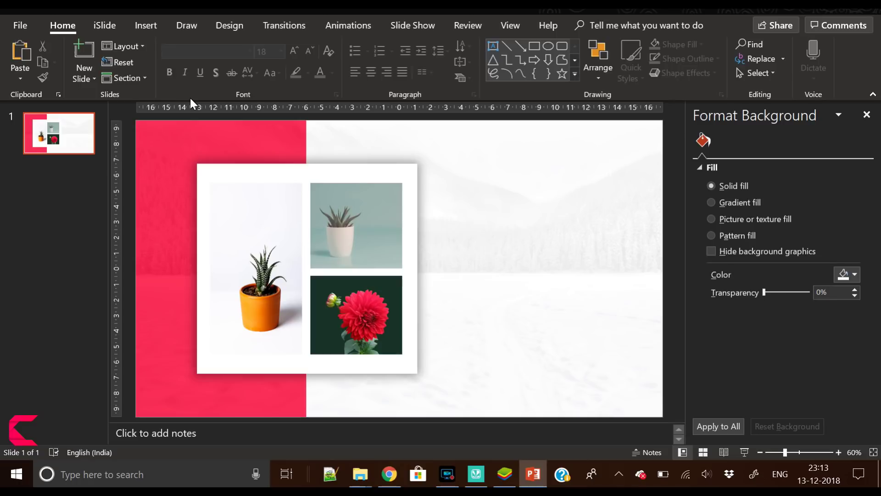
{"action": "left_click", "coordinate": [144, 26]}
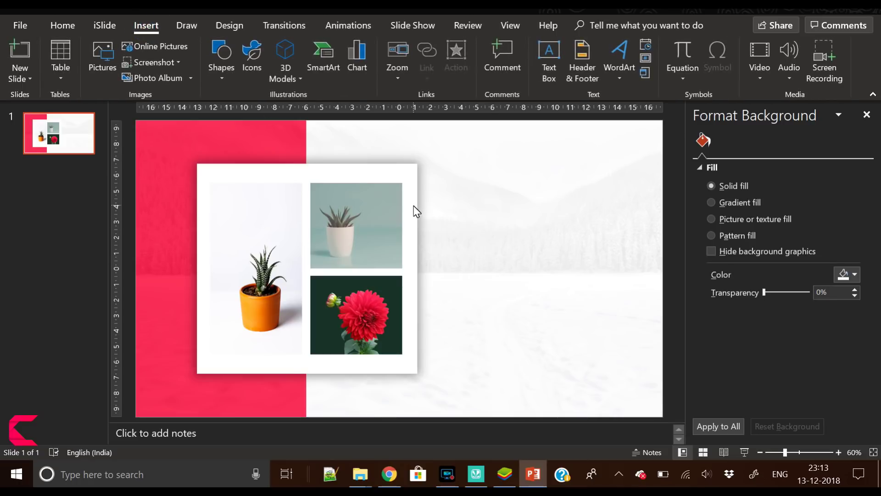
- Raise the top-right plant photo's contrast by 20%
{"action": "left_click", "coordinate": [344, 213]}
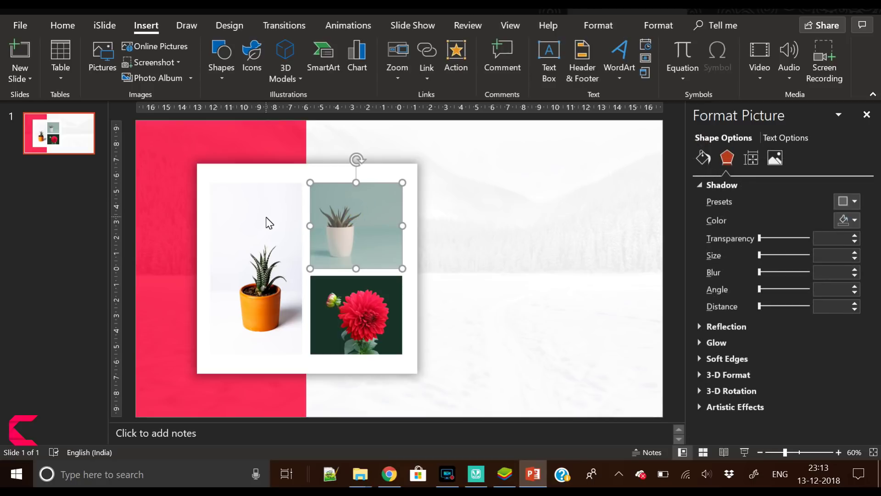
{"action": "left_click", "coordinate": [657, 27]}
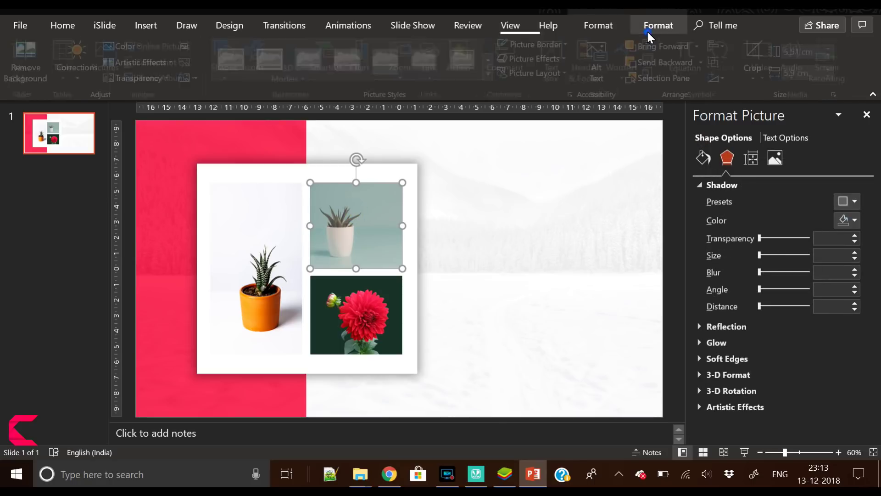
{"action": "left_click", "coordinate": [126, 46]}
{"action": "left_click", "coordinate": [126, 46]}
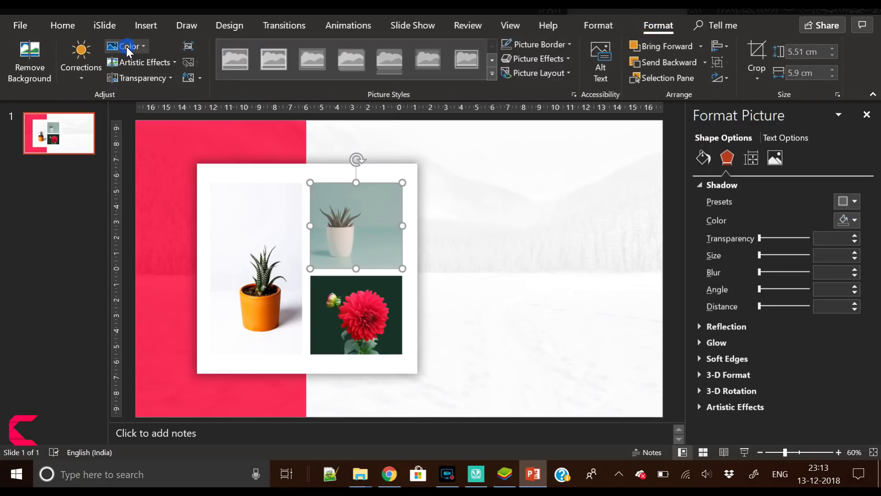
{"action": "left_click", "coordinate": [126, 46]}
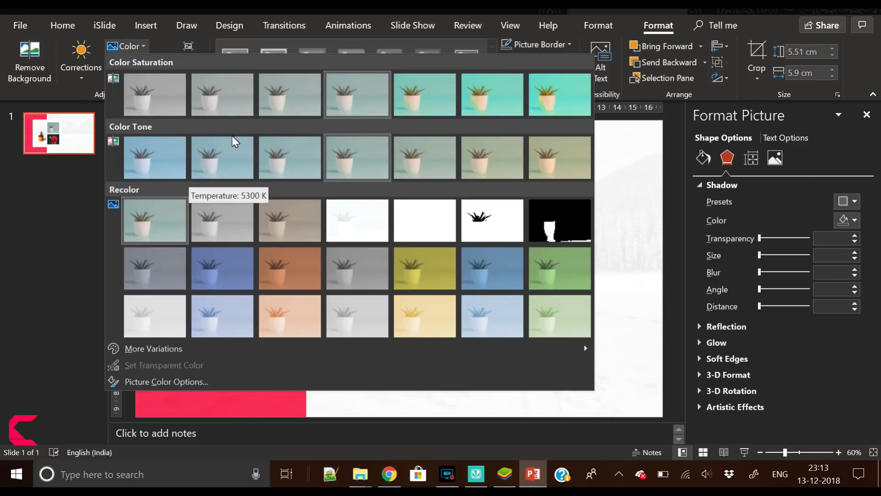
{"action": "left_click", "coordinate": [124, 44]}
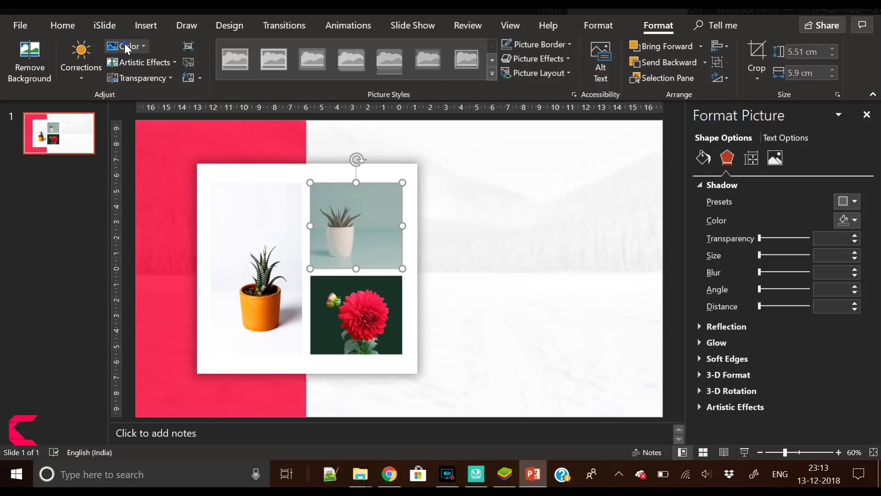
{"action": "left_click", "coordinate": [67, 77]}
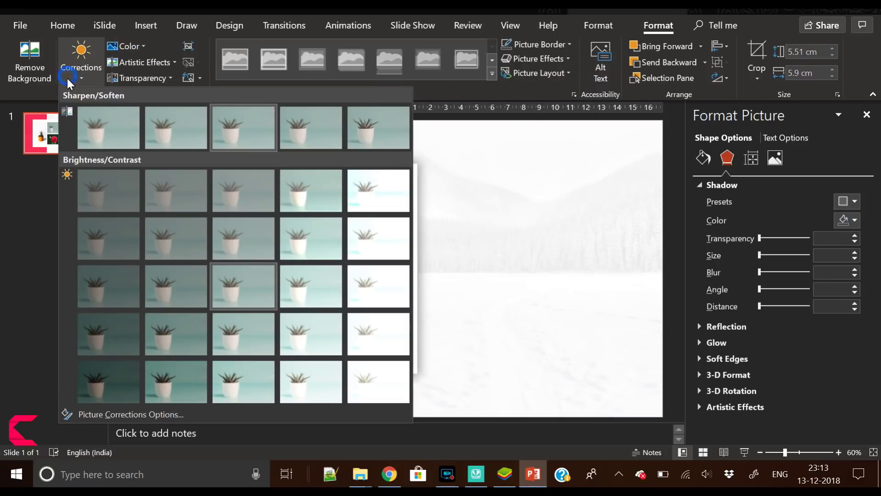
{"action": "left_click", "coordinate": [246, 340]}
- Brighten the dahlia photo and increase its contrast with a Brightness/Contrast preset
{"action": "left_click", "coordinate": [371, 323]}
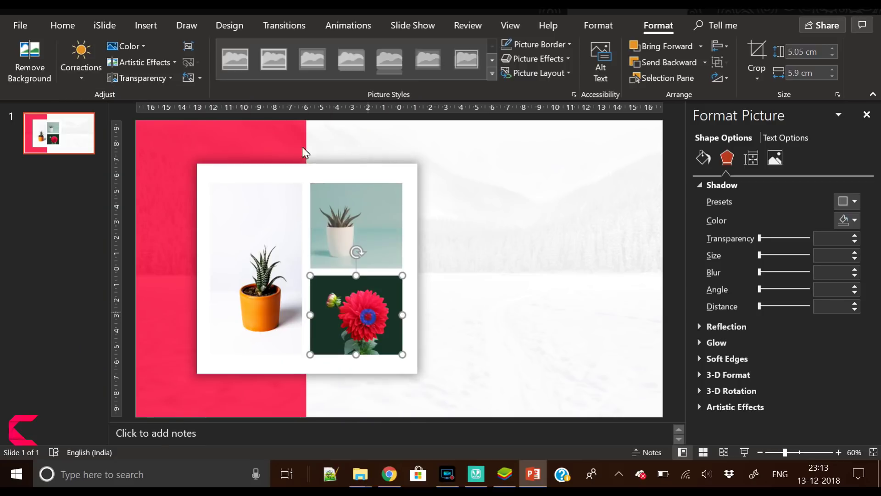
{"action": "left_click", "coordinate": [85, 77]}
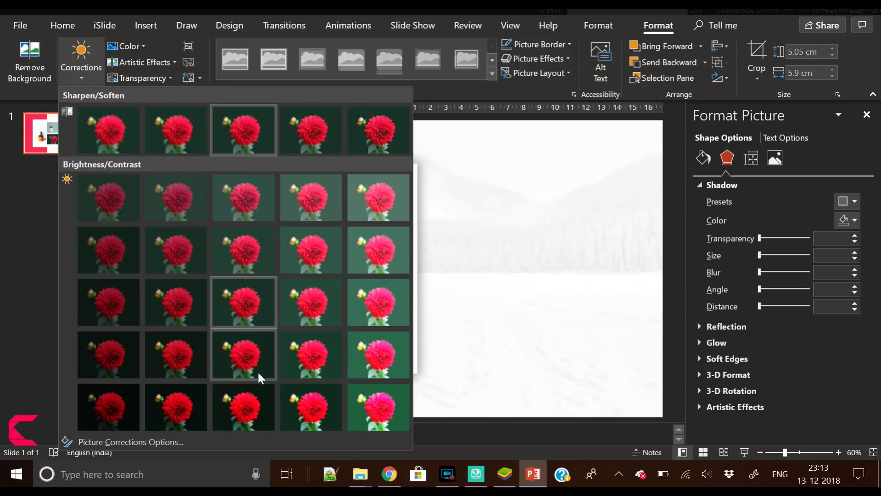
{"action": "left_click", "coordinate": [288, 360]}
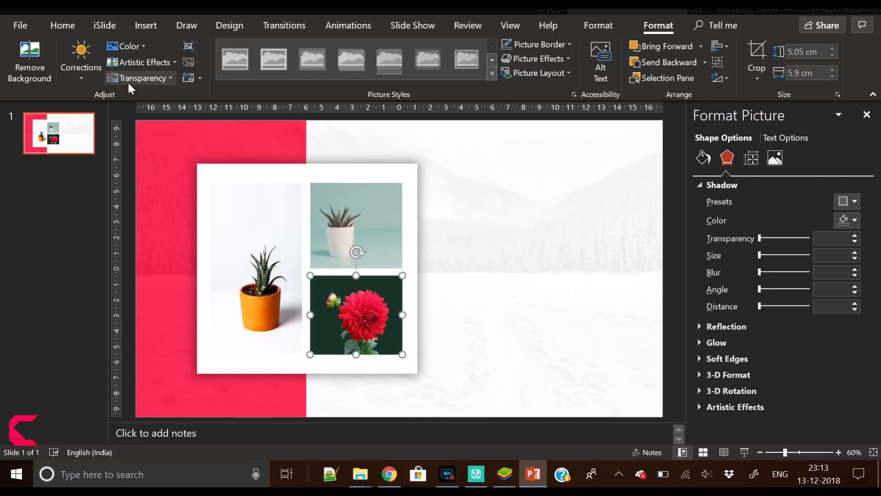
{"action": "left_click", "coordinate": [92, 70]}
{"action": "left_click", "coordinate": [254, 365]}
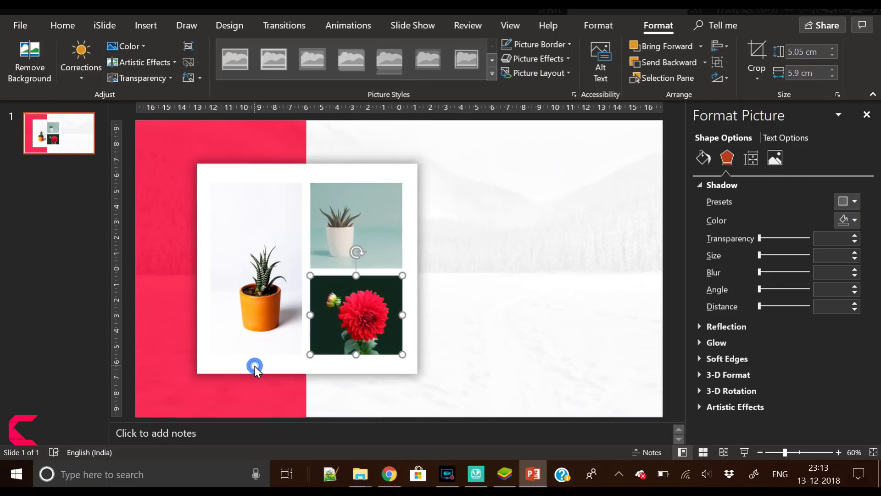
- Brighten the left potted-plant photo and adjust its contrast
{"action": "left_click", "coordinate": [252, 314]}
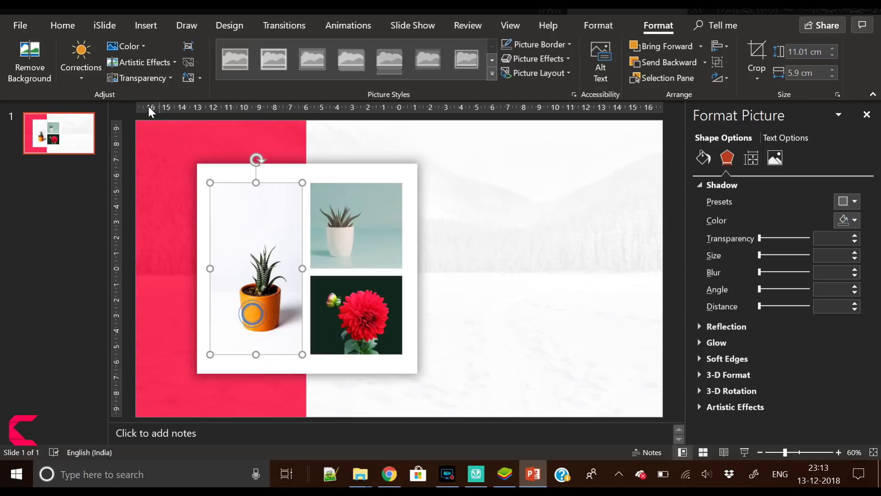
{"action": "left_click", "coordinate": [87, 79]}
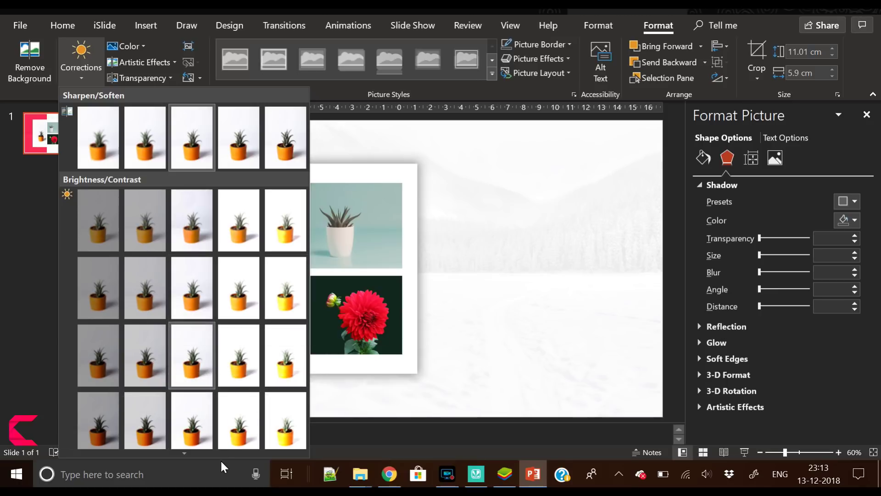
{"action": "left_click", "coordinate": [187, 422]}
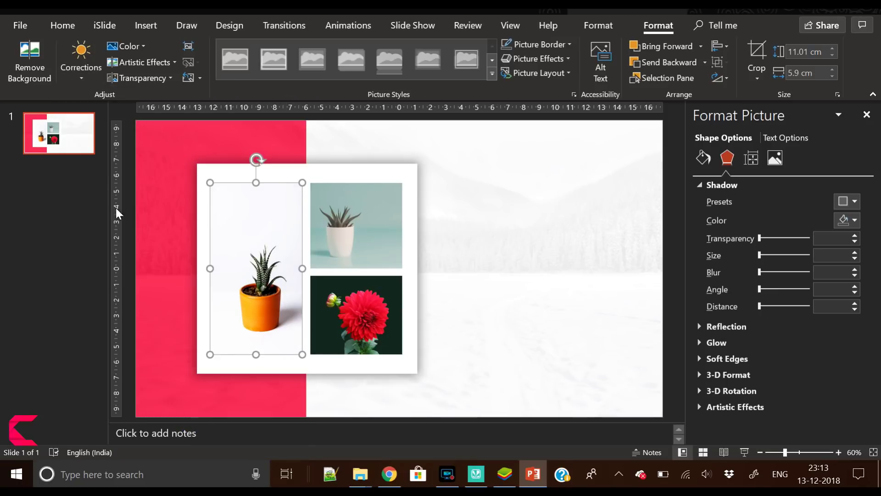
{"action": "left_click", "coordinate": [130, 220]}
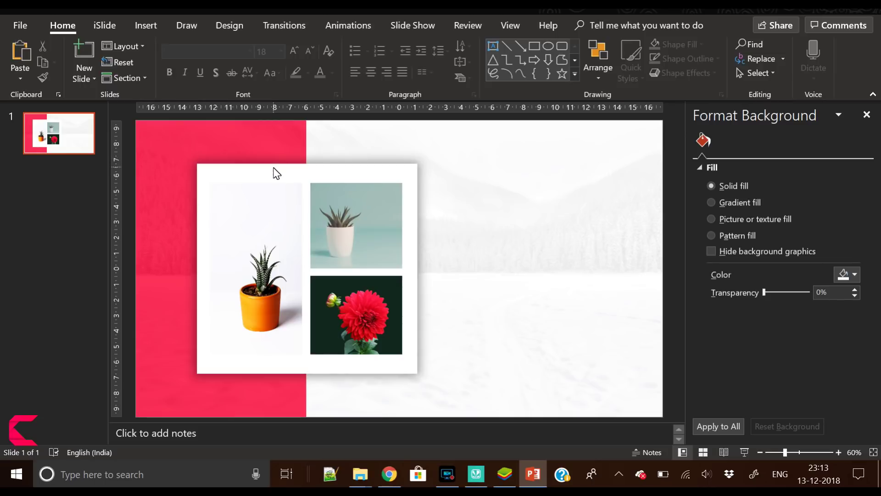
{"action": "left_click", "coordinate": [143, 26]}
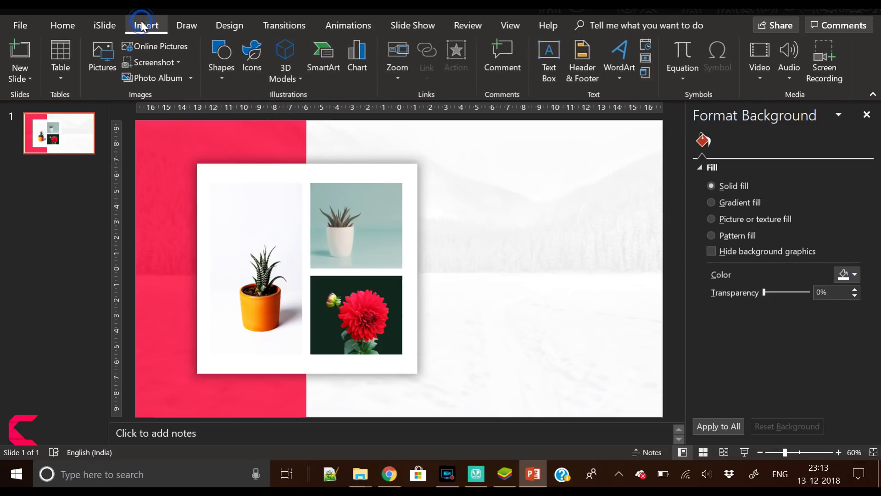
- Add a text box right of the photos reading 'PRESENTATION VOLUME IX'
{"action": "left_click", "coordinate": [552, 65]}
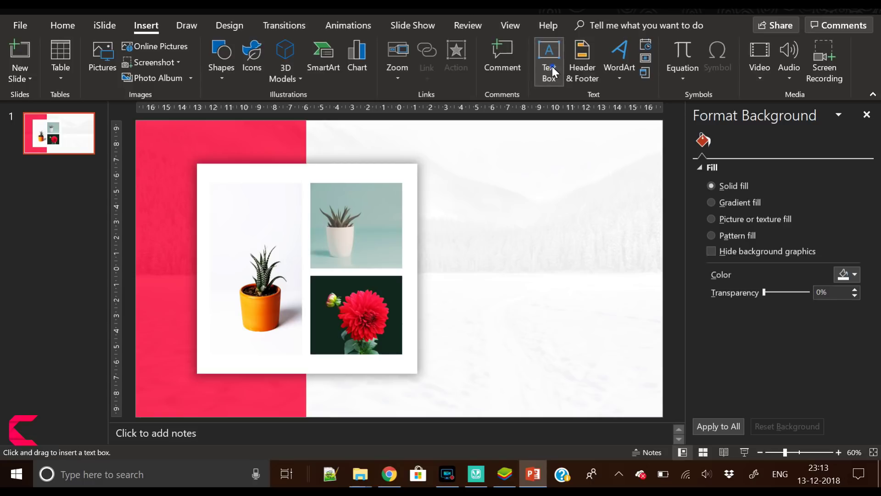
{"action": "left_click_drag", "start_coordinate": [470, 233], "coordinate": [647, 249]}
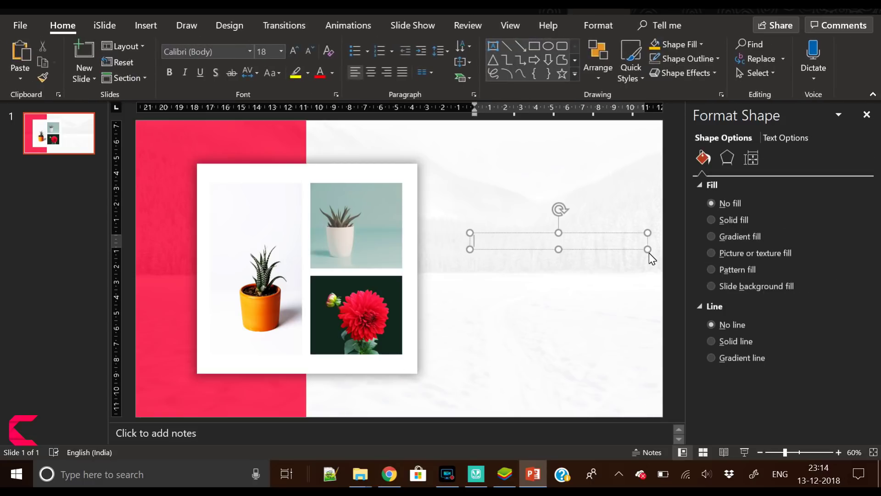
{"action": "type", "text": "PRESENTATION VOL"}
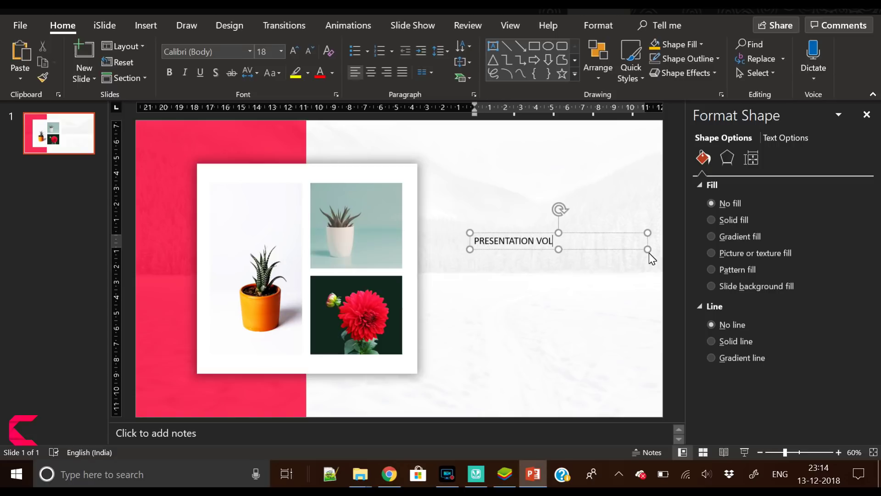
{"action": "type", "text": "UME IX"}
- Set the title in Oswald Light with Very Loose character spacing
{"action": "key", "text": "ctrl+a"}
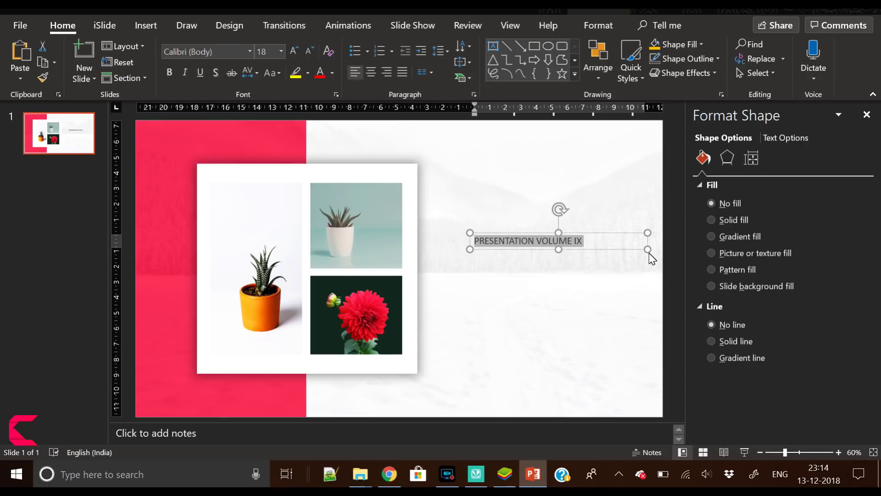
{"action": "left_click", "coordinate": [219, 48]}
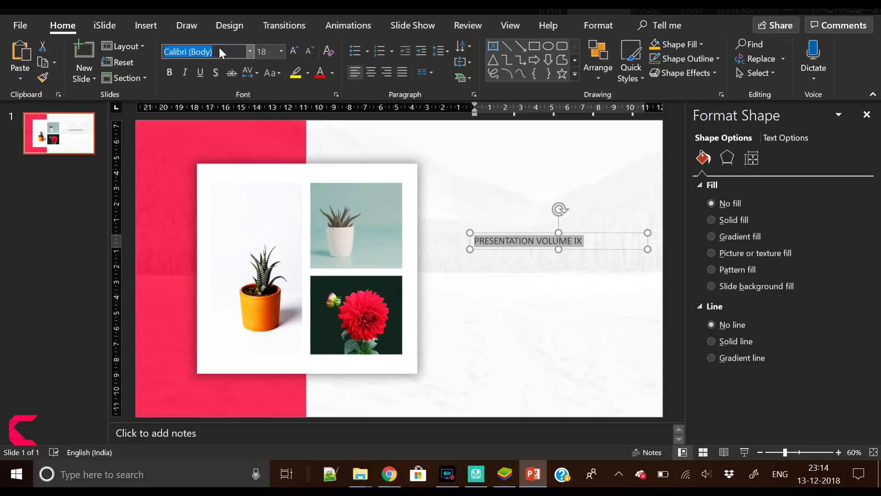
{"action": "type", "text": "OswaR"}
{"action": "key", "text": "BackSpace"}
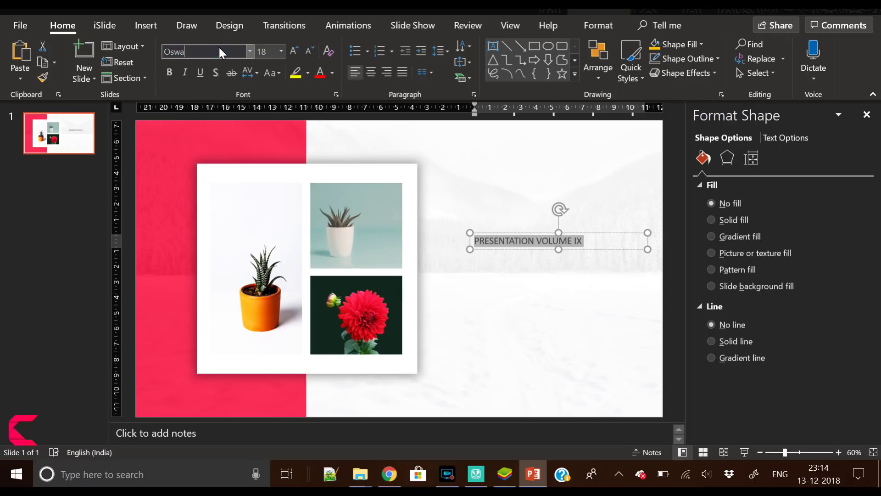
{"action": "type", "text": "ld Light"}
{"action": "key", "text": "Return"}
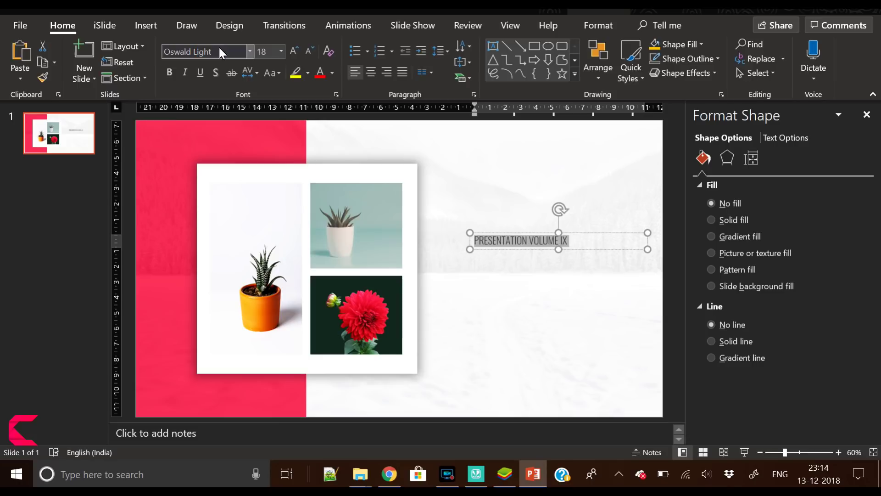
{"action": "left_click", "coordinate": [251, 71]}
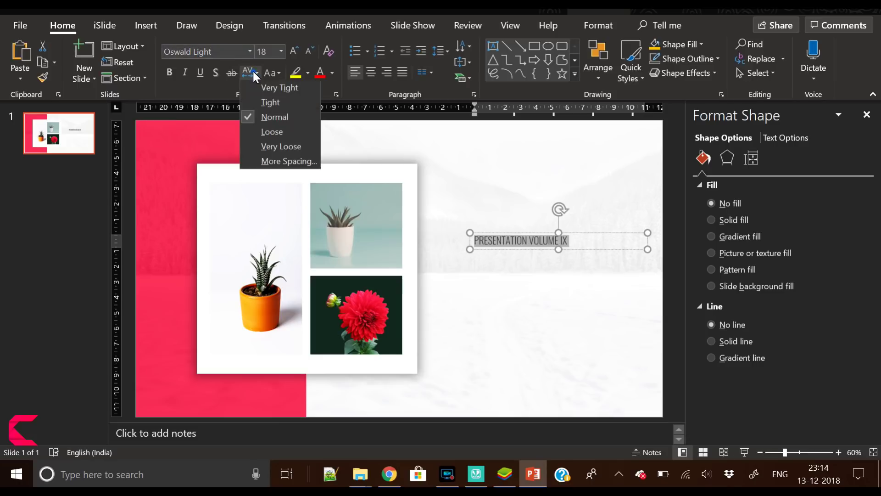
{"action": "left_click", "coordinate": [270, 147]}
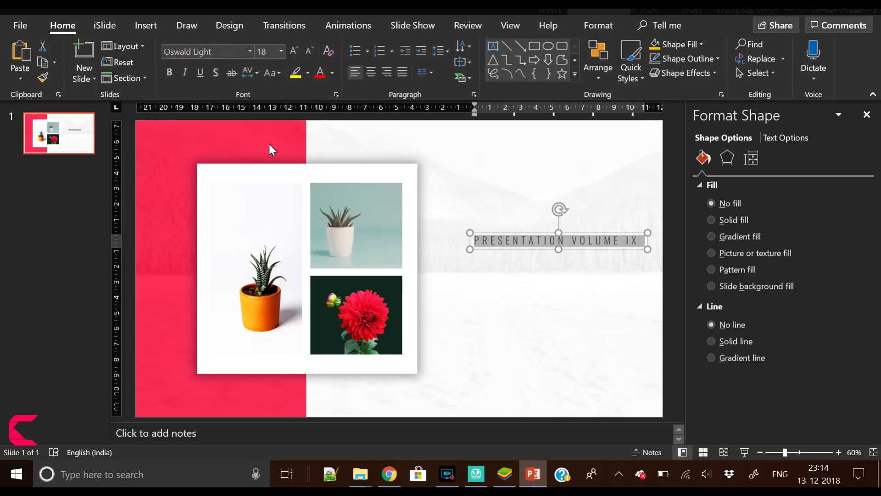
- Shrink the title one font-size step to 12 pt and colour it white
{"action": "left_click", "coordinate": [310, 52]}
{"action": "left_click", "coordinate": [310, 51]}
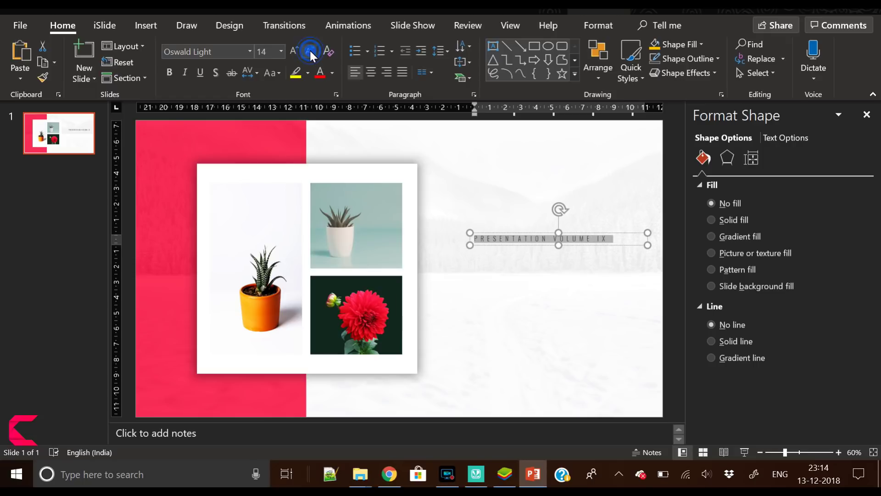
{"action": "left_click", "coordinate": [331, 72]}
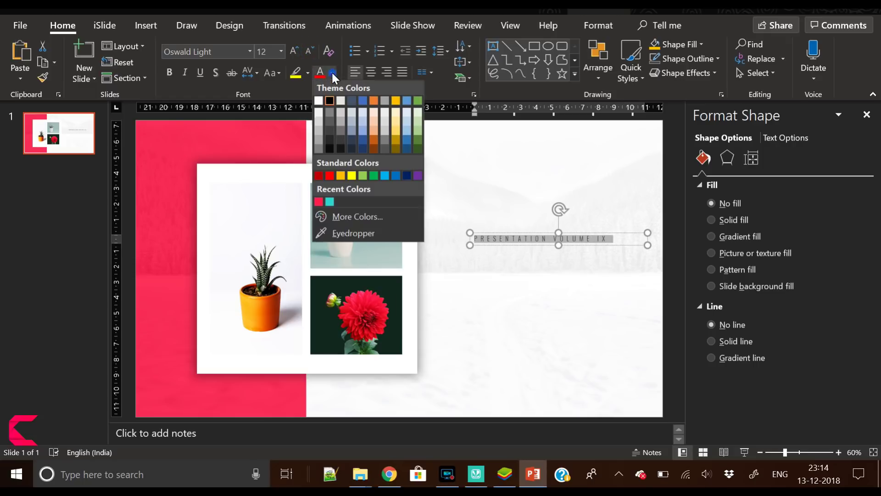
{"action": "left_click", "coordinate": [319, 102]}
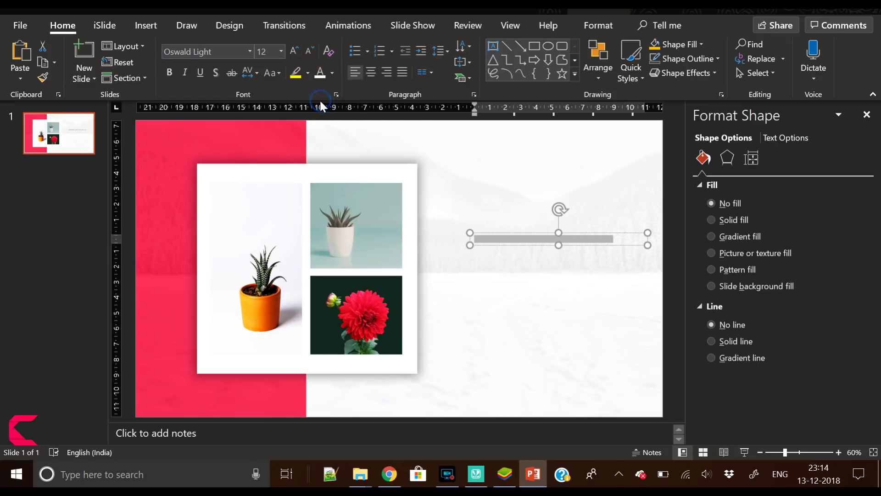
{"action": "left_click", "coordinate": [544, 246]}
{"action": "left_click", "coordinate": [223, 149]}
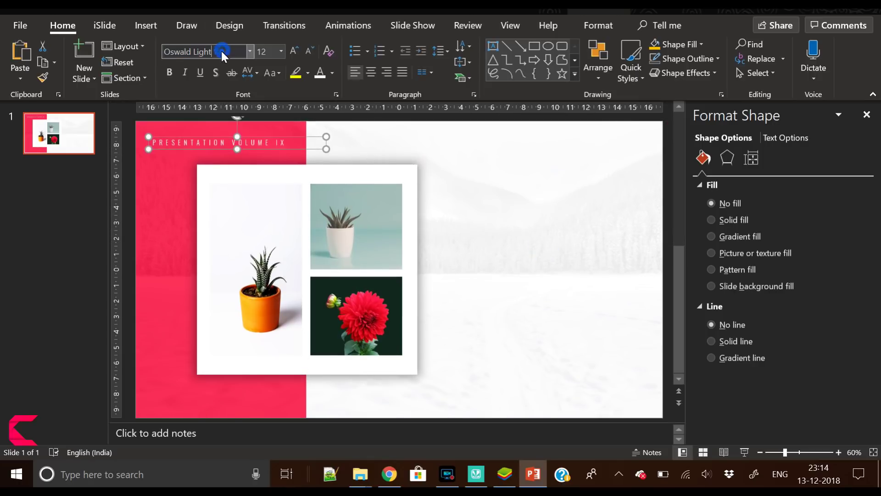
- Change the title font from Oswald Light to regular Oswald
{"action": "double_click", "coordinate": [195, 53]}
{"action": "key", "text": "BackSpace"}
{"action": "key", "text": "BackSpace"}
{"action": "key", "text": "Return"}
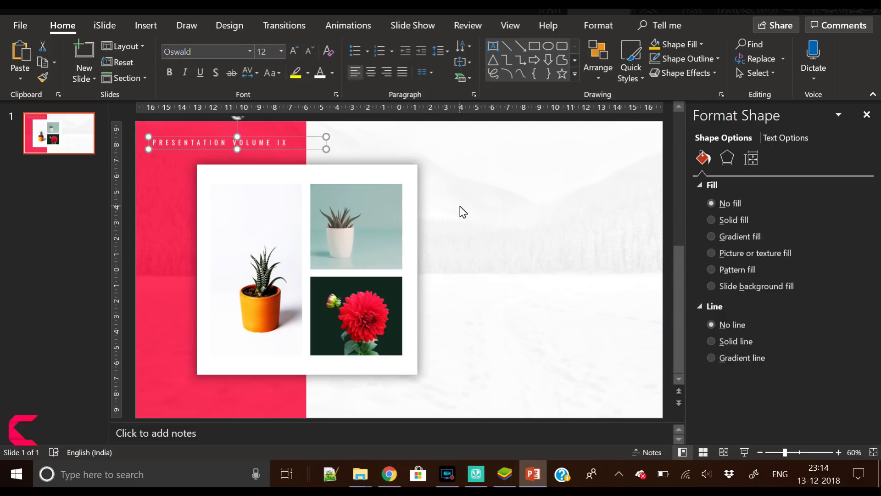
- Align the title box left, rotate it 90° to vertical, and move it left
{"action": "left_click", "coordinate": [605, 25]}
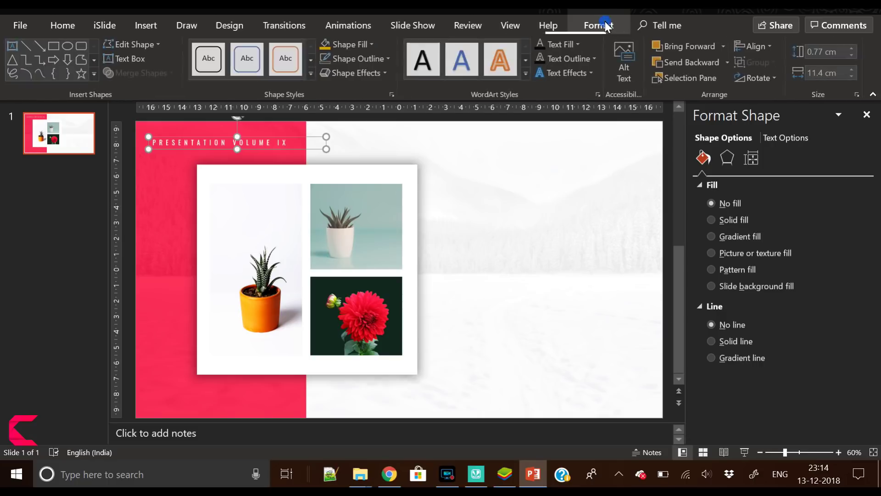
{"action": "left_click", "coordinate": [758, 48]}
{"action": "left_click", "coordinate": [757, 60]}
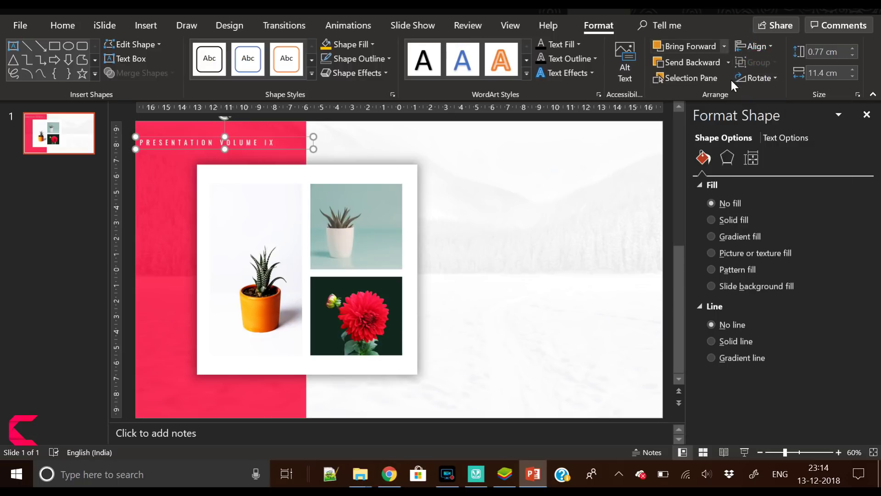
{"action": "left_click", "coordinate": [756, 79]}
{"action": "left_click", "coordinate": [761, 107]}
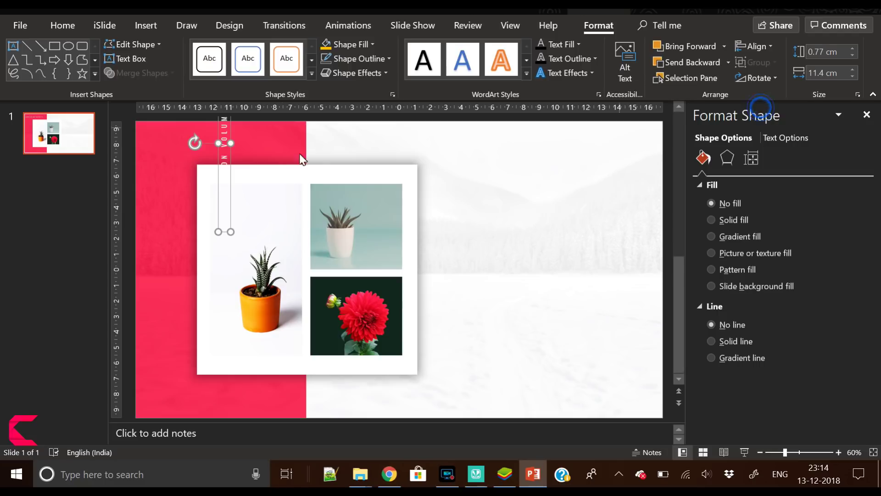
{"action": "left_click_drag", "start_coordinate": [227, 206], "coordinate": [159, 265]}
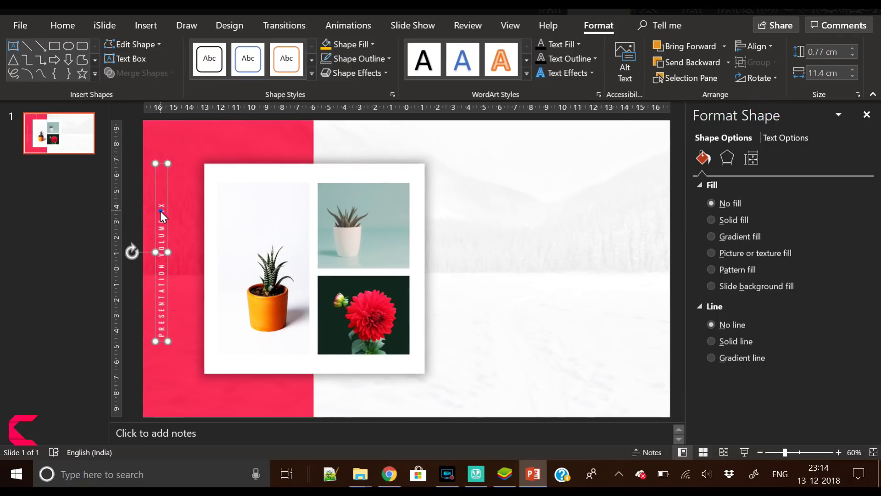
- Centre the vertical title's text and position it within the red band
{"action": "left_click_drag", "start_coordinate": [160, 211], "coordinate": [161, 196]}
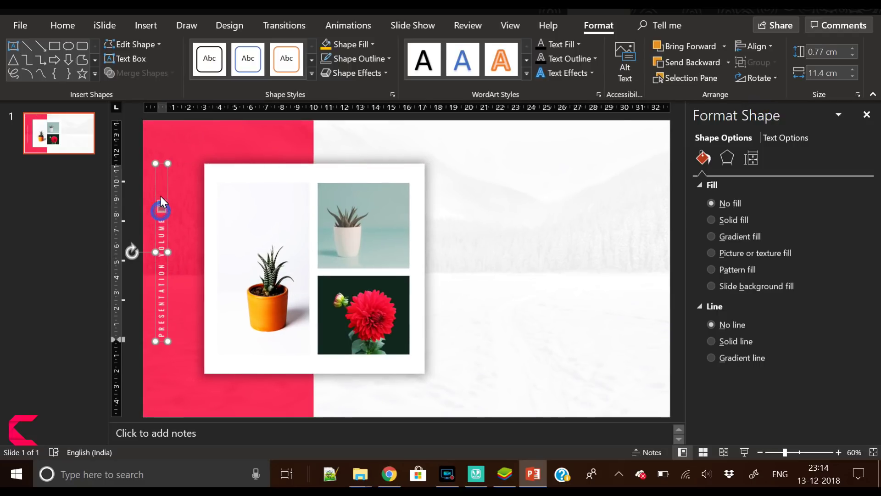
{"action": "left_click", "coordinate": [57, 24]}
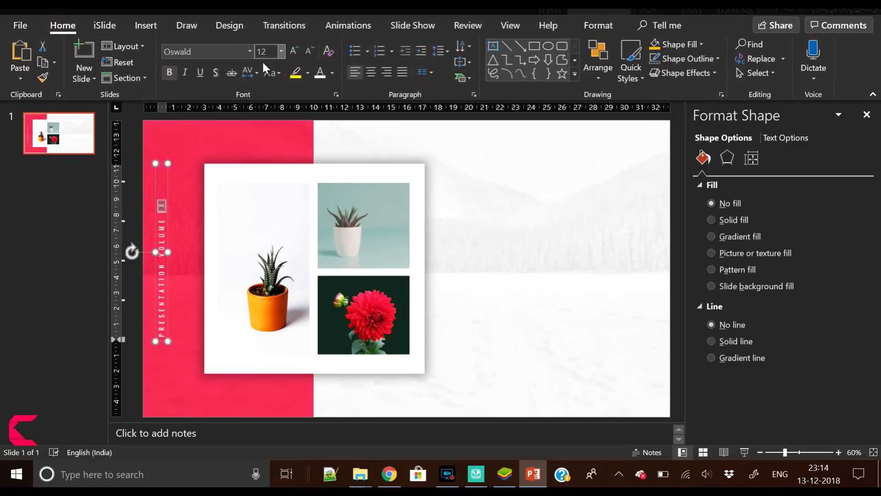
{"action": "left_click", "coordinate": [131, 172]}
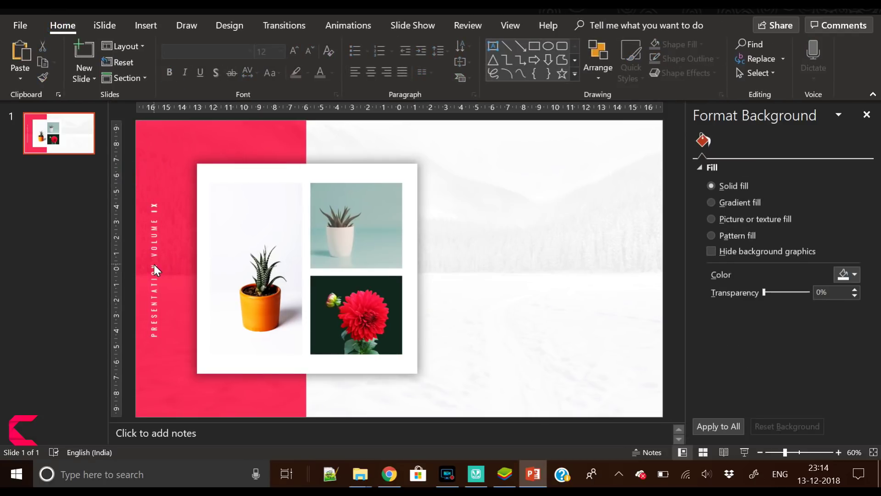
{"action": "left_click", "coordinate": [153, 265]}
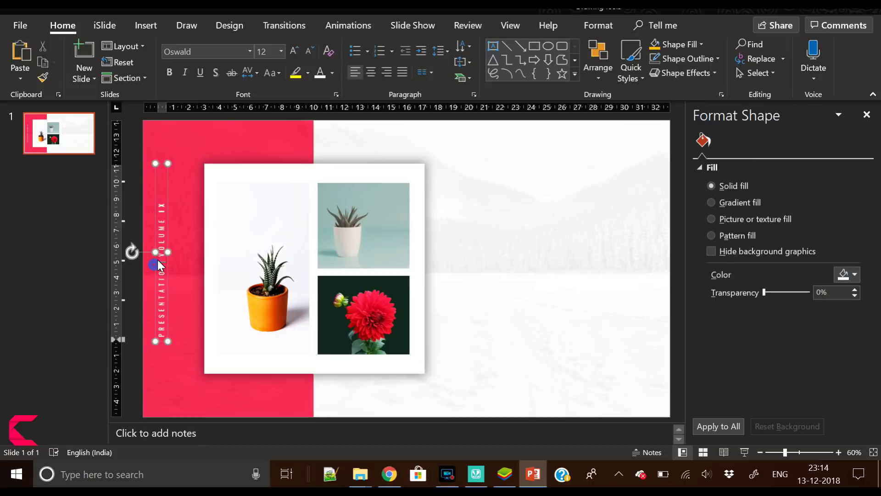
{"action": "left_click", "coordinate": [367, 73]}
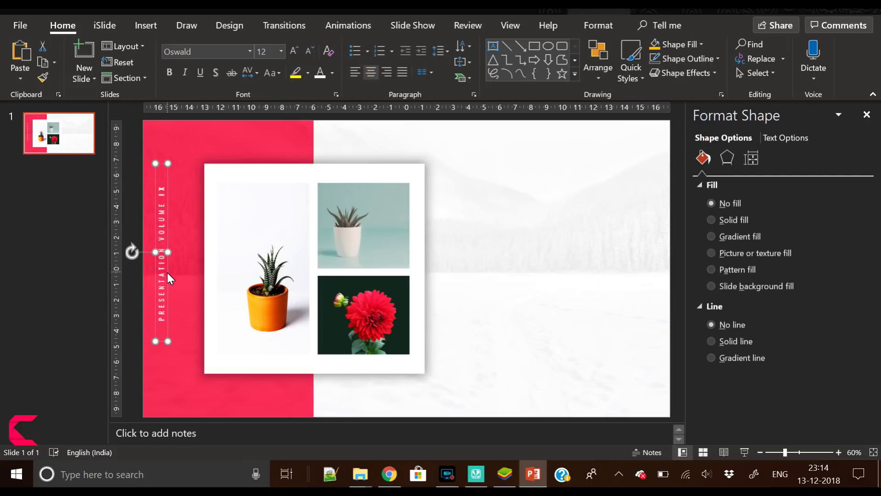
{"action": "key", "text": "Escape"}
{"action": "left_click_drag", "start_coordinate": [165, 298], "coordinate": [169, 288]}
{"action": "left_click", "coordinate": [134, 236]}
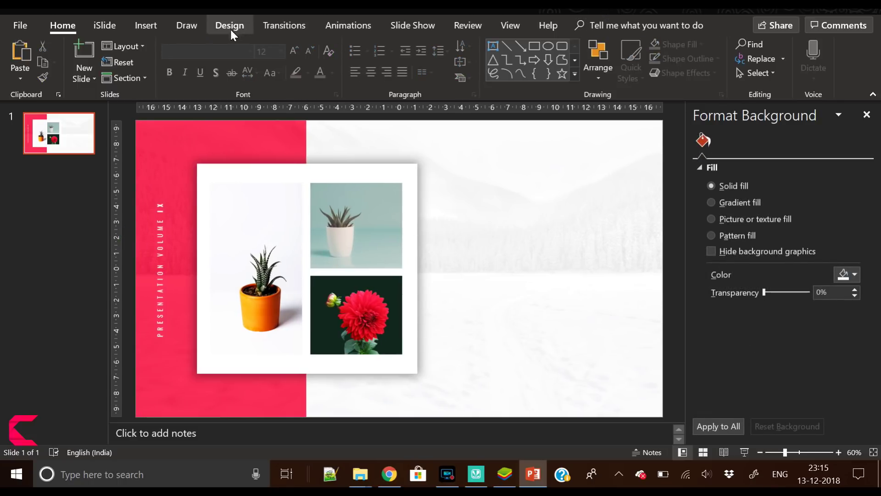
- Draw a text box right of the photo frame and type 'roi'
{"action": "left_click", "coordinate": [146, 25]}
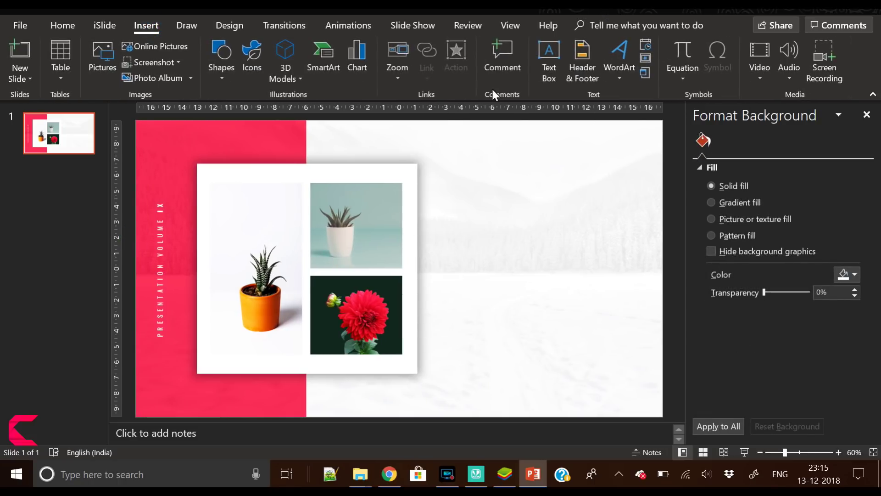
{"action": "left_click", "coordinate": [549, 68]}
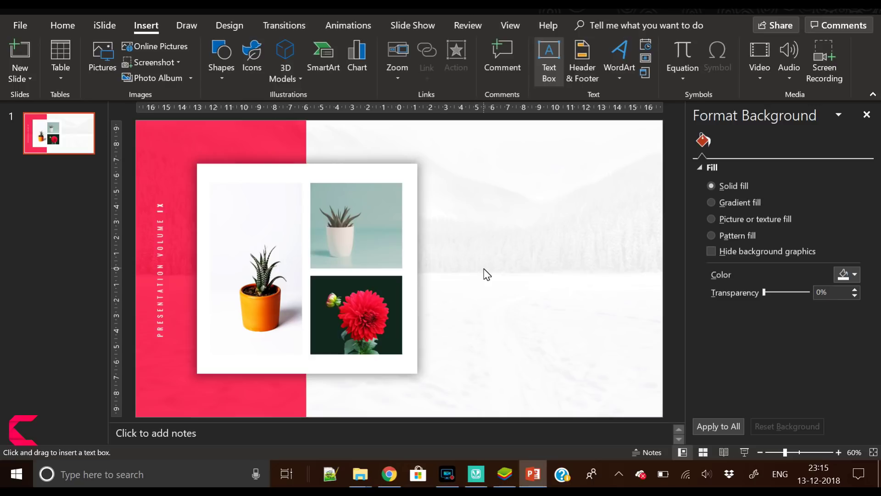
{"action": "left_click", "coordinate": [447, 240]}
{"action": "left_click_drag", "start_coordinate": [447, 240], "coordinate": [636, 302]}
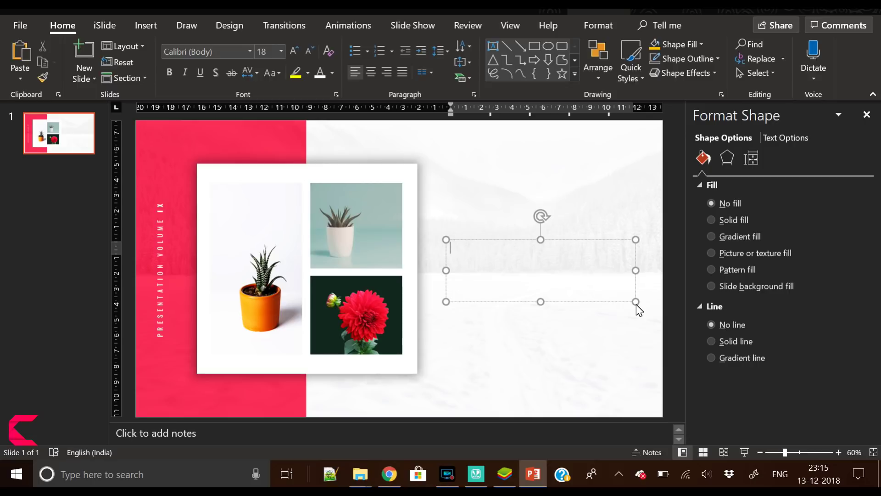
{"action": "type", "text": "roi"}
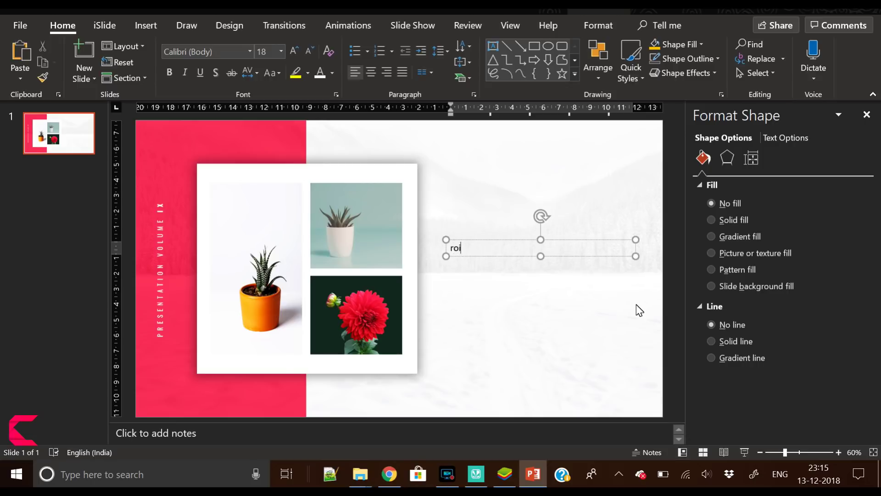
- Set the 'roi' text in Oswald SemiBold
{"action": "key", "text": "ctrl+a"}
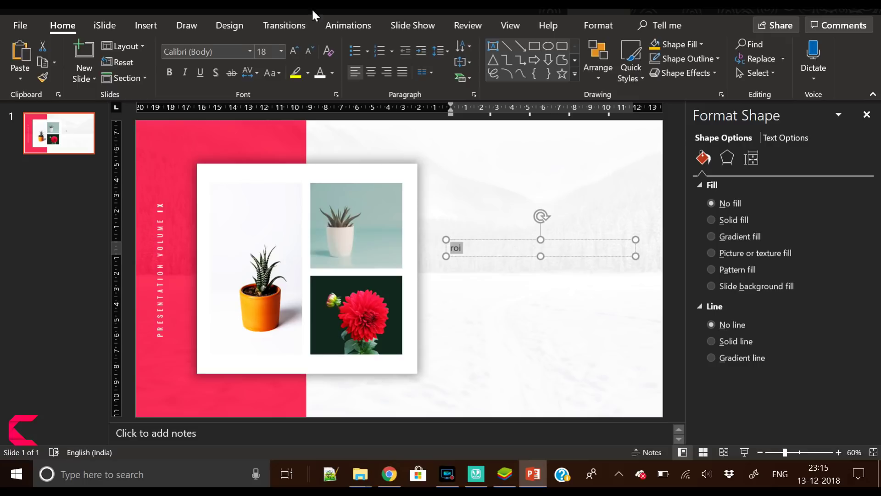
{"action": "left_click", "coordinate": [222, 51]}
{"action": "type", "text": "Osw"}
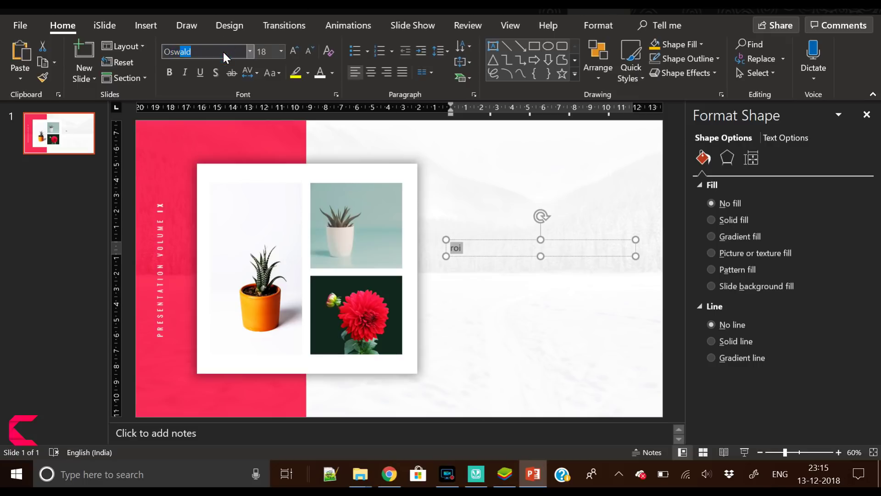
{"action": "type", "text": "ald"}
{"action": "left_click", "coordinate": [249, 52]}
{"action": "left_click", "coordinate": [472, 271]}
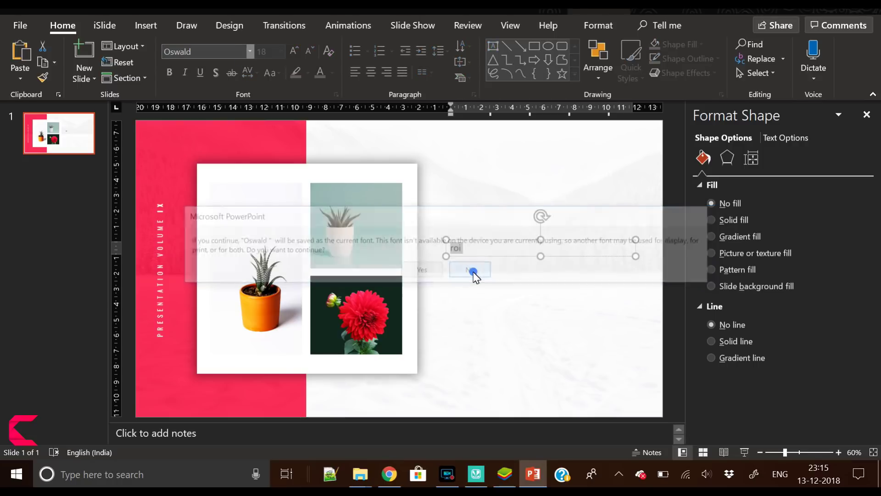
{"action": "left_click", "coordinate": [248, 46]}
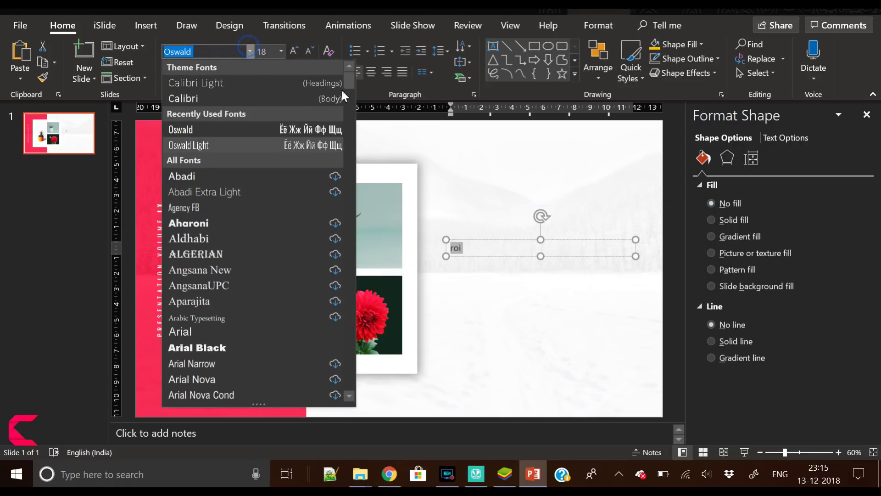
{"action": "left_click_drag", "start_coordinate": [352, 76], "coordinate": [358, 283]}
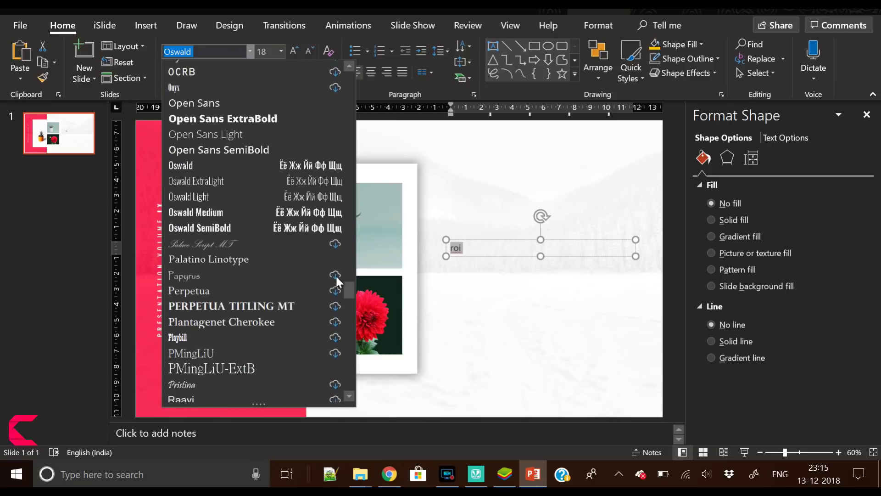
{"action": "left_click", "coordinate": [243, 230]}
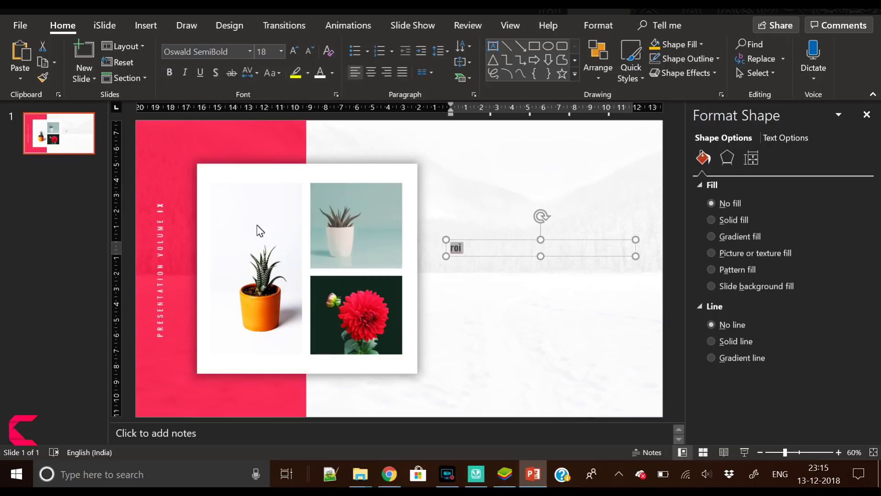
- Give ROI very loose spacing, UPPERCASE case, and enlarge it to 72 pt
{"action": "left_click", "coordinate": [256, 74]}
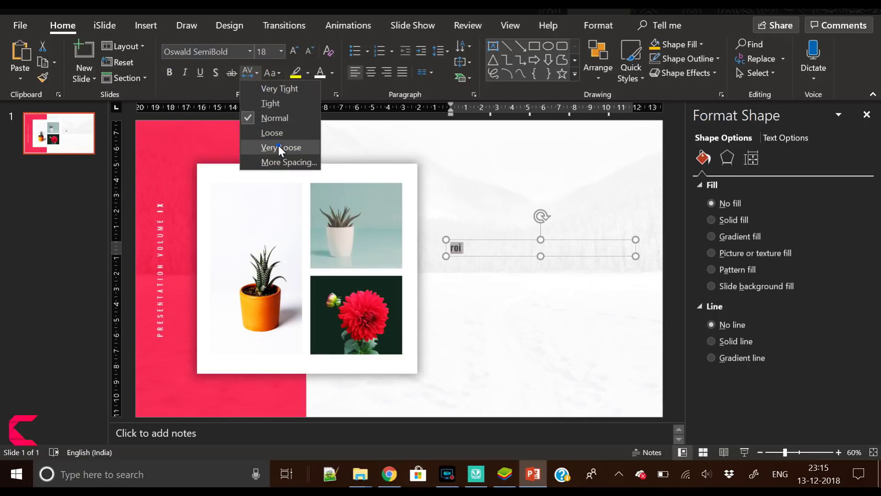
{"action": "left_click", "coordinate": [280, 145]}
{"action": "left_click", "coordinate": [275, 71]}
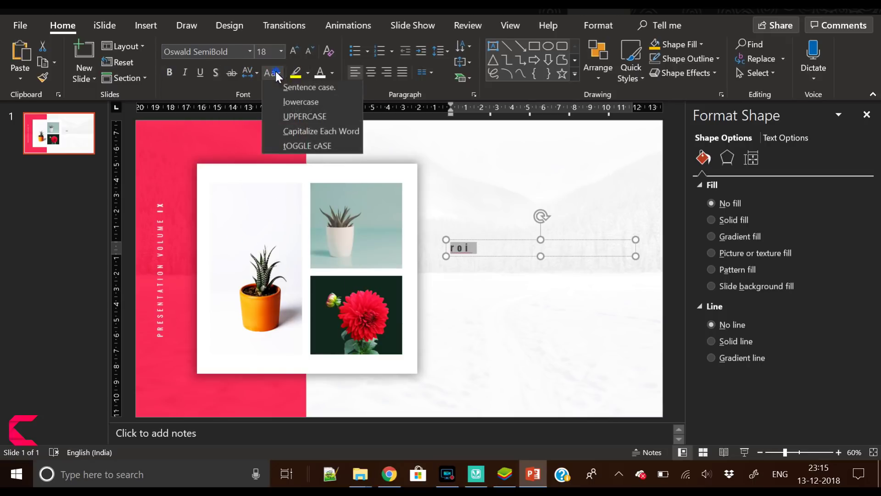
{"action": "left_click", "coordinate": [301, 117]}
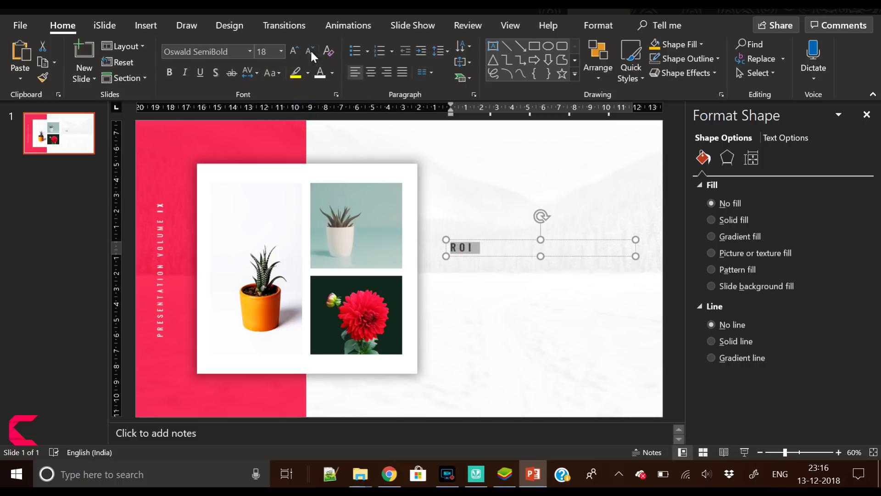
{"action": "left_click", "coordinate": [294, 51]}
{"action": "left_click", "coordinate": [294, 51]}
{"action": "left_click", "coordinate": [294, 50]}
{"action": "left_click", "coordinate": [294, 50]}
{"action": "left_click", "coordinate": [294, 50]}
{"action": "left_click", "coordinate": [294, 50]}
{"action": "left_click", "coordinate": [294, 50]}
{"action": "left_click", "coordinate": [294, 51]}
{"action": "left_click", "coordinate": [294, 51]}
{"action": "left_click", "coordinate": [294, 51]}
{"action": "left_click", "coordinate": [294, 50]}
{"action": "left_click", "coordinate": [294, 50]}
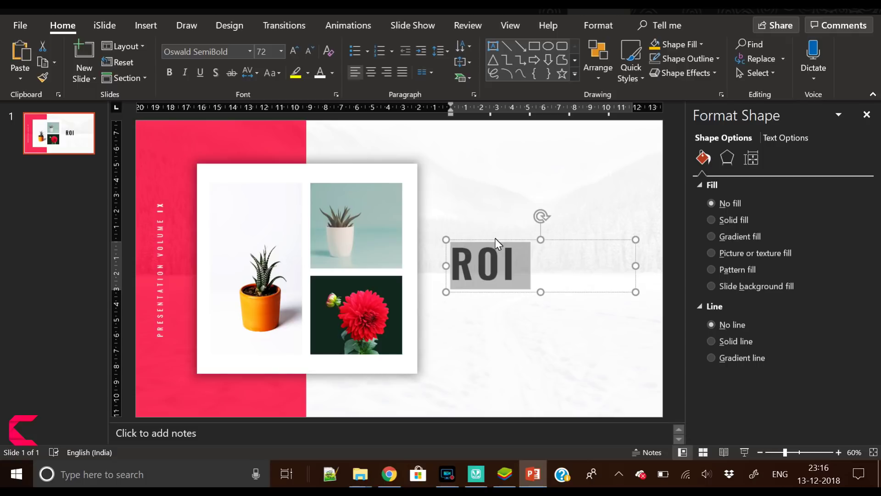
- Move the ROI box beside the photos and colour it light grey
{"action": "left_click_drag", "start_coordinate": [494, 241], "coordinate": [490, 273]}
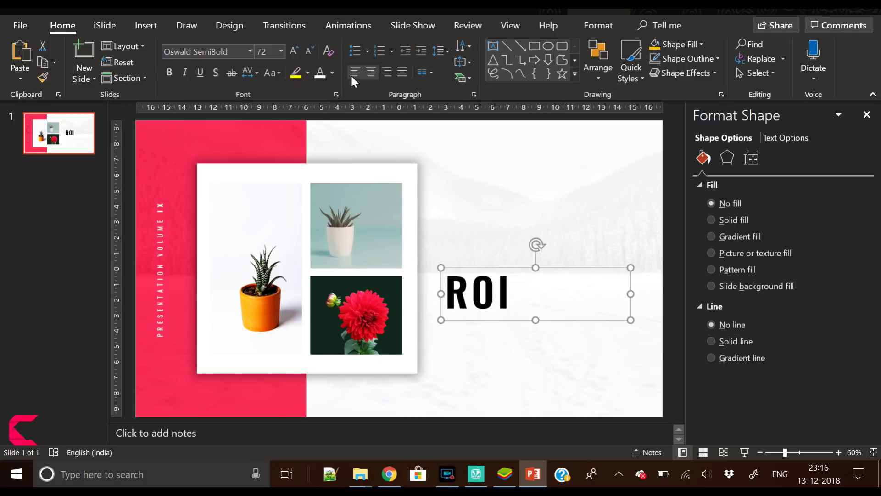
{"action": "left_click", "coordinate": [329, 70]}
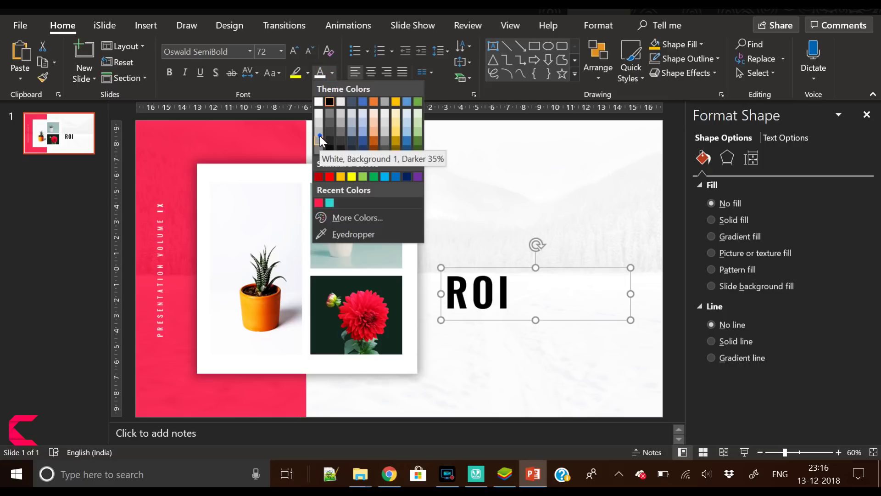
{"action": "left_click", "coordinate": [319, 135]}
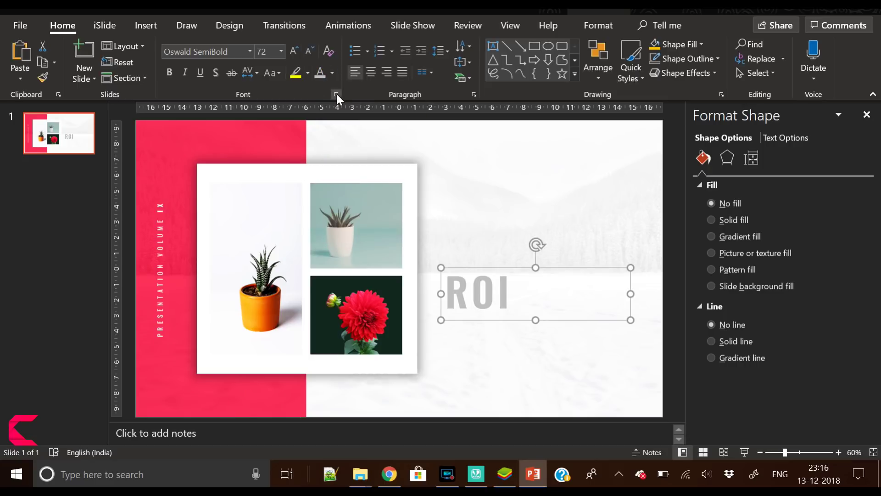
{"action": "left_click", "coordinate": [496, 267]}
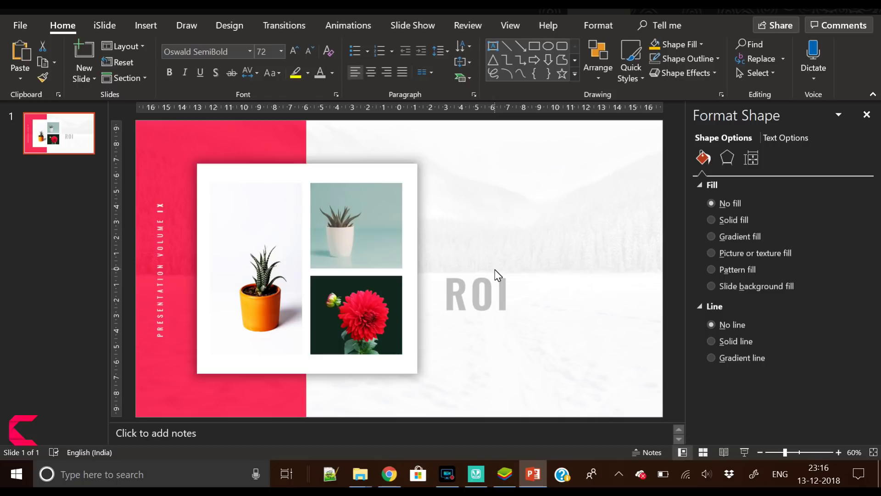
- Paste a second ROI below the original and colour the upper ROI pink
{"action": "mouse_move", "coordinate": [495, 269]}
{"action": "left_mouse_down"}
{"action": "mouse_move", "coordinate": [497, 247]}
{"action": "mouse_move", "coordinate": [494, 263]}
{"action": "mouse_move", "coordinate": [503, 269]}
{"action": "left_mouse_up"}
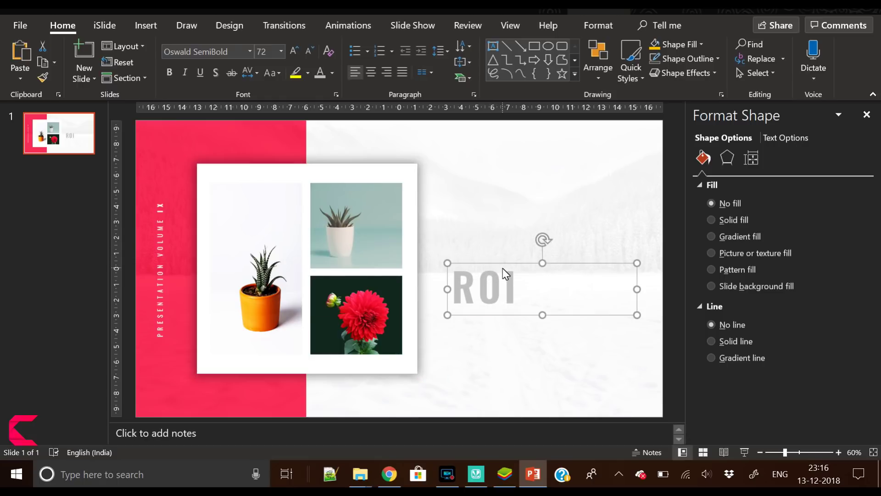
{"action": "key", "text": "ctrl+v"}
{"action": "left_click_drag", "start_coordinate": [502, 270], "coordinate": [483, 288]}
{"action": "double_click", "coordinate": [483, 288]}
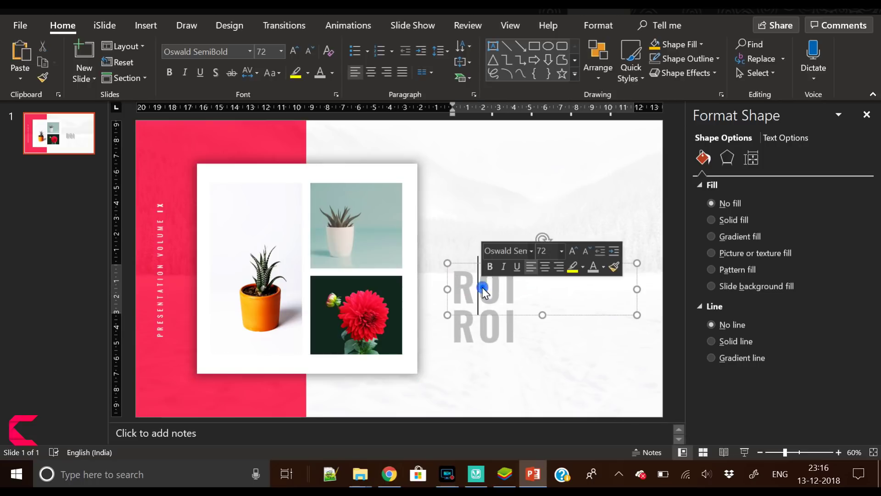
{"action": "left_click", "coordinate": [332, 72]}
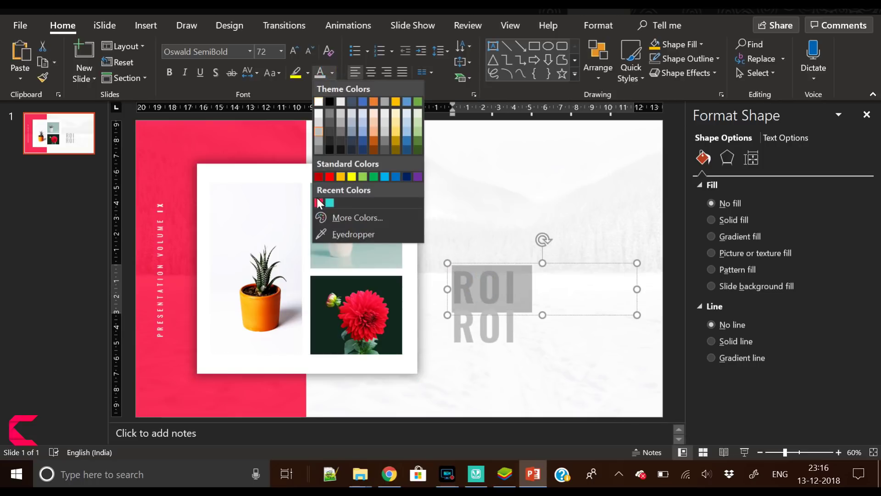
{"action": "left_click", "coordinate": [316, 203]}
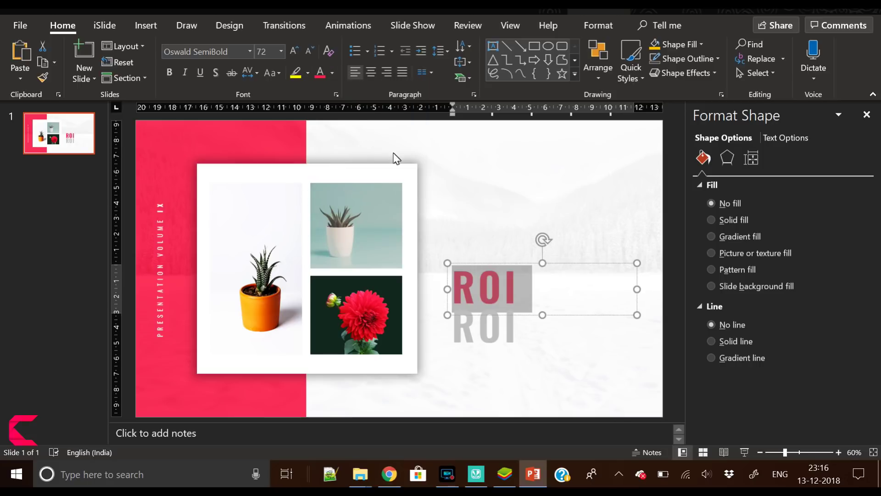
{"action": "left_click", "coordinate": [670, 252]}
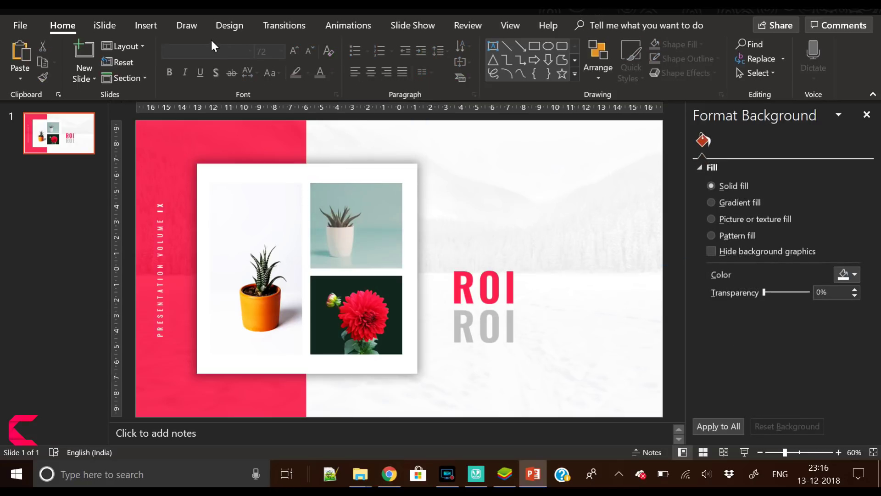
- Draw a rectangle over the right photo column, stretched to 12.51 cm tall
{"action": "left_click", "coordinate": [152, 25]}
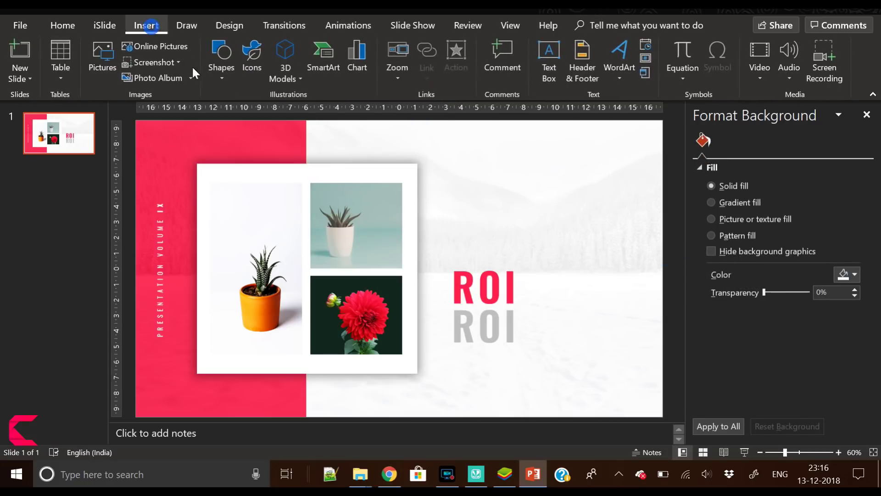
{"action": "left_click", "coordinate": [226, 78]}
{"action": "left_click", "coordinate": [255, 108]}
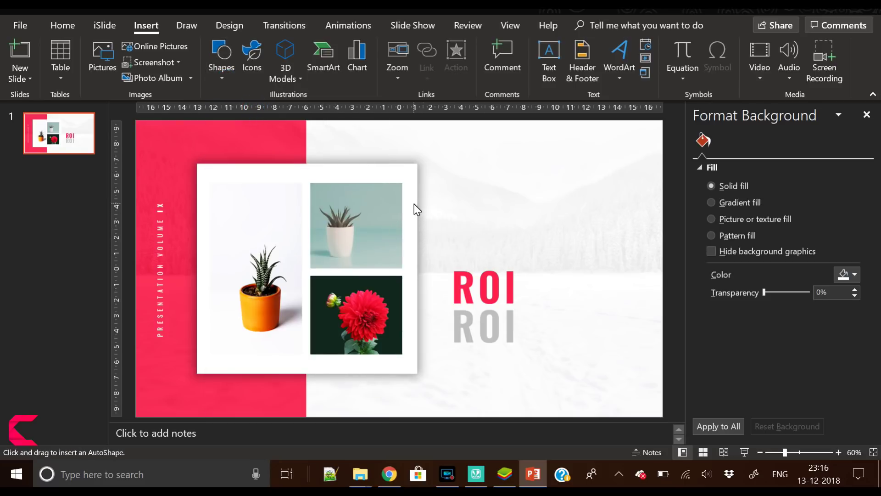
{"action": "mouse_move", "coordinate": [412, 218]}
{"action": "left_mouse_down"}
{"action": "mouse_move", "coordinate": [460, 334]}
{"action": "mouse_move", "coordinate": [460, 316]}
{"action": "mouse_move", "coordinate": [436, 316]}
{"action": "mouse_move", "coordinate": [527, 311]}
{"action": "mouse_move", "coordinate": [492, 315]}
{"action": "left_mouse_up"}
{"action": "left_click_drag", "start_coordinate": [454, 258], "coordinate": [348, 221]}
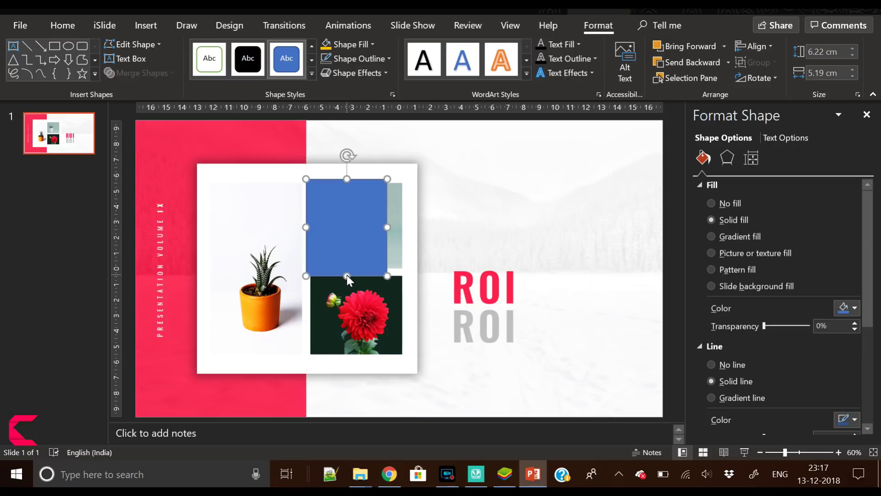
{"action": "left_click_drag", "start_coordinate": [348, 278], "coordinate": [349, 374]}
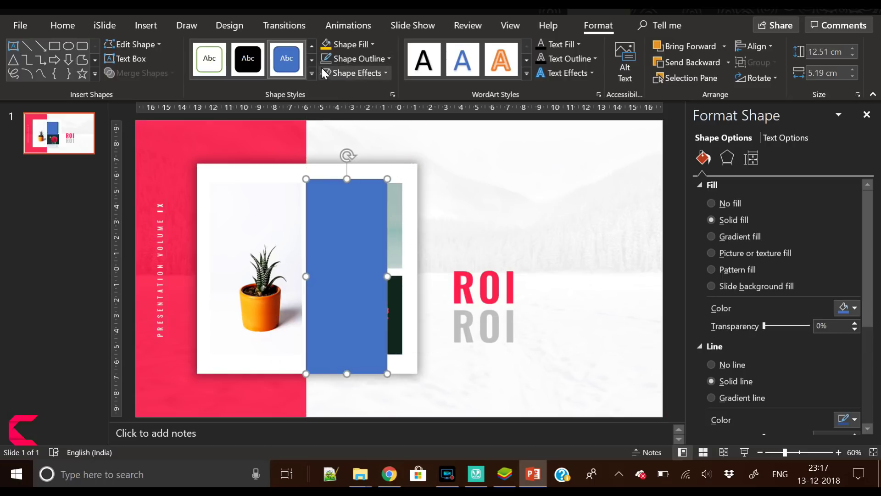
- Fill the rectangle with teal and adjust its position and width
{"action": "left_click", "coordinate": [351, 44]}
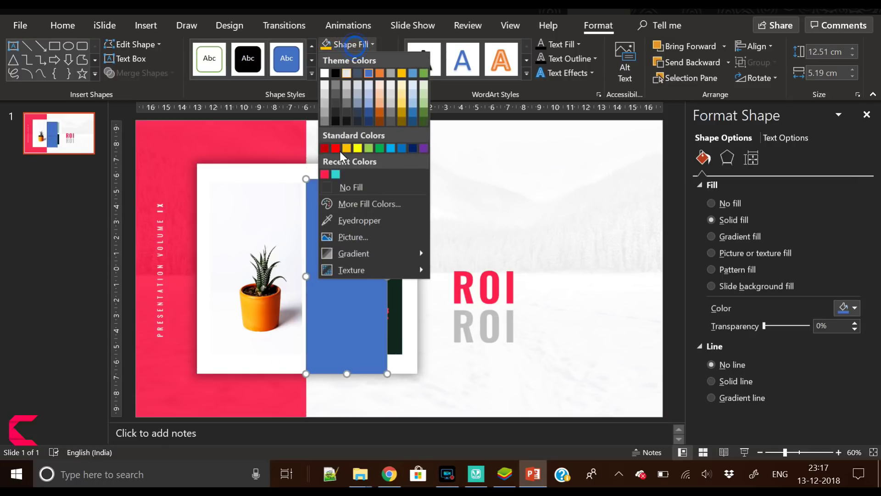
{"action": "left_click", "coordinate": [334, 174]}
{"action": "left_click_drag", "start_coordinate": [338, 250], "coordinate": [340, 244]}
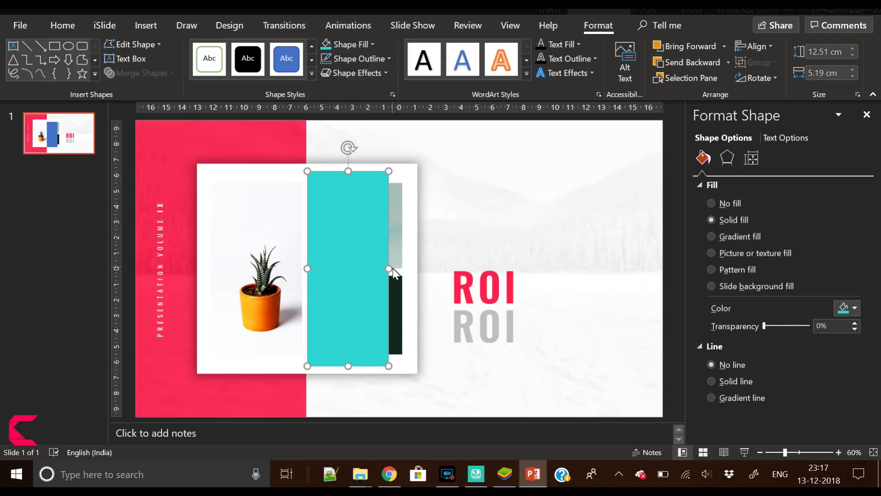
{"action": "left_click_drag", "start_coordinate": [393, 273], "coordinate": [434, 280]}
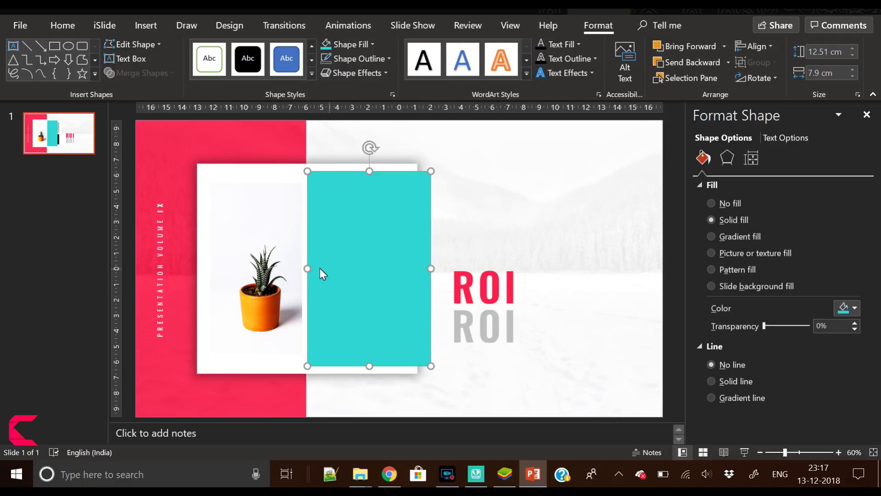
{"action": "left_click_drag", "start_coordinate": [307, 269], "coordinate": [408, 262]}
{"action": "left_click", "coordinate": [355, 177]}
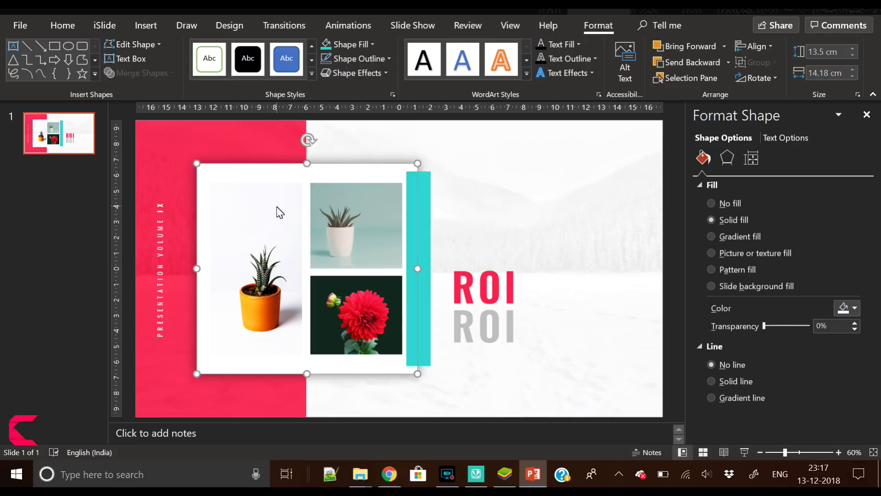
- Bring the three photos in front of the teal bar
{"action": "left_click", "coordinate": [277, 206]}
{"action": "left_click", "coordinate": [354, 226], "text": "ctrl"}
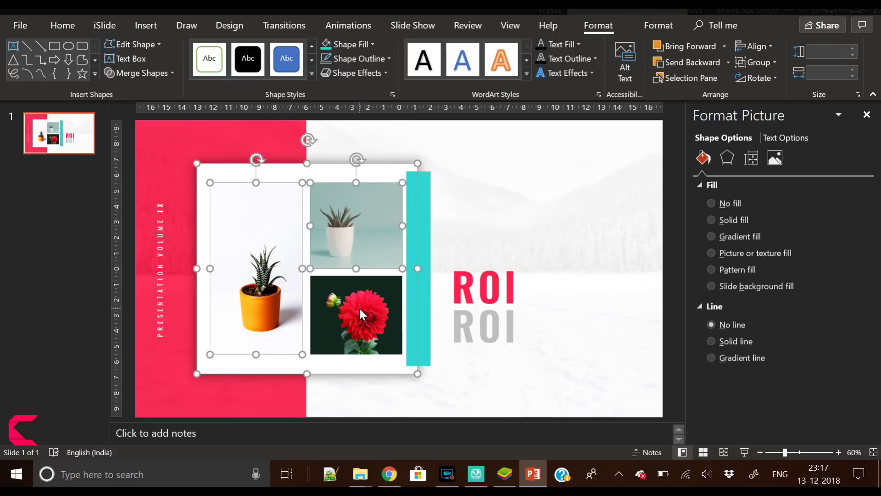
{"action": "left_click", "coordinate": [359, 307], "text": "ctrl"}
{"action": "right_click", "coordinate": [376, 221]}
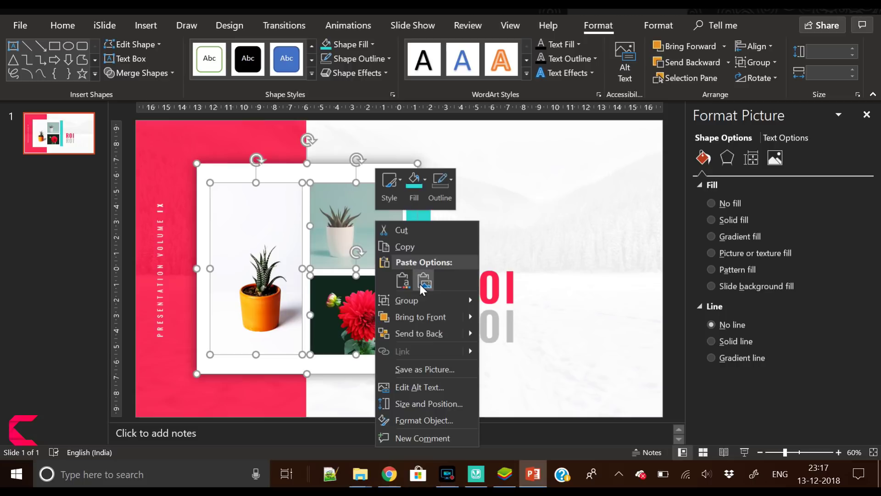
{"action": "left_click", "coordinate": [422, 315]}
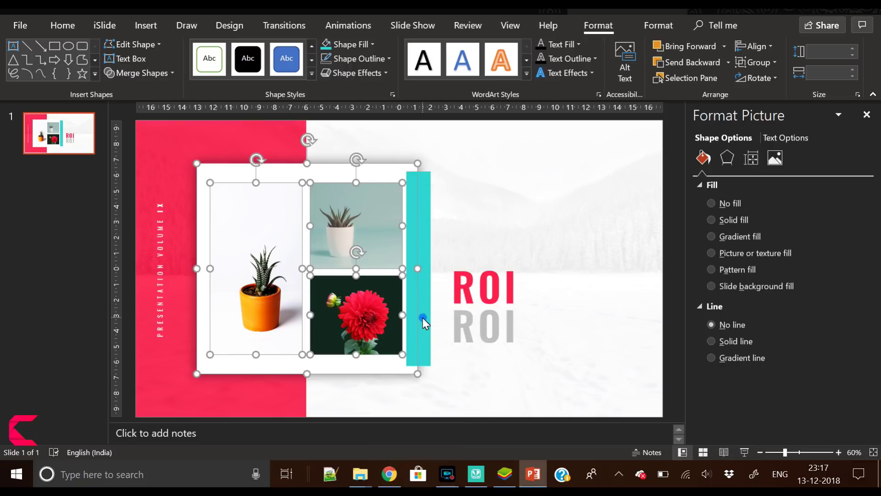
- Enlarge the teal rectangle up, down and left behind the frame's right half
{"action": "left_click", "coordinate": [429, 269]}
{"action": "left_click_drag", "start_coordinate": [431, 269], "coordinate": [439, 269]}
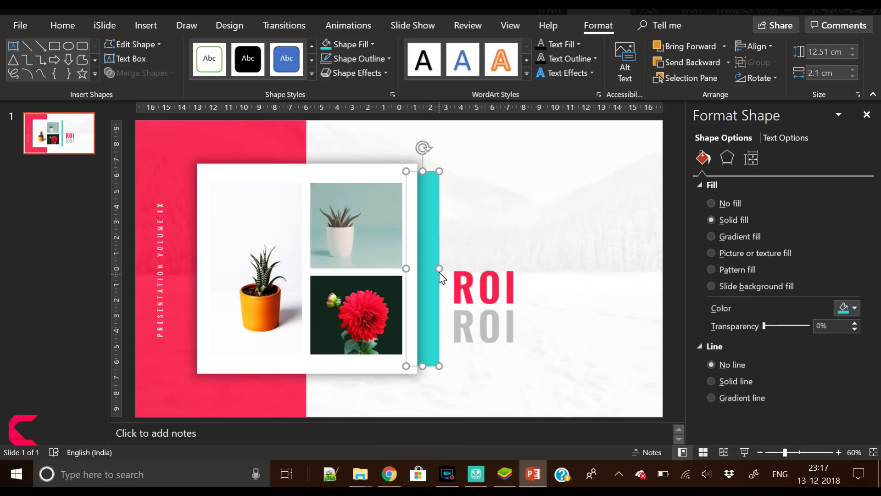
{"action": "left_click_drag", "start_coordinate": [423, 169], "coordinate": [423, 150]}
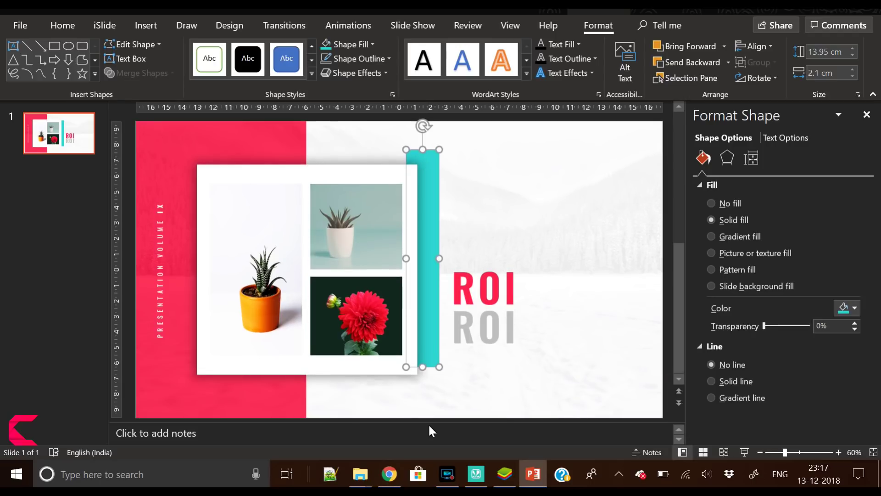
{"action": "left_click_drag", "start_coordinate": [422, 366], "coordinate": [423, 404]}
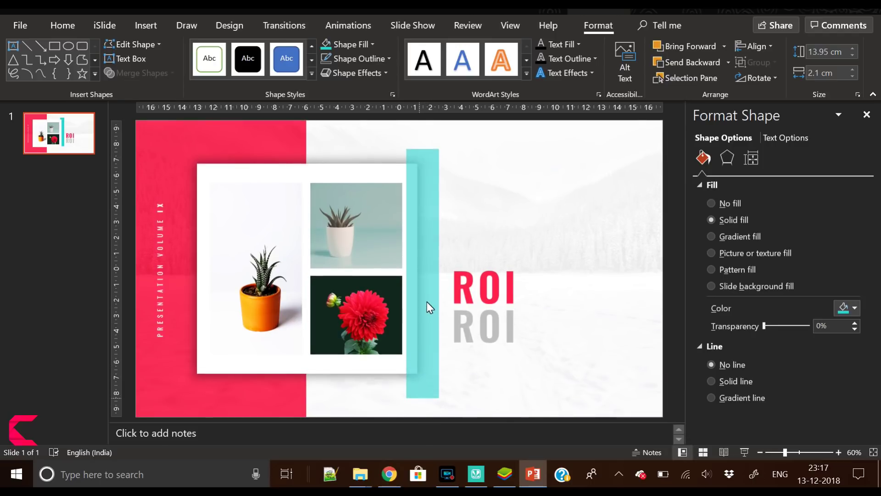
{"action": "left_click_drag", "start_coordinate": [427, 301], "coordinate": [428, 304]}
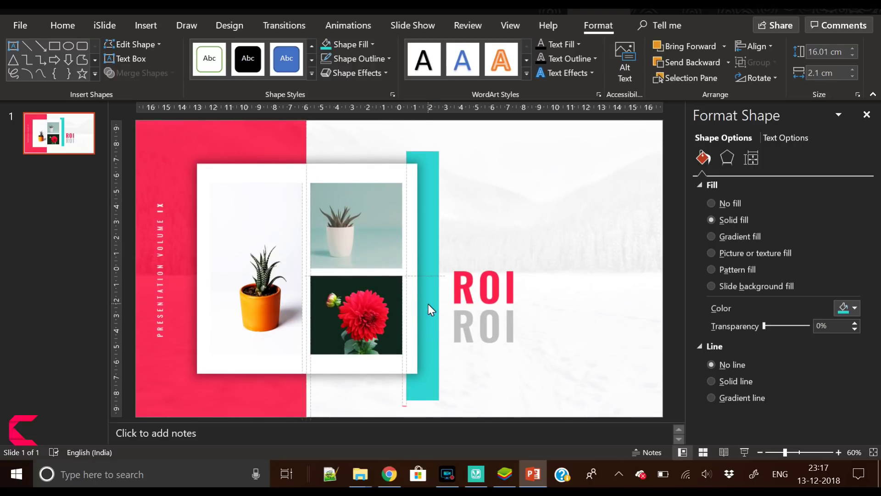
{"action": "left_click_drag", "start_coordinate": [408, 274], "coordinate": [308, 271]}
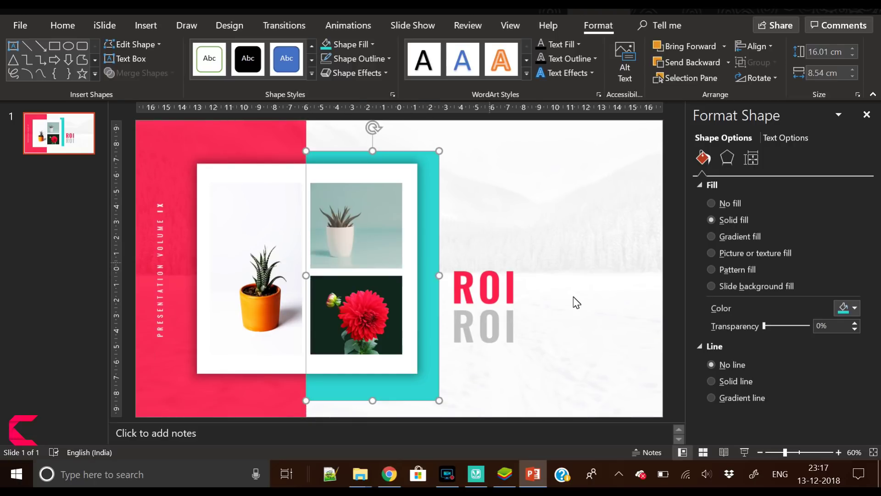
{"action": "left_click", "coordinate": [673, 261]}
{"action": "left_click", "coordinate": [761, 452]}
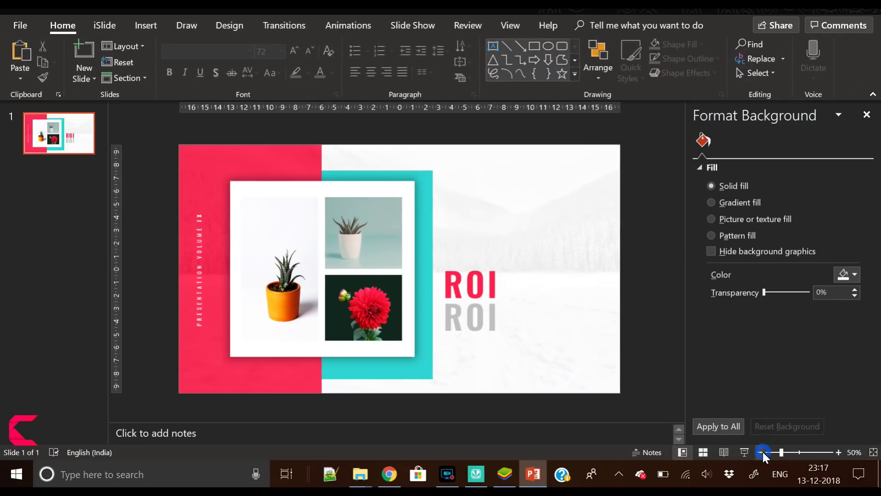
{"action": "left_click_drag", "start_coordinate": [426, 243], "coordinate": [425, 238]}
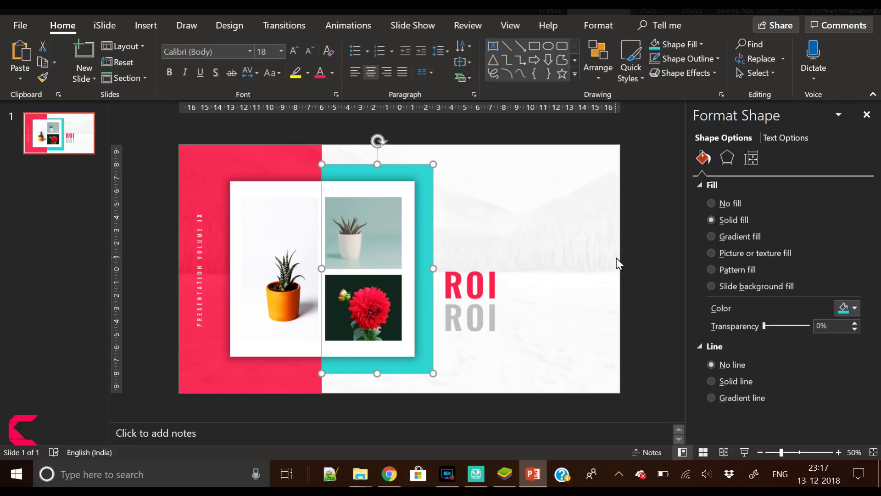
{"action": "left_click", "coordinate": [634, 266]}
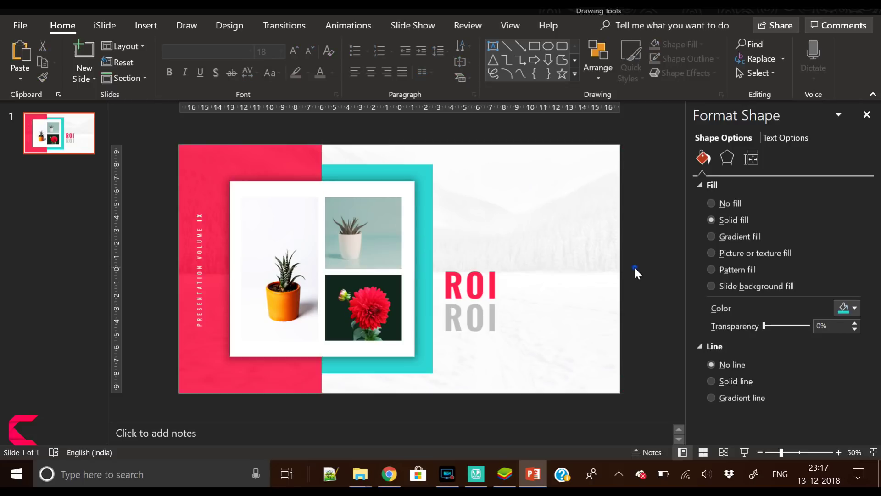
{"action": "left_click", "coordinate": [266, 227]}
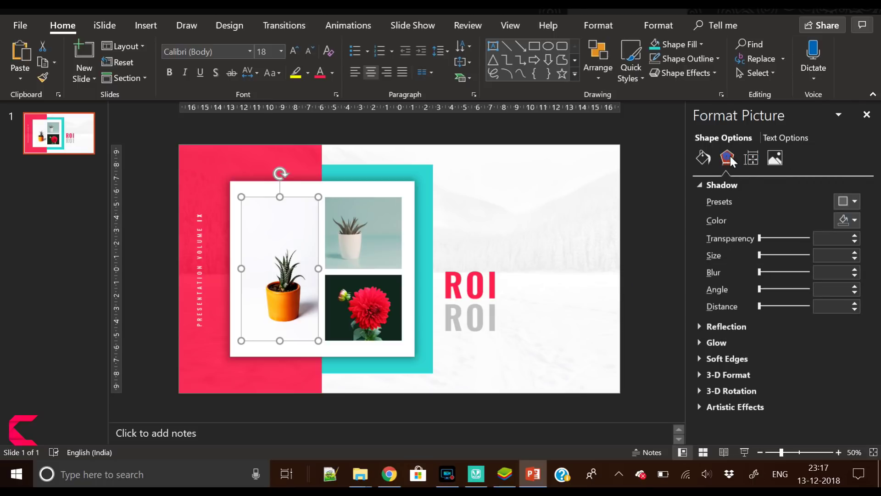
- Give the potted-plant photo an Offset: Right outer shadow with about 17 pt blur
{"action": "left_click", "coordinate": [848, 201]}
{"action": "left_click", "coordinate": [776, 339]}
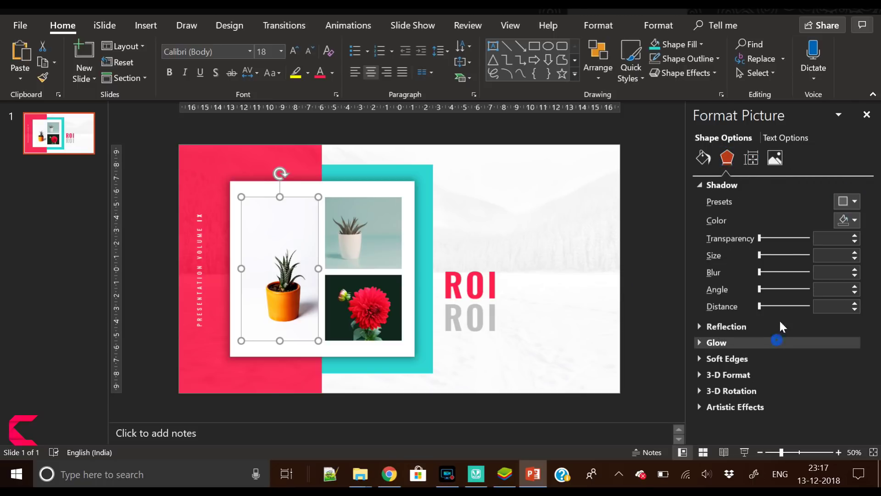
{"action": "left_click_drag", "start_coordinate": [762, 272], "coordinate": [766, 272]}
{"action": "left_click", "coordinate": [854, 270]}
{"action": "left_click", "coordinate": [855, 269]}
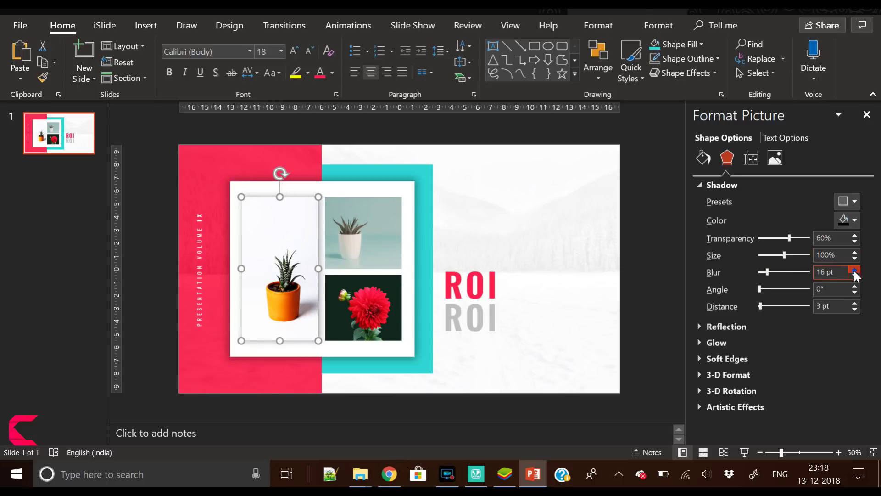
{"action": "left_click", "coordinate": [855, 270]}
{"action": "left_click", "coordinate": [855, 269]}
{"action": "left_click", "coordinate": [855, 276]}
{"action": "left_click", "coordinate": [646, 247]}
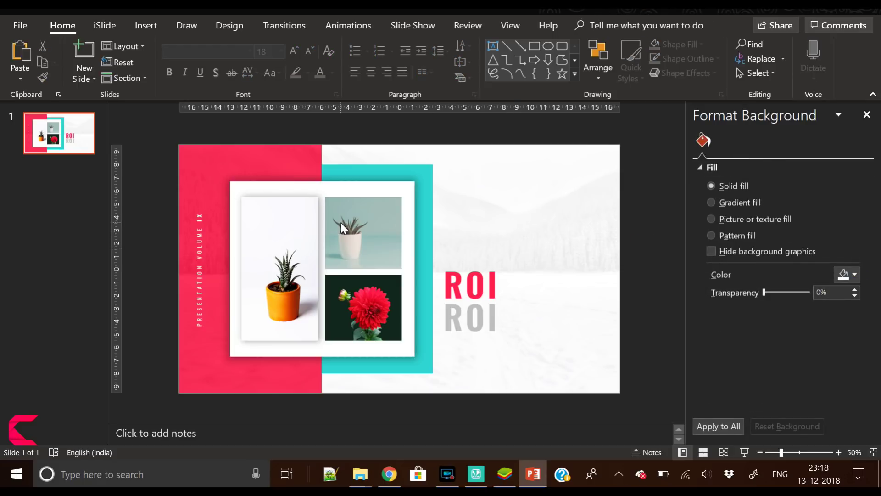
- Switch the teal rectangle to a two-stop gradient fill, first stop teal
{"action": "left_click", "coordinate": [428, 231]}
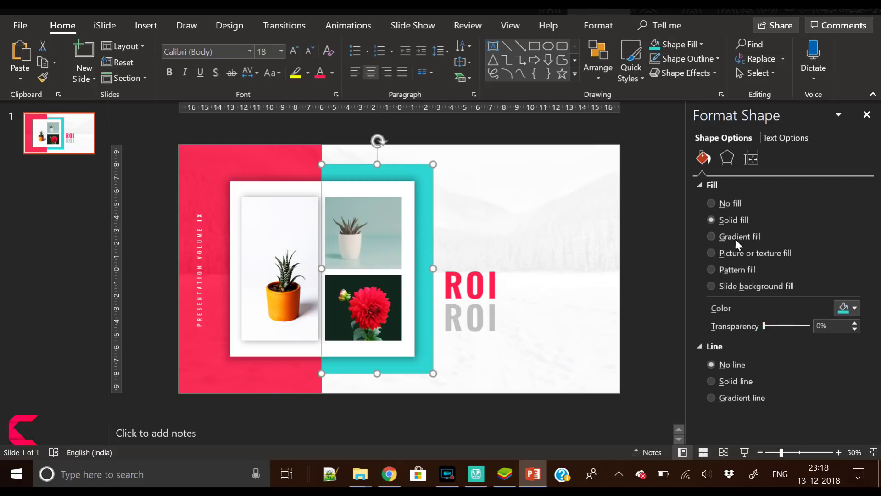
{"action": "left_click", "coordinate": [735, 236]}
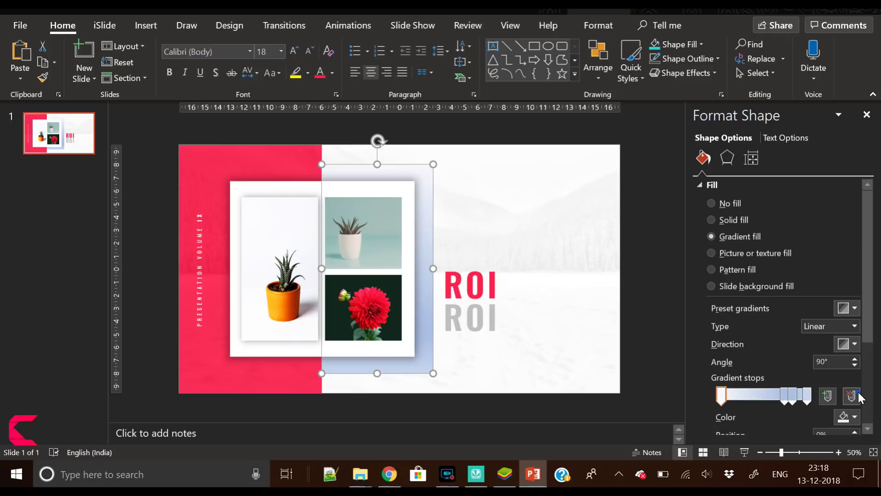
{"action": "left_click", "coordinate": [851, 396]}
{"action": "left_click", "coordinate": [851, 396]}
{"action": "left_click", "coordinate": [851, 396]}
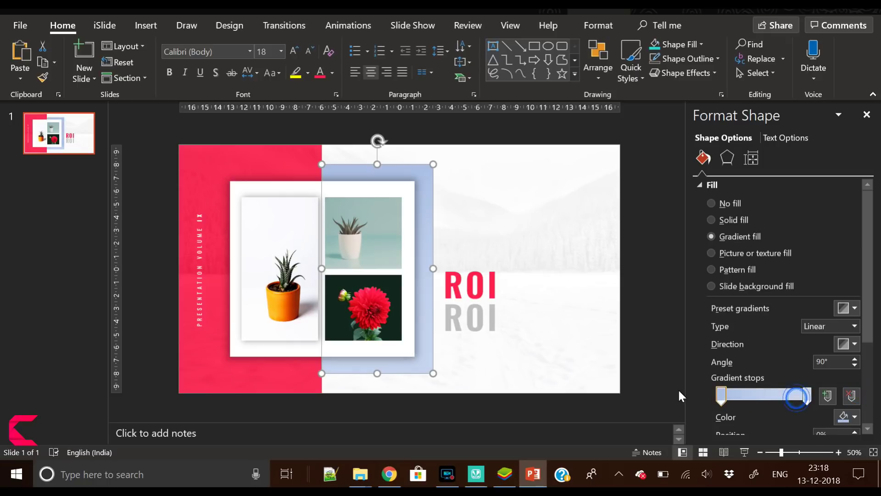
{"action": "left_click", "coordinate": [853, 418]}
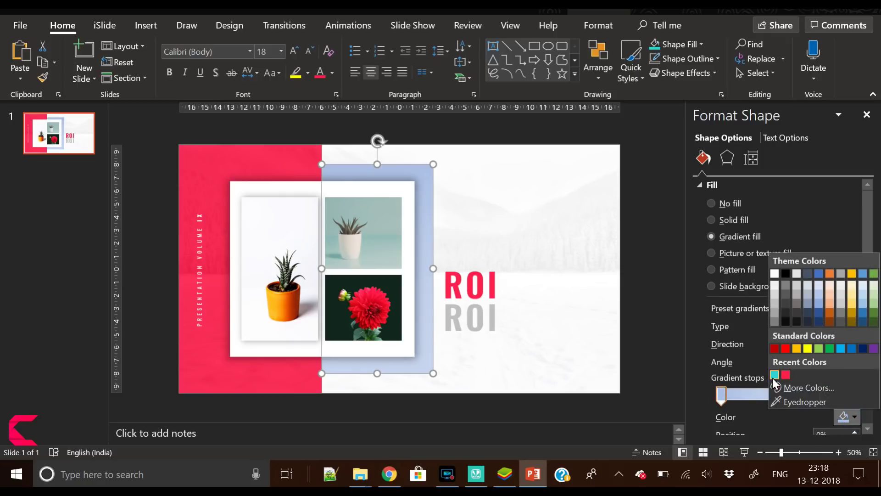
{"action": "left_click", "coordinate": [774, 375]}
- Set the right gradient stop to a slightly darker teal
{"action": "left_click", "coordinate": [807, 397]}
{"action": "left_click", "coordinate": [850, 419]}
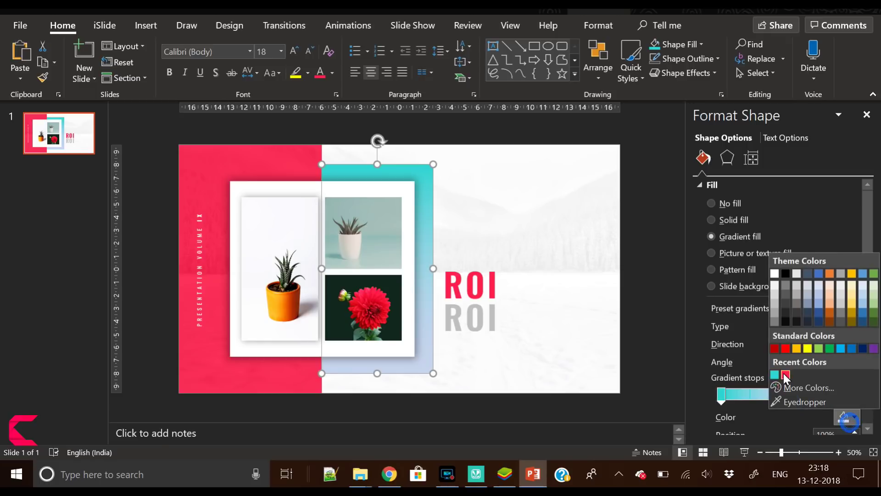
{"action": "left_click", "coordinate": [774, 375]}
{"action": "left_click", "coordinate": [846, 418]}
{"action": "key", "text": "Escape"}
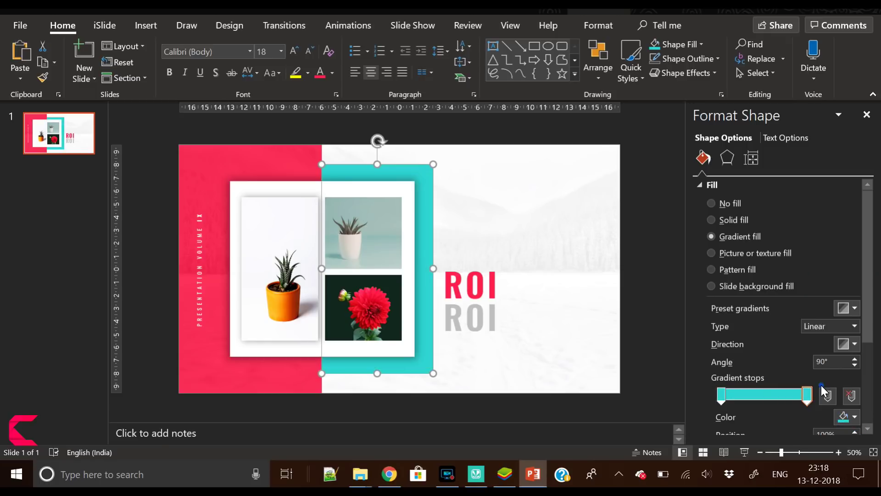
{"action": "left_click", "coordinate": [464, 180]}
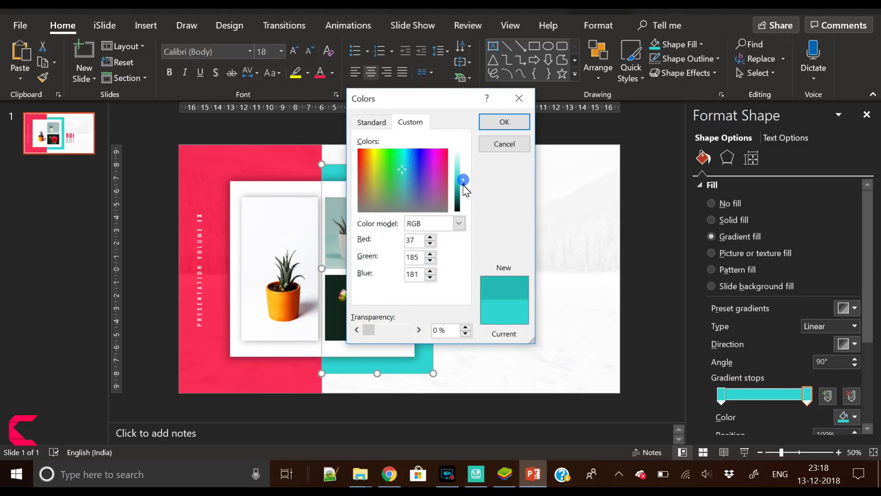
{"action": "left_click", "coordinate": [503, 121]}
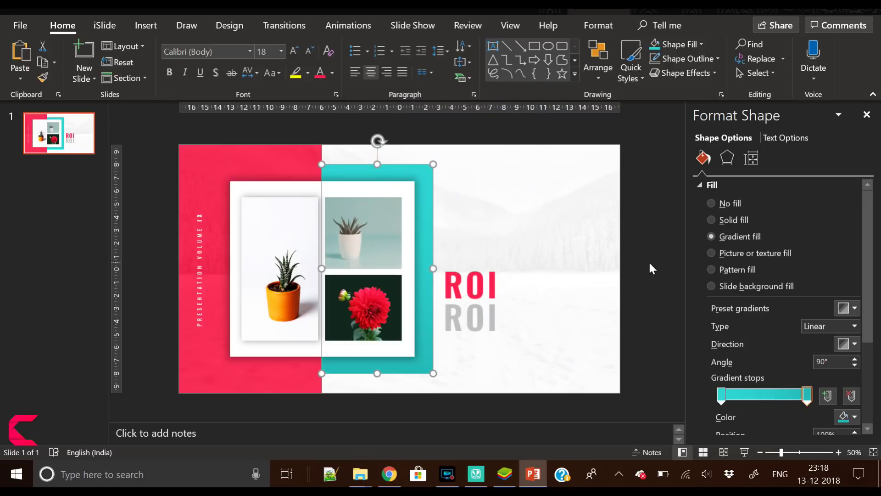
- Set the gradient direction to 225°
{"action": "left_click", "coordinate": [853, 348]}
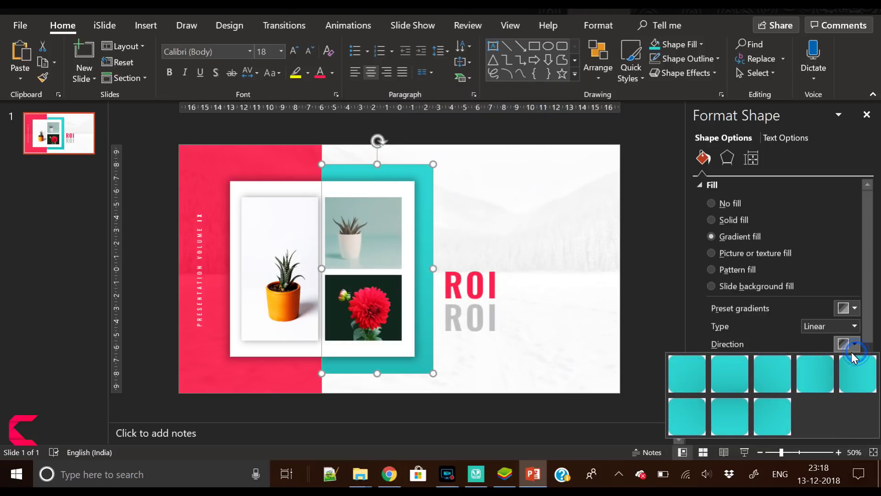
{"action": "left_click", "coordinate": [686, 374]}
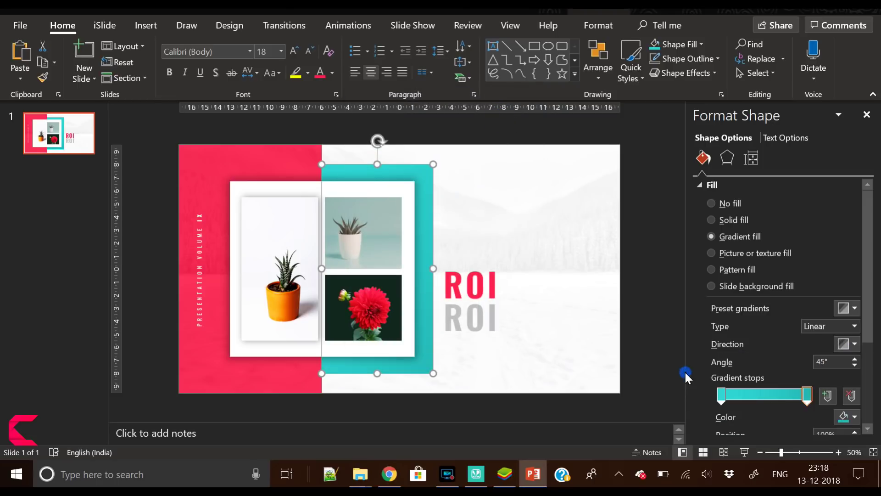
{"action": "left_click", "coordinate": [855, 345]}
{"action": "left_click", "coordinate": [769, 418]}
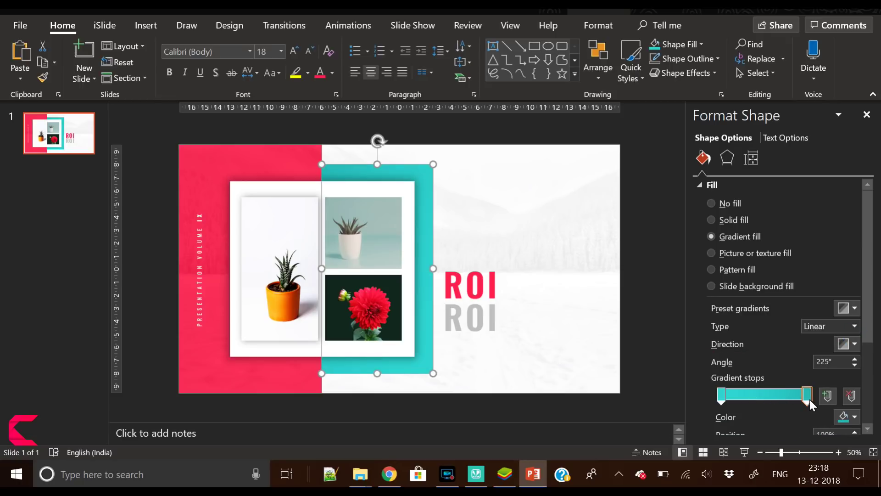
{"action": "left_click", "coordinate": [255, 174]}
- Give the red panel a gradient fill from pink to a deeper red (RGB 220, 2, 44)
{"action": "left_click", "coordinate": [742, 235]}
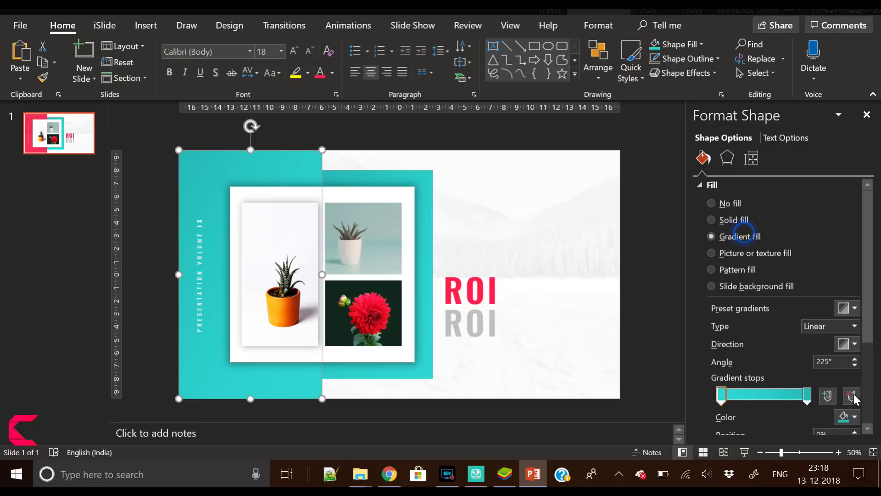
{"action": "left_click", "coordinate": [849, 416]}
{"action": "left_click", "coordinate": [799, 376]}
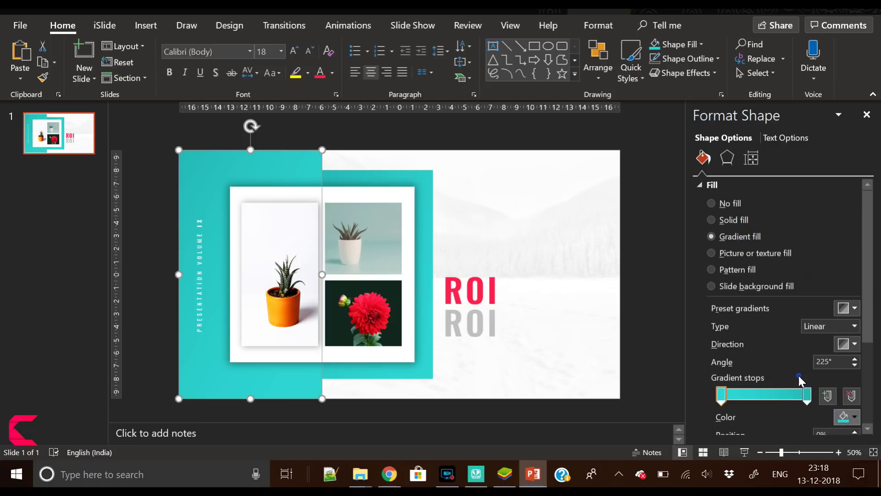
{"action": "left_click", "coordinate": [807, 395]}
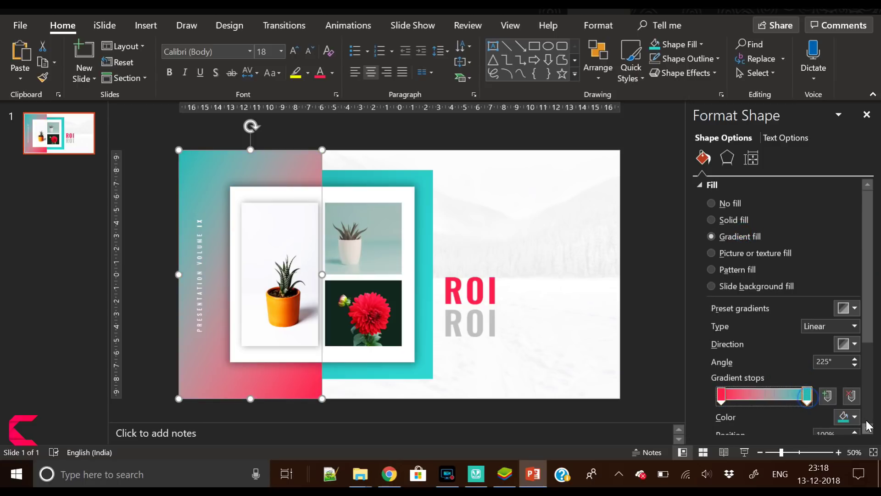
{"action": "left_click", "coordinate": [850, 416]}
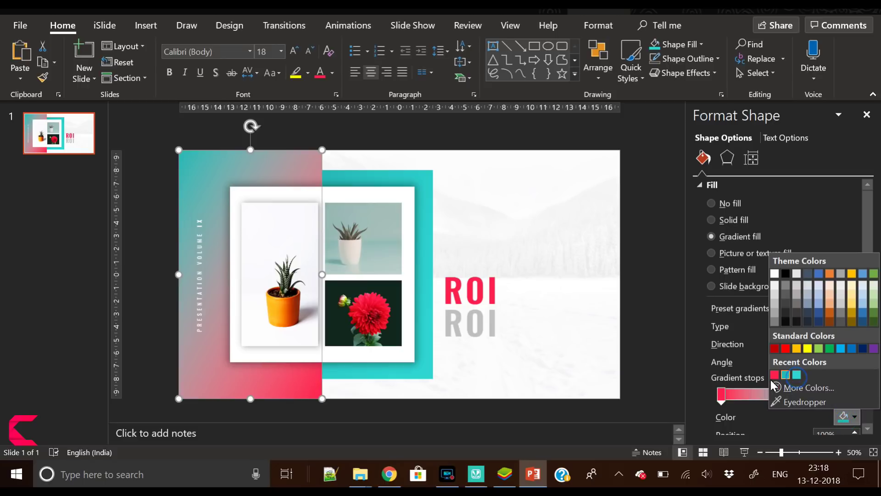
{"action": "left_click", "coordinate": [775, 375]}
{"action": "left_click", "coordinate": [848, 416]}
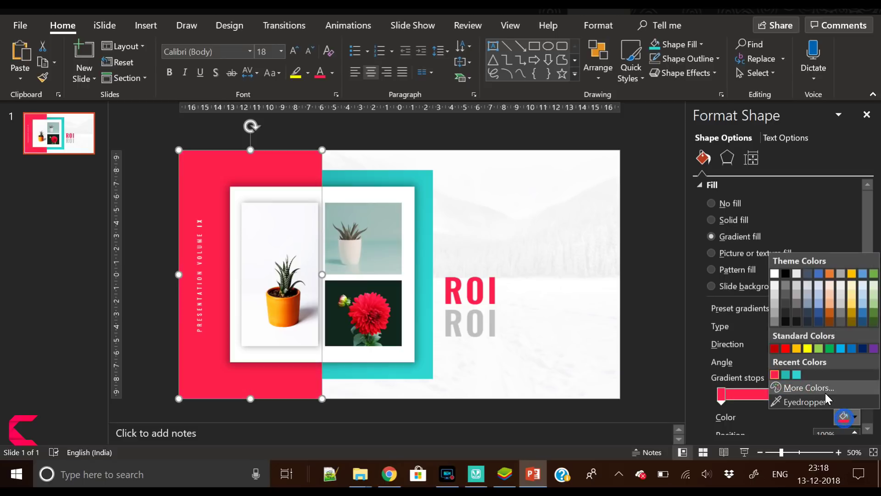
{"action": "left_click", "coordinate": [826, 391]}
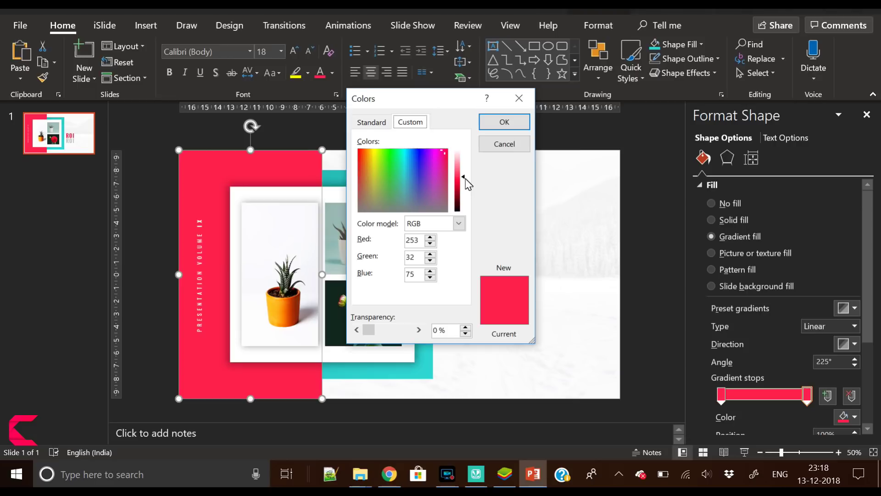
{"action": "left_click", "coordinate": [463, 184]}
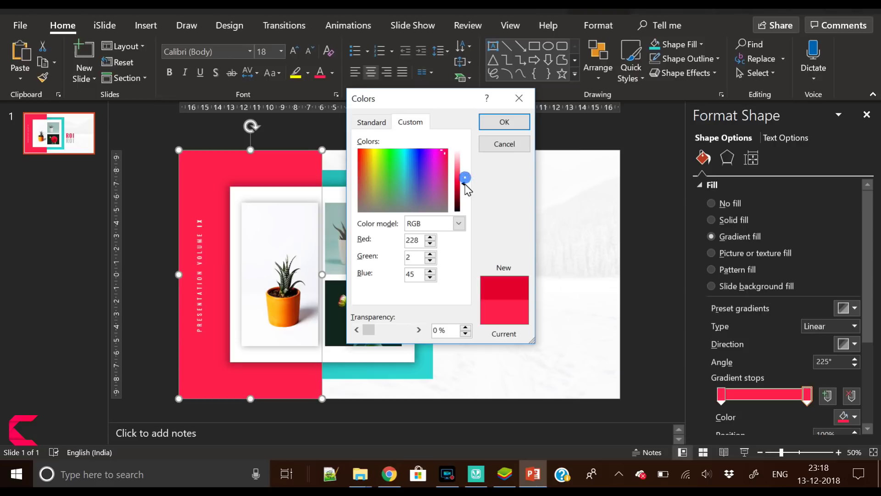
{"action": "left_click", "coordinate": [502, 121]}
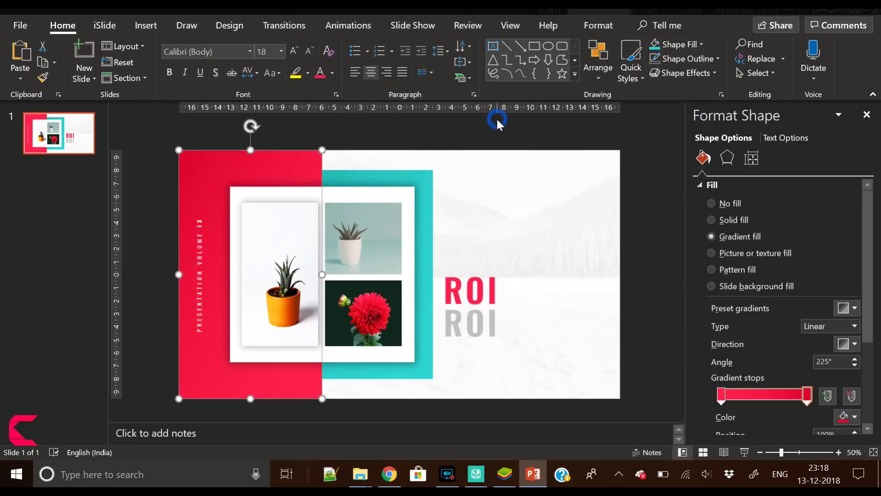
- Set the gradient direction to 45°
{"action": "left_click", "coordinate": [849, 344]}
{"action": "left_click", "coordinate": [715, 376]}
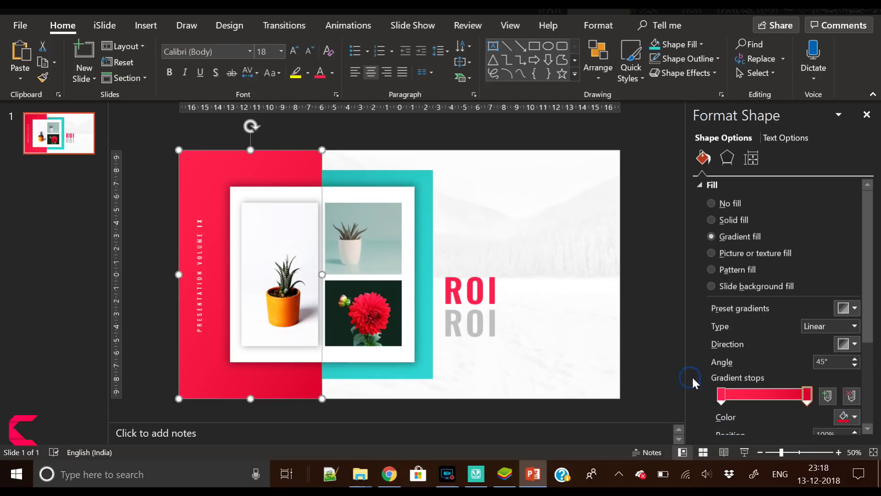
{"action": "left_click", "coordinate": [645, 294]}
- Change the grey ROI text to Oswald Light and reduce its size
{"action": "left_click", "coordinate": [483, 312]}
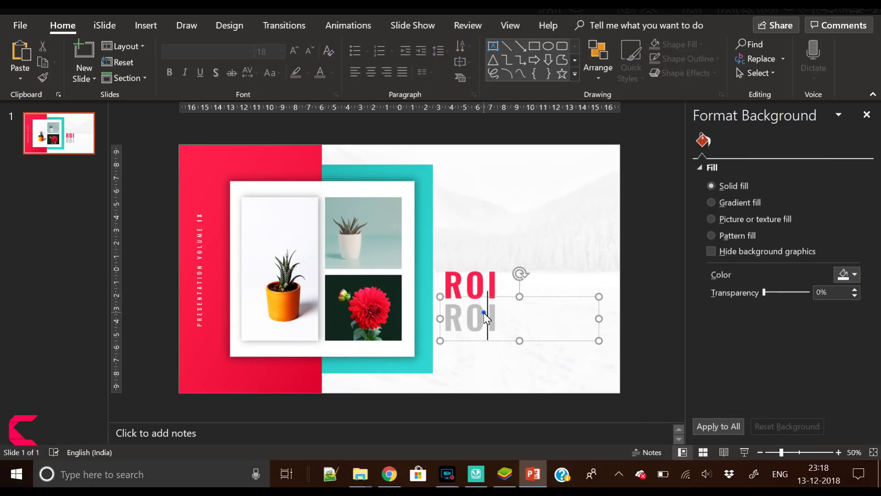
{"action": "double_click", "coordinate": [482, 315]}
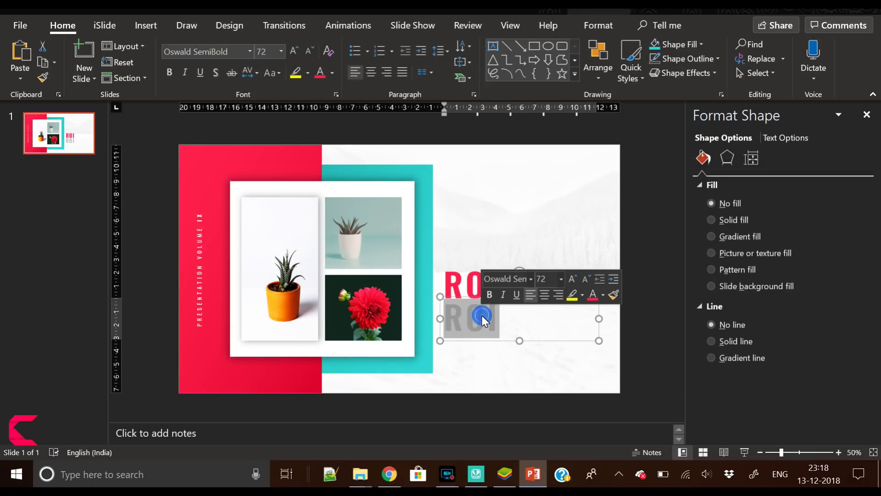
{"action": "left_click", "coordinate": [230, 52]}
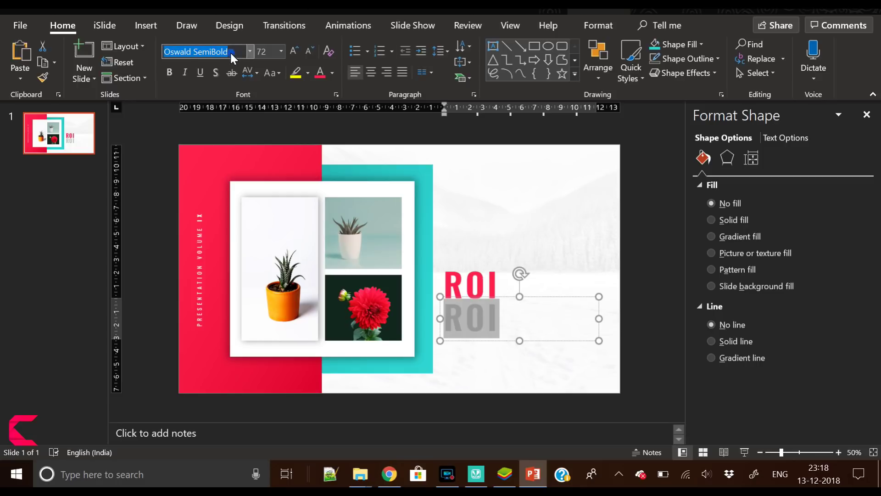
{"action": "key", "text": "shift+Right"}
{"action": "key", "text": "shift+Right"}
{"action": "key", "text": "shift+Right"}
{"action": "key", "text": "shift+Right"}
{"action": "key", "text": "shift+Right"}
{"action": "key", "text": "shift+Right"}
{"action": "key", "text": "shift+Right"}
{"action": "type", "text": "Light"}
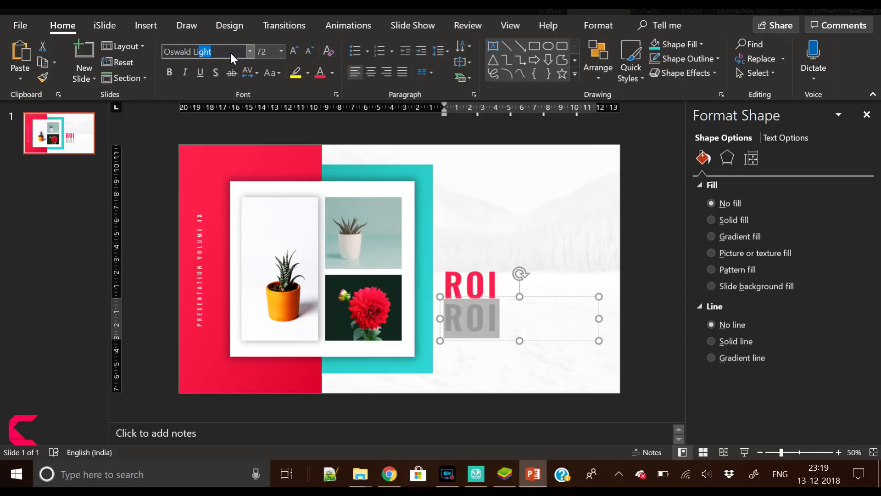
{"action": "key", "text": "Return"}
{"action": "left_click", "coordinate": [310, 51]}
{"action": "left_click", "coordinate": [310, 51]}
{"action": "left_click", "coordinate": [311, 51]}
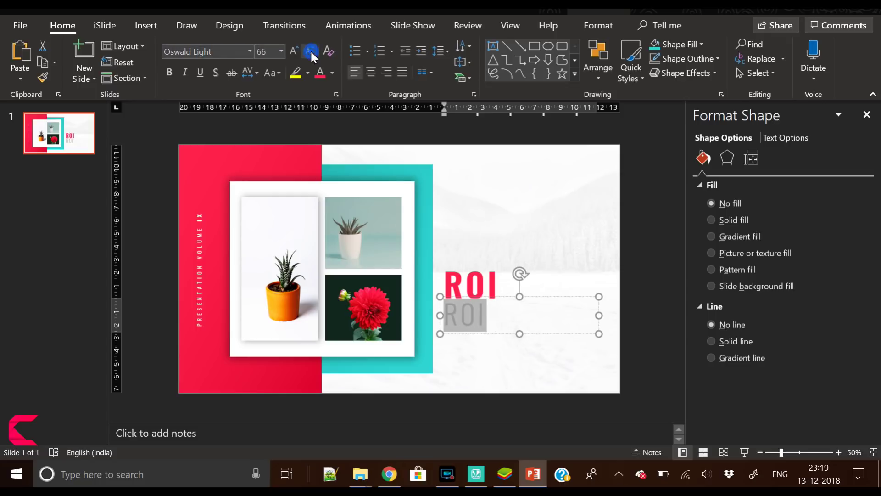
{"action": "left_click", "coordinate": [310, 50]}
{"action": "left_click", "coordinate": [310, 51]}
{"action": "left_click", "coordinate": [310, 50]}
{"action": "left_click", "coordinate": [310, 50]}
{"action": "left_click", "coordinate": [311, 50]}
{"action": "left_click", "coordinate": [310, 50]}
{"action": "left_click", "coordinate": [310, 51]}
{"action": "left_click", "coordinate": [311, 51]}
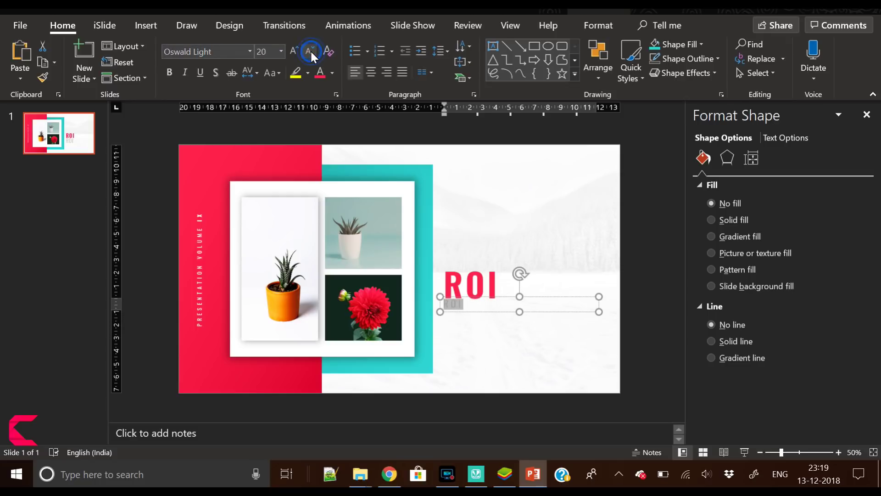
- Type the subtitle 'return on investment' in lowercase and place it just under the ROI title
{"action": "type", "text": "re"}
{"action": "type", "text": "turn on In"}
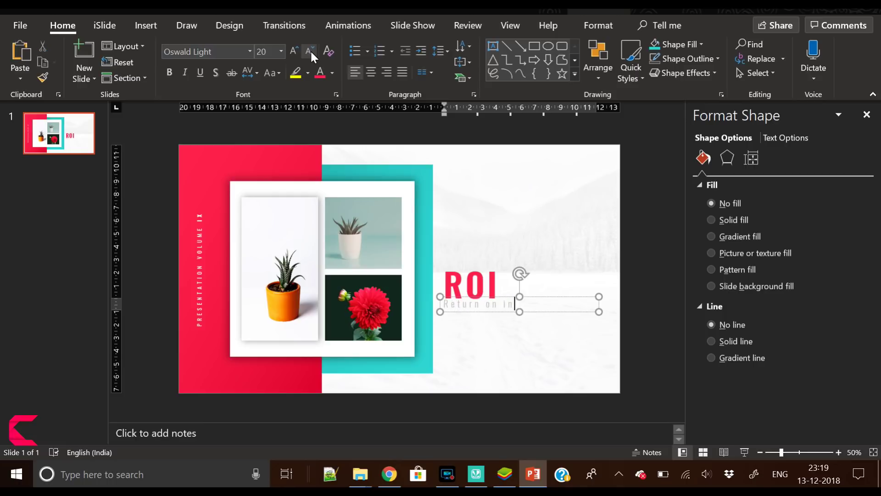
{"action": "type", "text": "vestment"}
{"action": "key", "text": "ctrl+a"}
{"action": "left_click", "coordinate": [273, 73]}
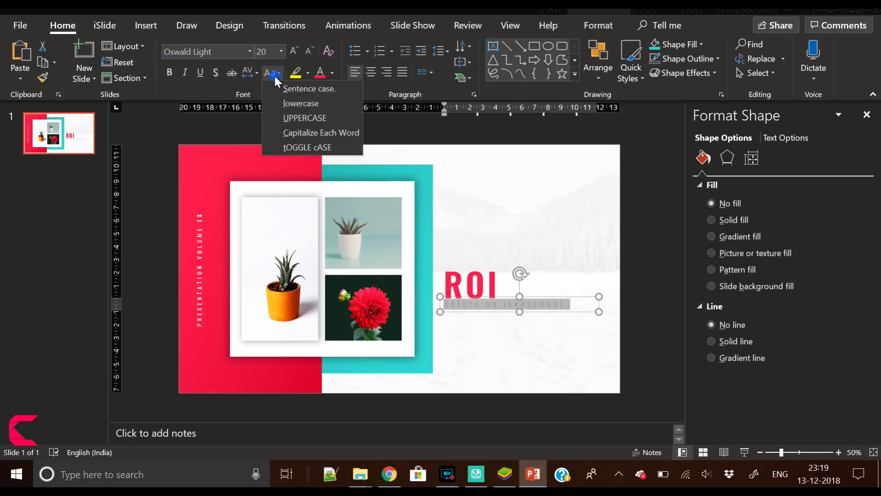
{"action": "left_click", "coordinate": [298, 103]}
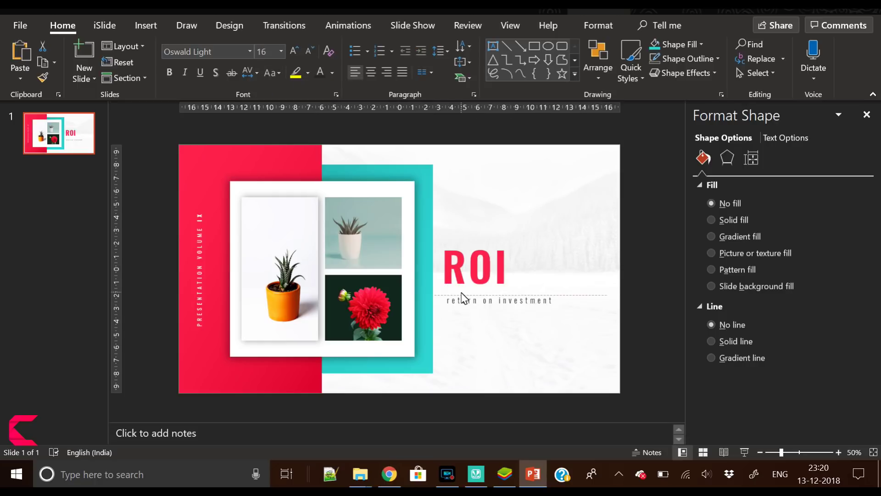
{"action": "left_click_drag", "start_coordinate": [460, 288], "coordinate": [460, 288]}
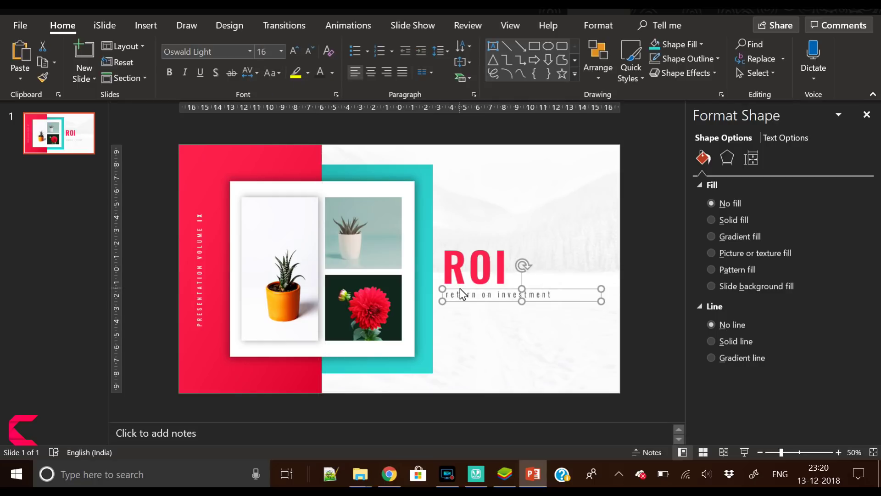
- Set the subtitle to 18 pt in teal
{"action": "left_click", "coordinate": [295, 50]}
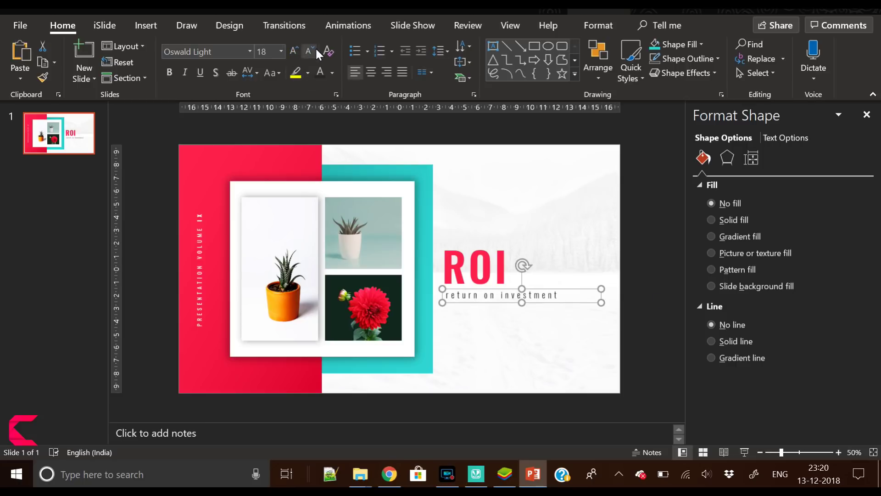
{"action": "left_click", "coordinate": [334, 72]}
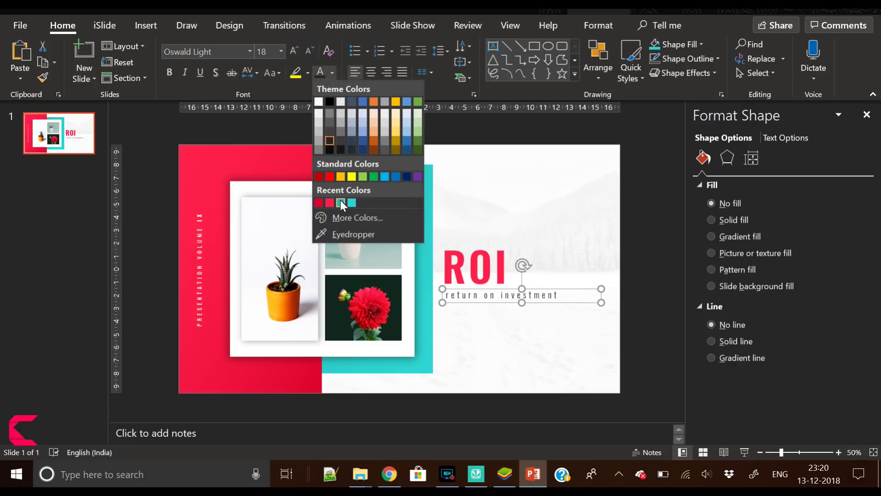
{"action": "left_click", "coordinate": [351, 202]}
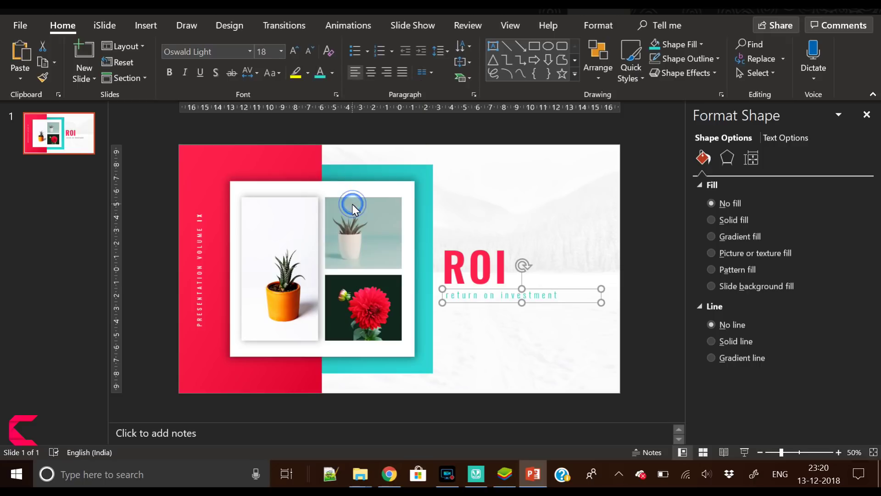
{"action": "left_click", "coordinate": [639, 309]}
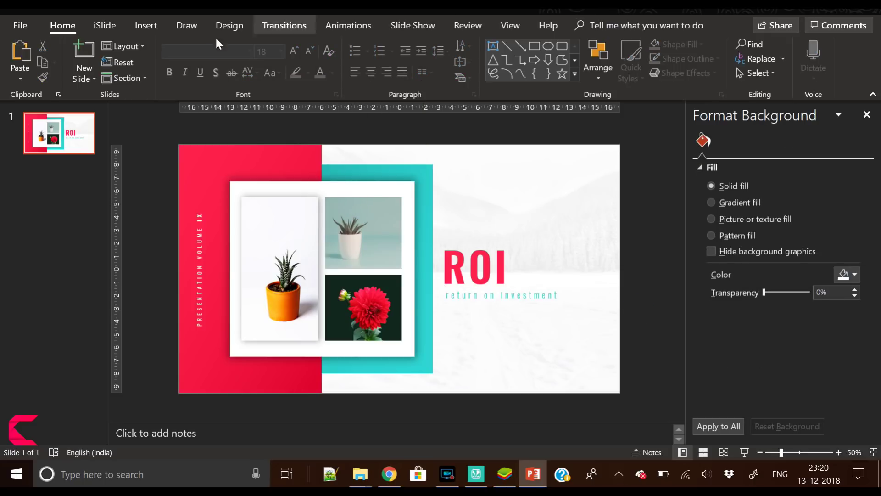
- Draw a text box below the subtitle and fill it with a =lorem(1) placeholder paragraph
{"action": "left_click", "coordinate": [151, 26]}
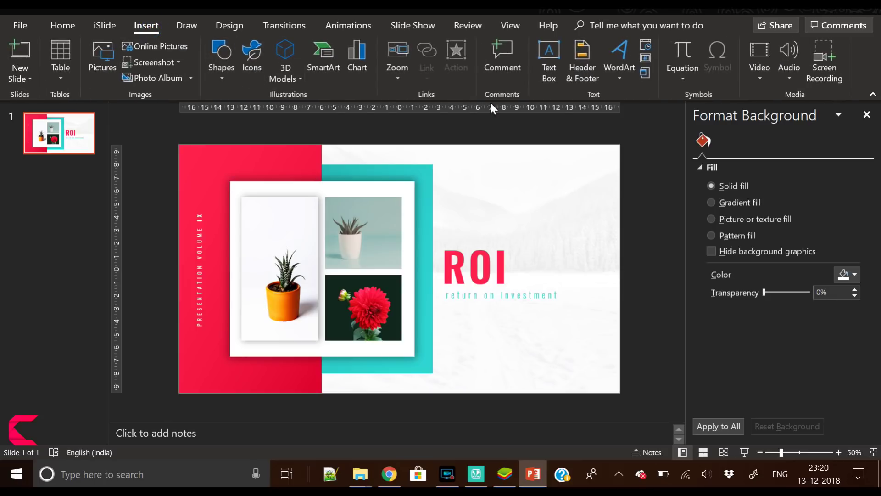
{"action": "left_click", "coordinate": [550, 57]}
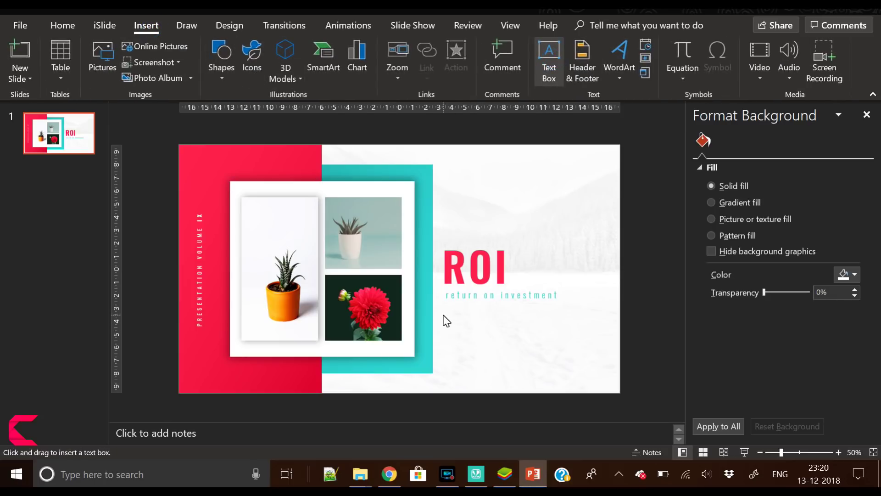
{"action": "left_click_drag", "start_coordinate": [448, 310], "coordinate": [587, 362]}
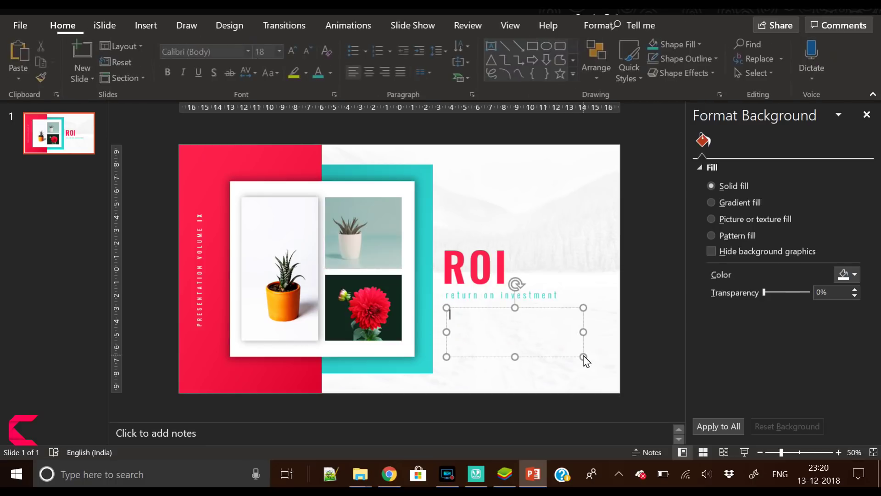
{"action": "type", "text": "=lorem(1("}
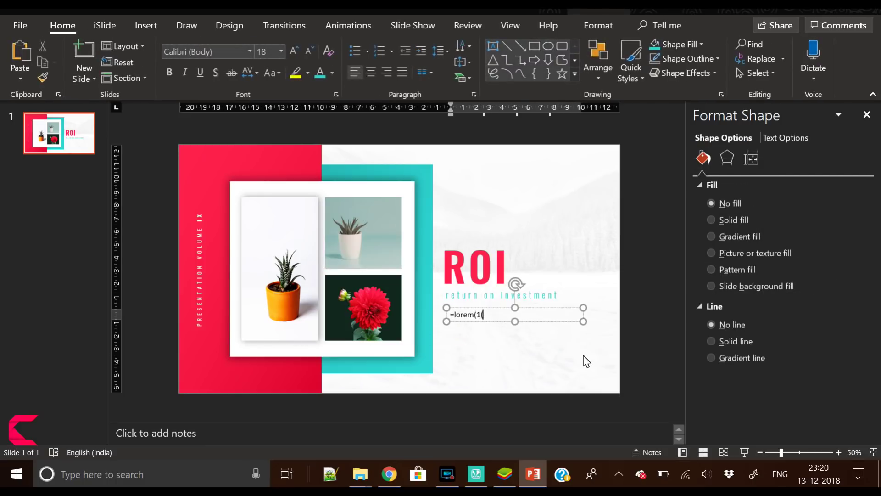
{"action": "key", "text": "BackSpace"}
{"action": "type", "text": ")"}
{"action": "key", "text": "Return"}
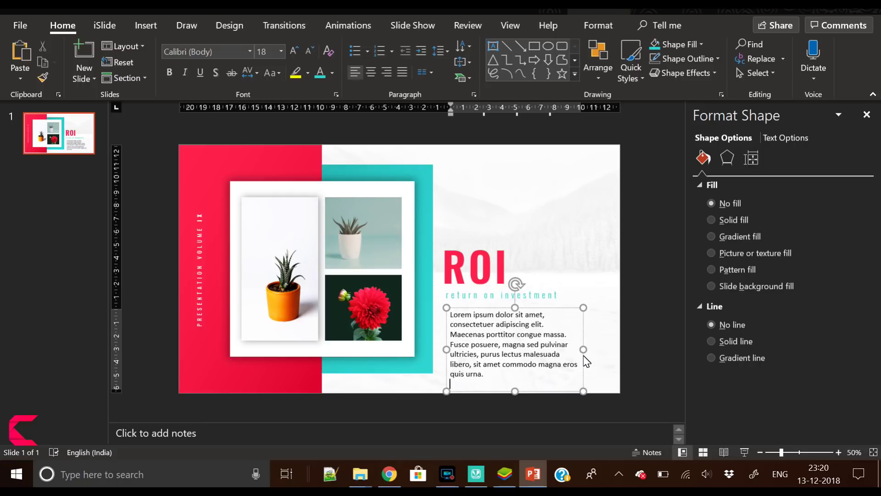
{"action": "key", "text": "BackSpace"}
- Set the paragraph to Oswald Light at 10.5 pt in a dark font colour
{"action": "key", "text": "ctrl+a"}
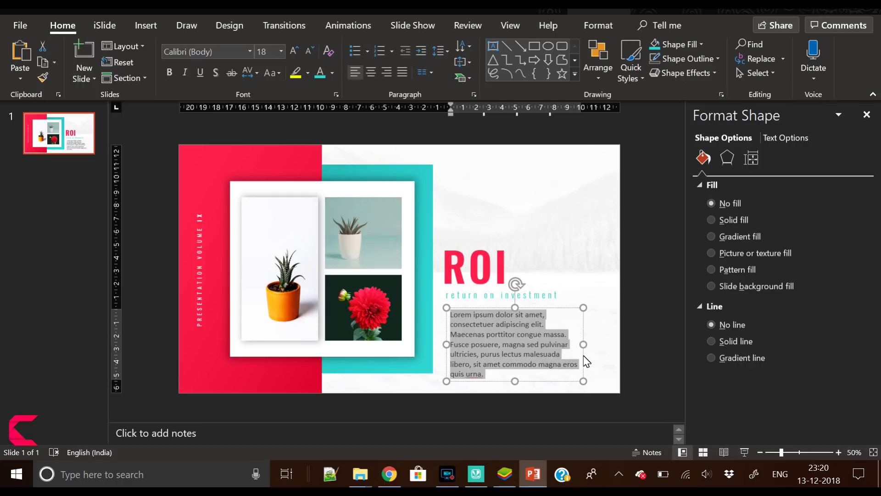
{"action": "left_click", "coordinate": [220, 55]}
{"action": "type", "text": "Oswald Light"}
{"action": "key", "text": "Return"}
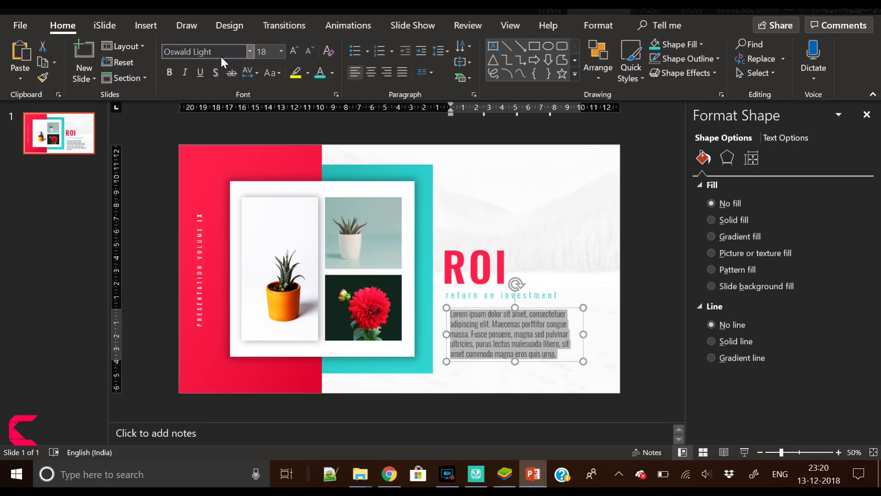
{"action": "left_click", "coordinate": [310, 50]}
{"action": "left_click", "coordinate": [310, 50]}
{"action": "left_click", "coordinate": [309, 51]}
{"action": "left_click", "coordinate": [309, 50]}
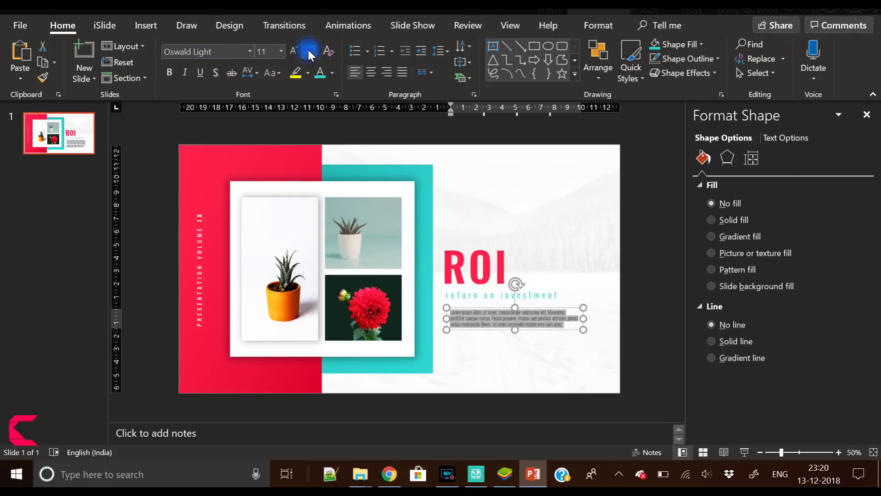
{"action": "left_click", "coordinate": [309, 51]}
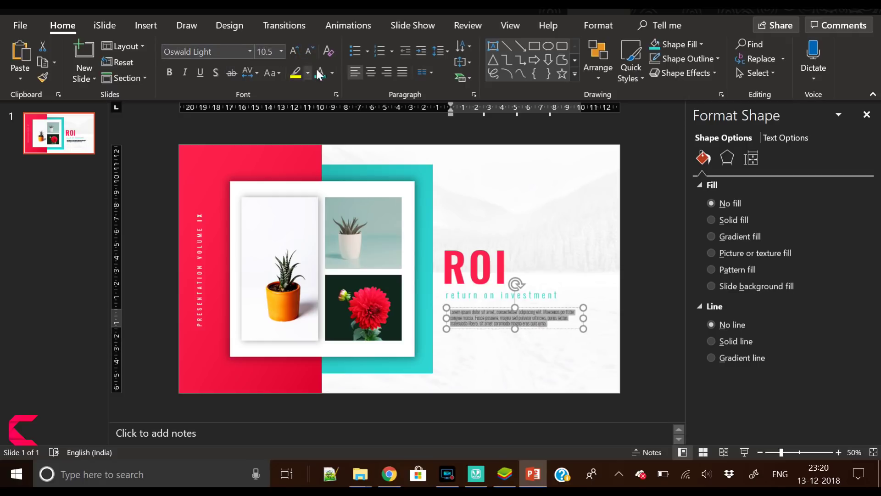
{"action": "left_click", "coordinate": [331, 72]}
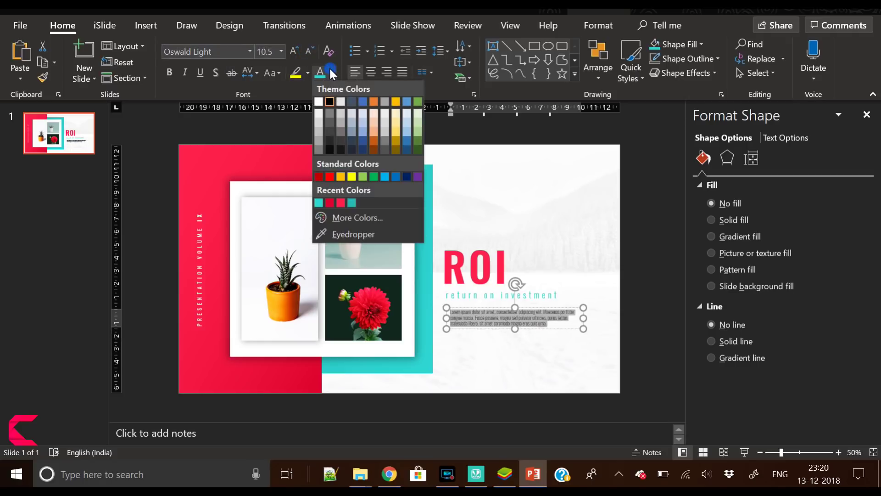
{"action": "left_click", "coordinate": [333, 142]}
{"action": "left_click", "coordinate": [224, 47]}
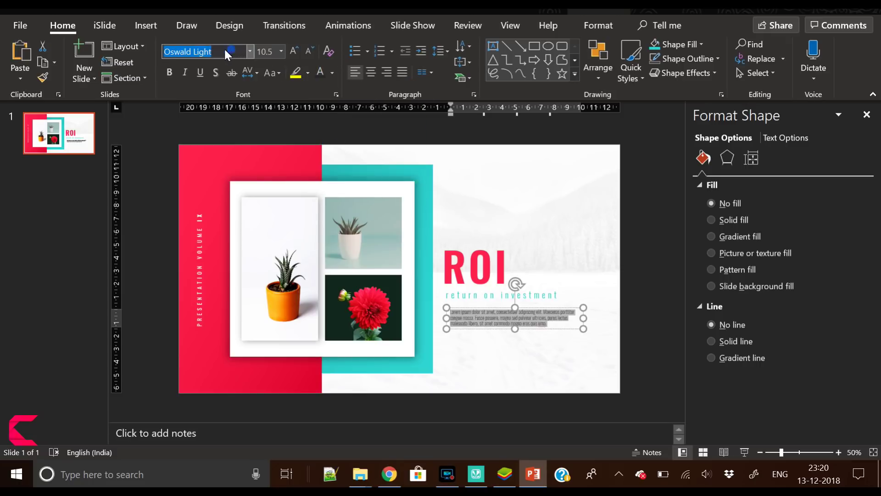
{"action": "left_click", "coordinate": [201, 52]}
- Apply Oswald ExtraLight at 10 pt with loose spacing and justified alignment to the paragraph
{"action": "key", "text": "Return"}
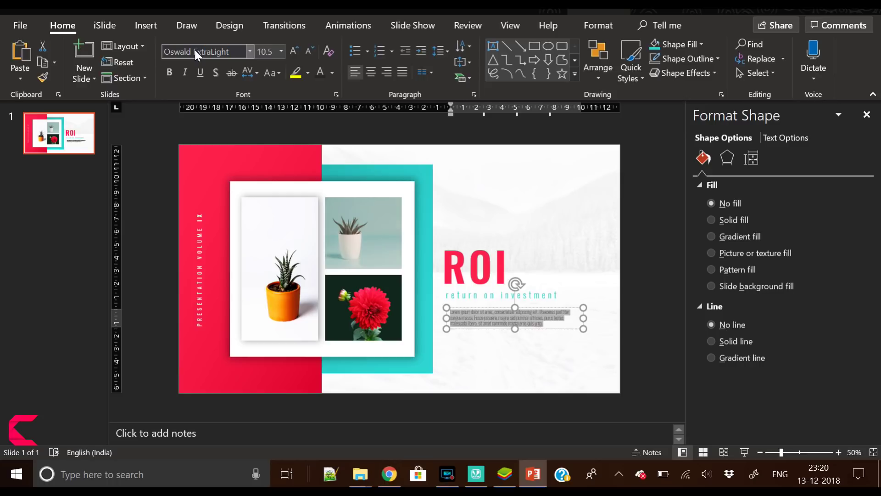
{"action": "left_click", "coordinate": [247, 73]}
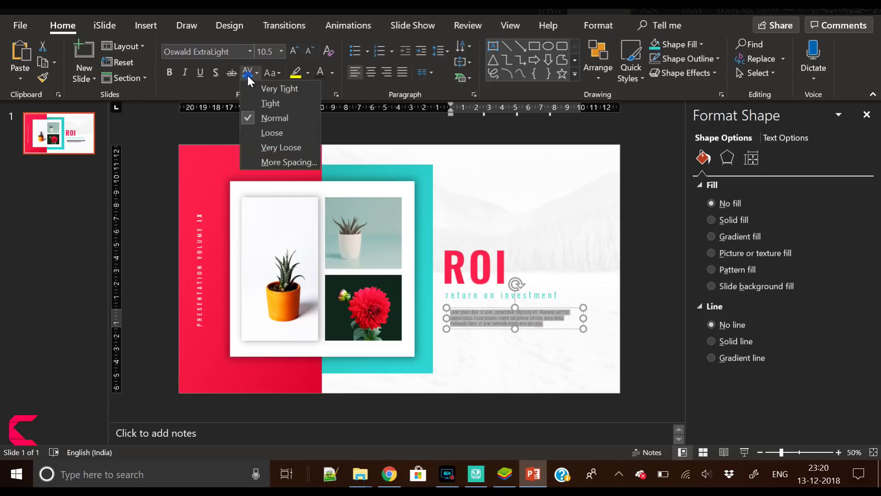
{"action": "left_click", "coordinate": [260, 133]}
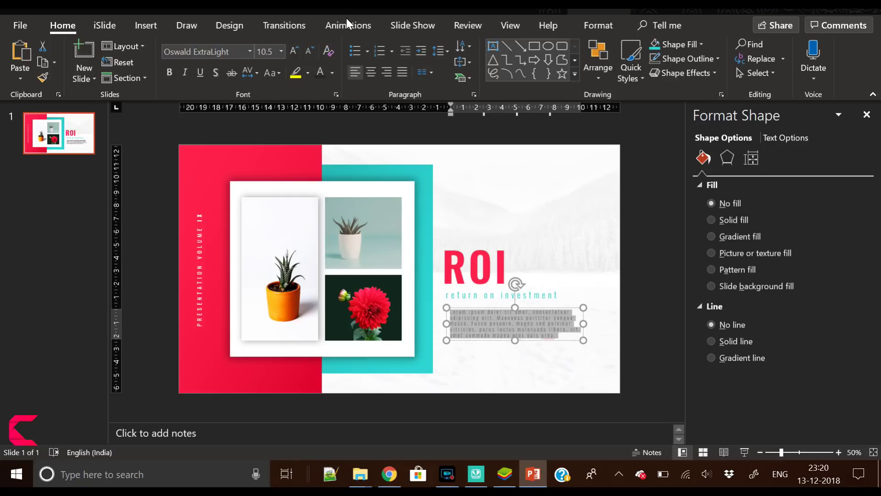
{"action": "left_click", "coordinate": [310, 47]}
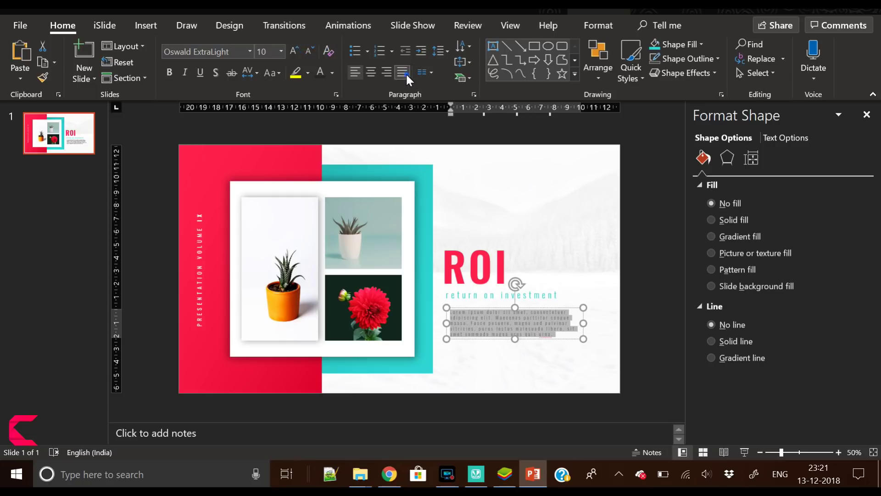
{"action": "left_click", "coordinate": [406, 73]}
{"action": "left_click_drag", "start_coordinate": [530, 308], "coordinate": [526, 305]}
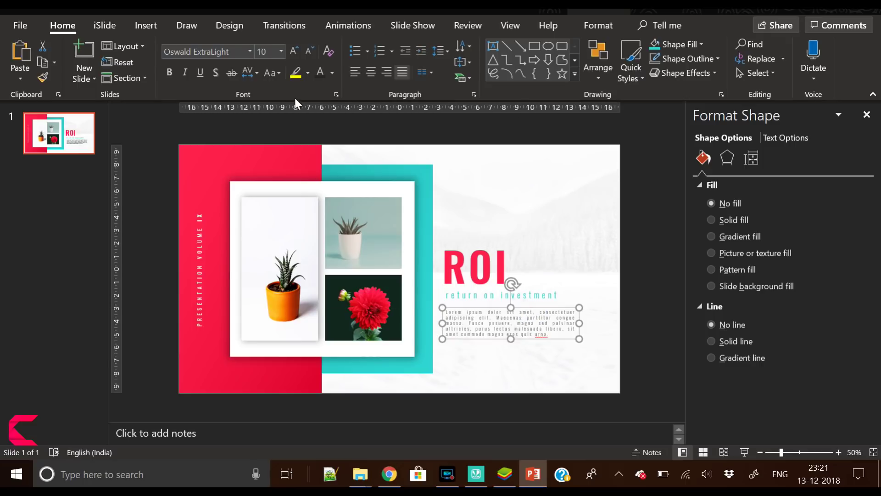
- Switch the paragraph to Open Sans in grey with normal character spacing
{"action": "left_click", "coordinate": [249, 76]}
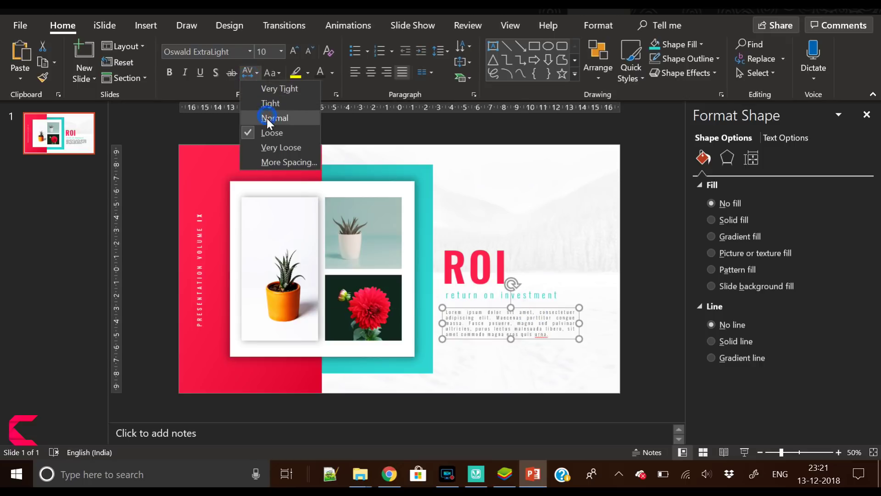
{"action": "left_click", "coordinate": [266, 117]}
{"action": "left_click", "coordinate": [219, 55]}
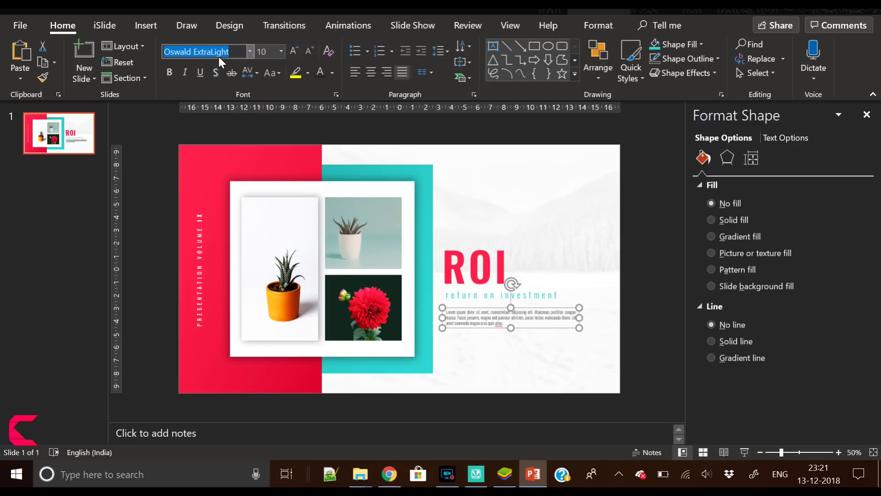
{"action": "type", "text": "Open Sans"}
{"action": "key", "text": "Return"}
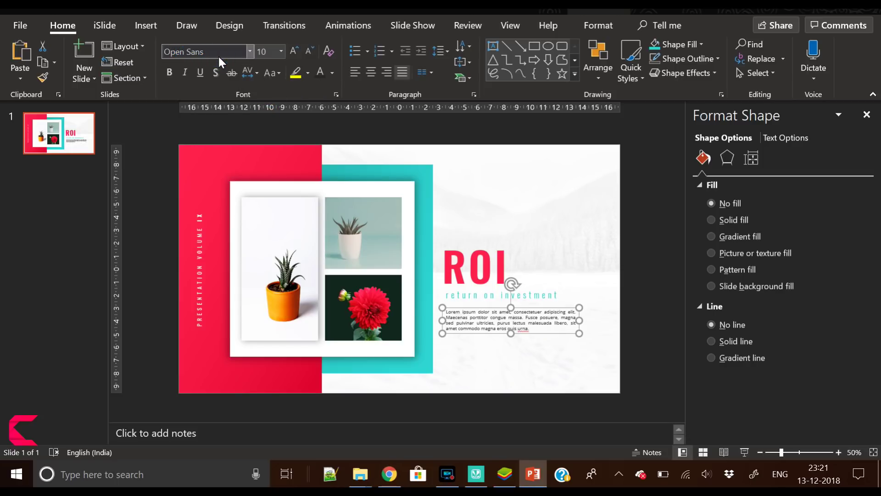
{"action": "left_click", "coordinate": [331, 73]}
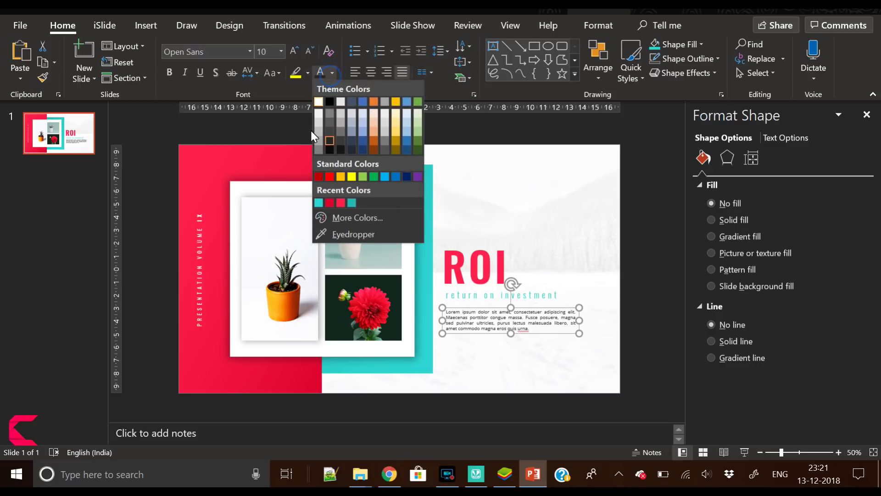
{"action": "left_click", "coordinate": [330, 123]}
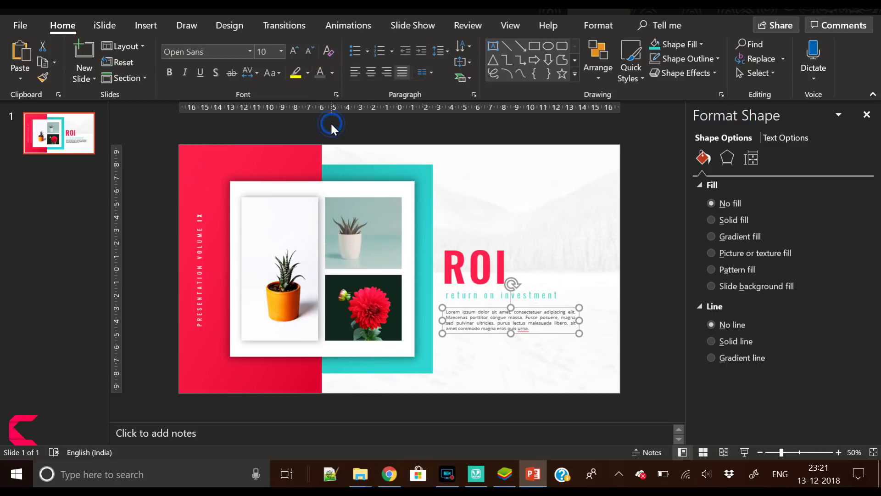
{"action": "left_click", "coordinate": [331, 73]}
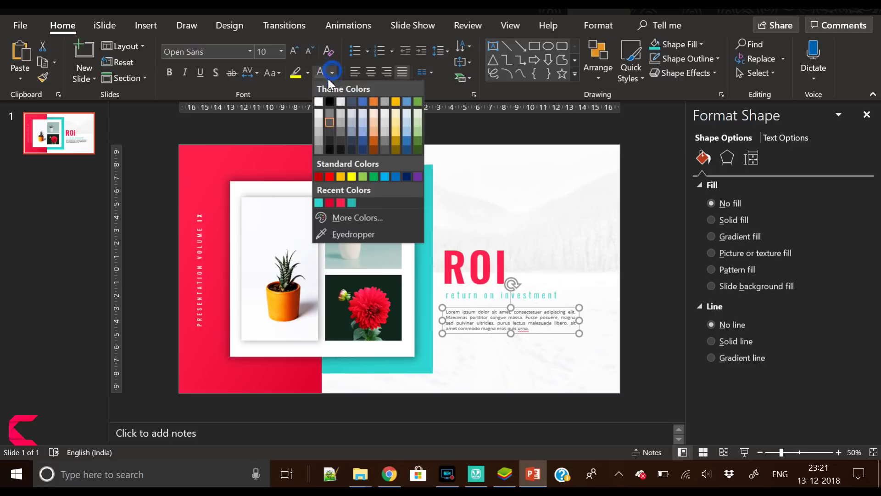
{"action": "left_click", "coordinate": [318, 148]}
- Make the paragraph 9 pt Open Sans Light and narrow its box so the text rewraps
{"action": "left_click", "coordinate": [231, 54]}
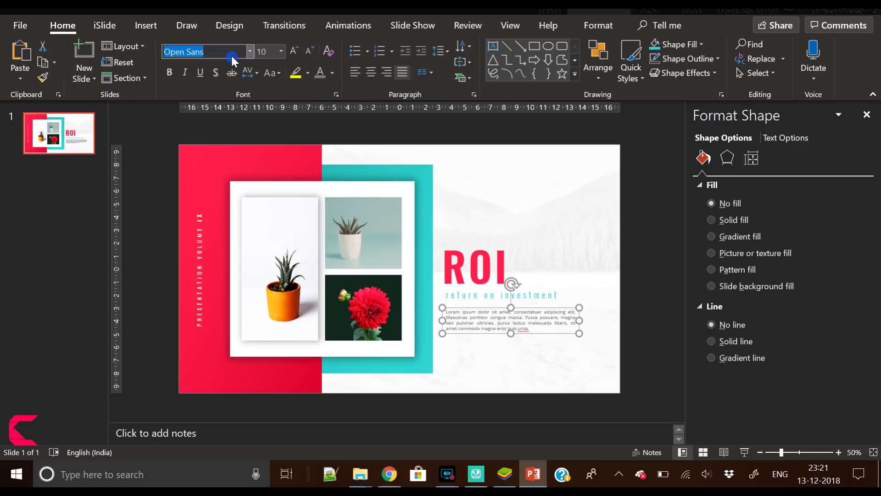
{"action": "left_click", "coordinate": [231, 53]}
{"action": "type", "text": "Light"}
{"action": "key", "text": "Return"}
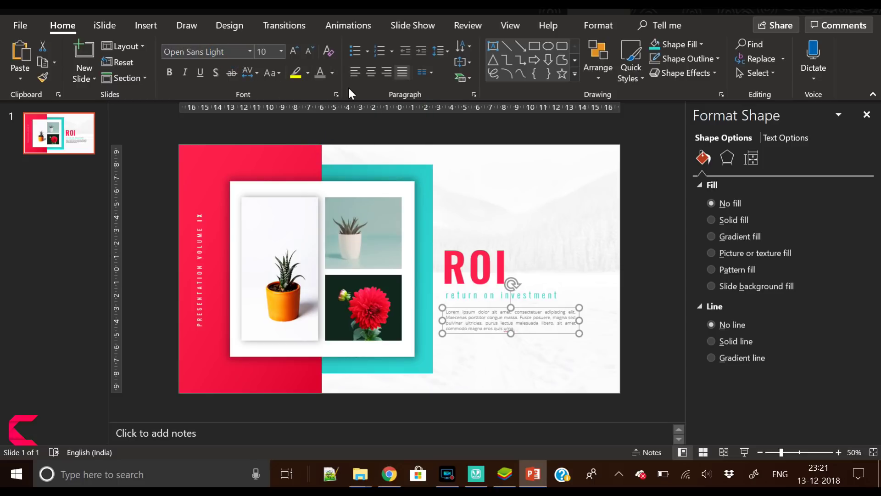
{"action": "left_click", "coordinate": [309, 52]}
{"action": "left_click", "coordinate": [309, 51]}
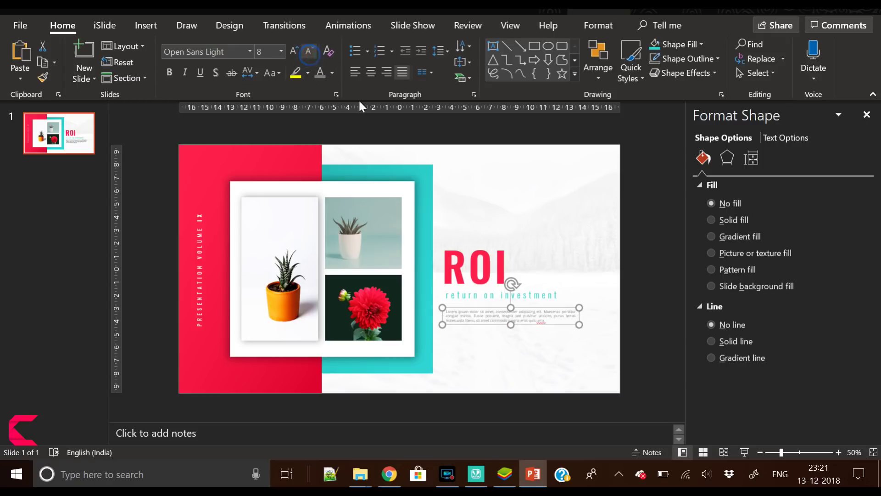
{"action": "left_click", "coordinate": [294, 52]}
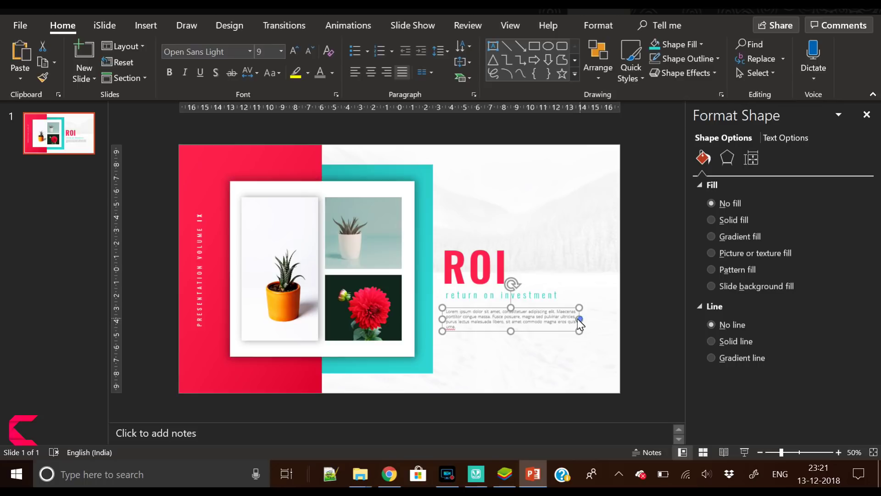
{"action": "left_click_drag", "start_coordinate": [579, 319], "coordinate": [509, 328]}
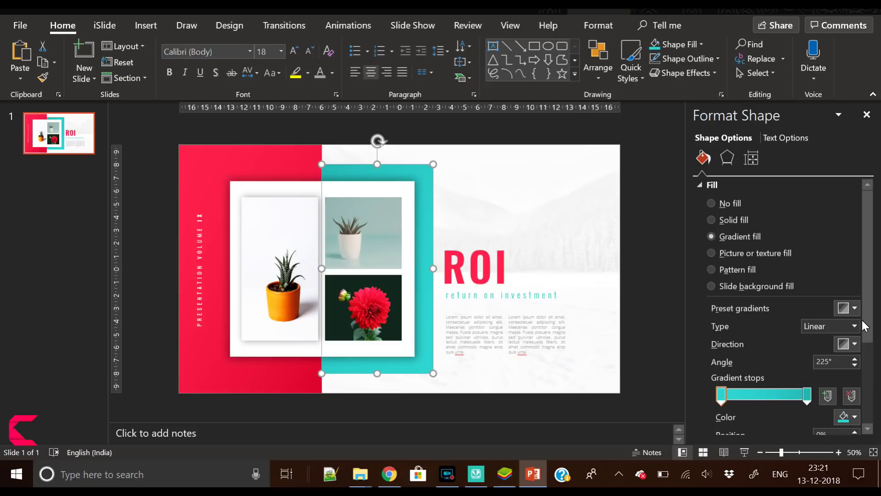
{"action": "scroll", "coordinate": [782, 383], "scroll_direction": "down", "scroll_amount": 3}
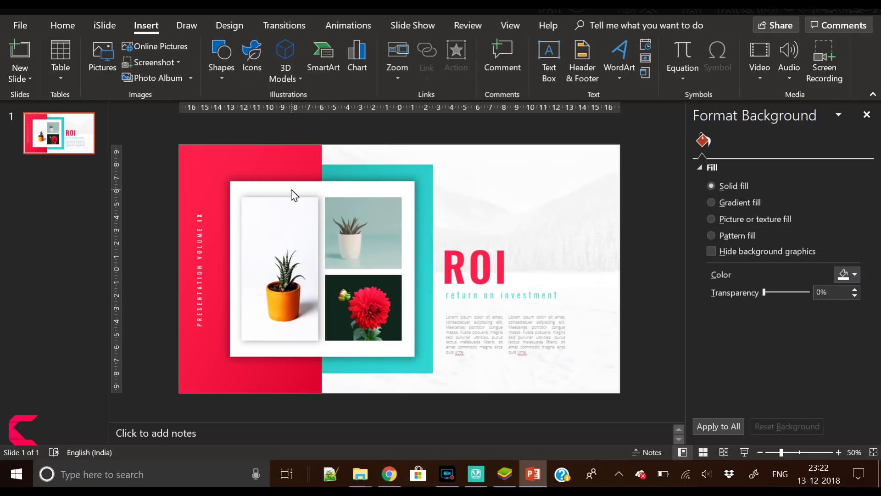
- Stretch the white picture frame to the slide top and extend the teal rectangle to the bottom edge
{"action": "left_click", "coordinate": [296, 195]}
{"action": "left_click_drag", "start_coordinate": [323, 180], "coordinate": [324, 148]}
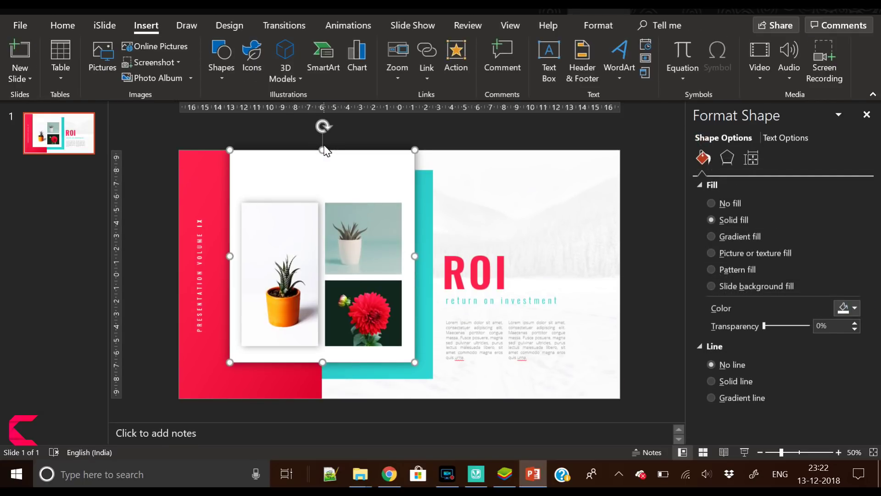
{"action": "left_click", "coordinate": [374, 377]}
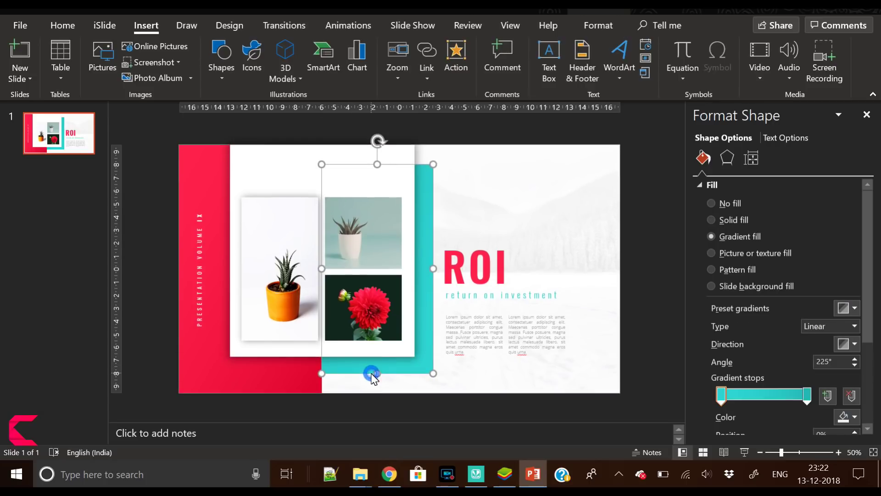
{"action": "left_click_drag", "start_coordinate": [377, 374], "coordinate": [376, 394]}
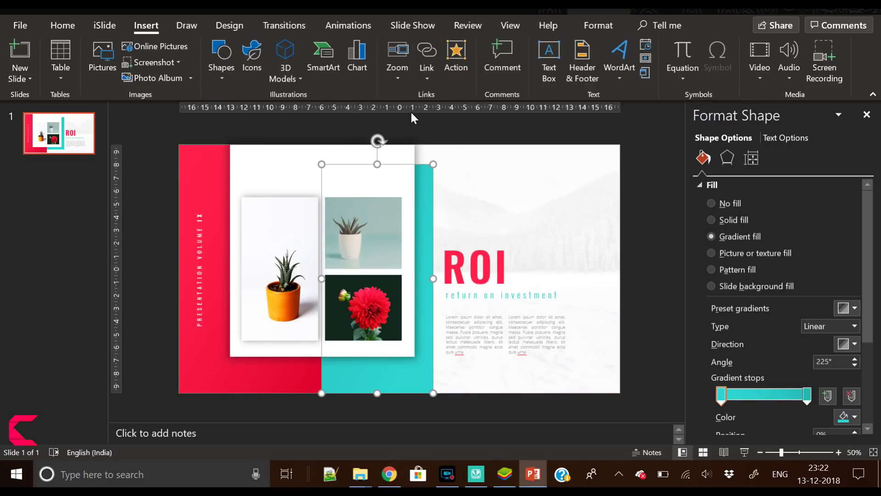
{"action": "left_click_drag", "start_coordinate": [377, 164], "coordinate": [377, 213]}
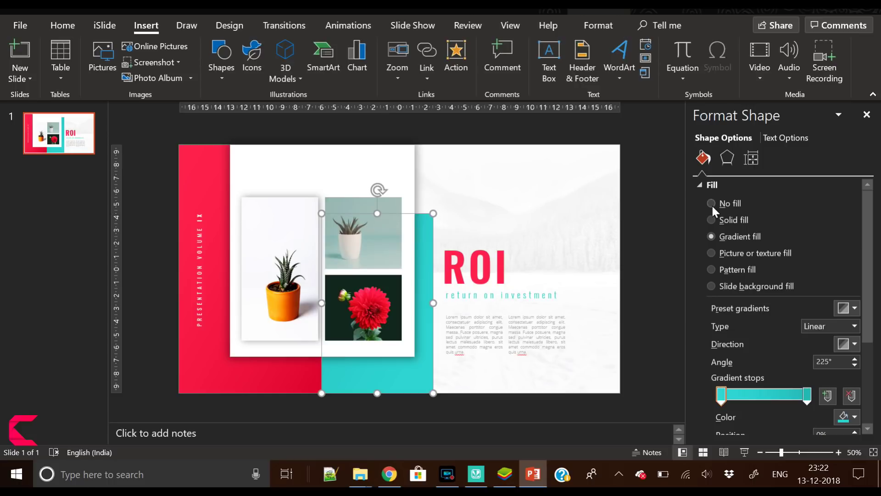
{"action": "left_click", "coordinate": [641, 213]}
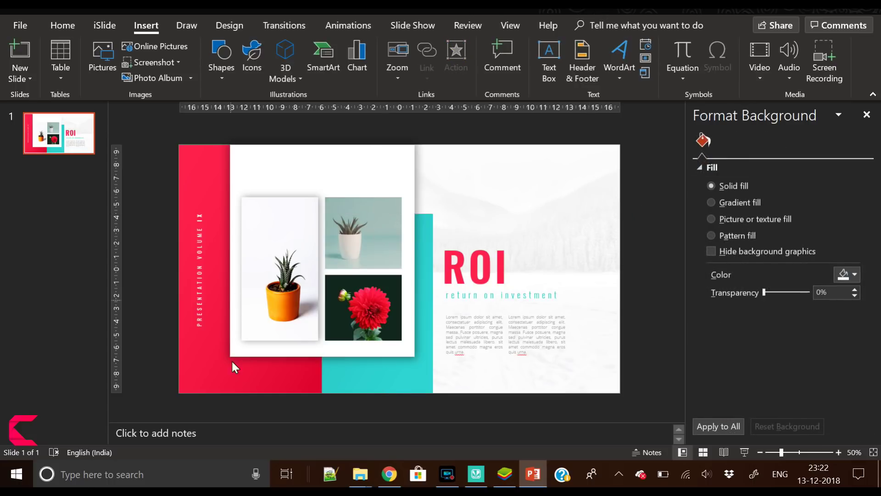
- Shorten the red bar from the bottom and widen the teal rectangle to the left
{"action": "left_click", "coordinate": [247, 384]}
{"action": "left_click_drag", "start_coordinate": [250, 397], "coordinate": [247, 340]}
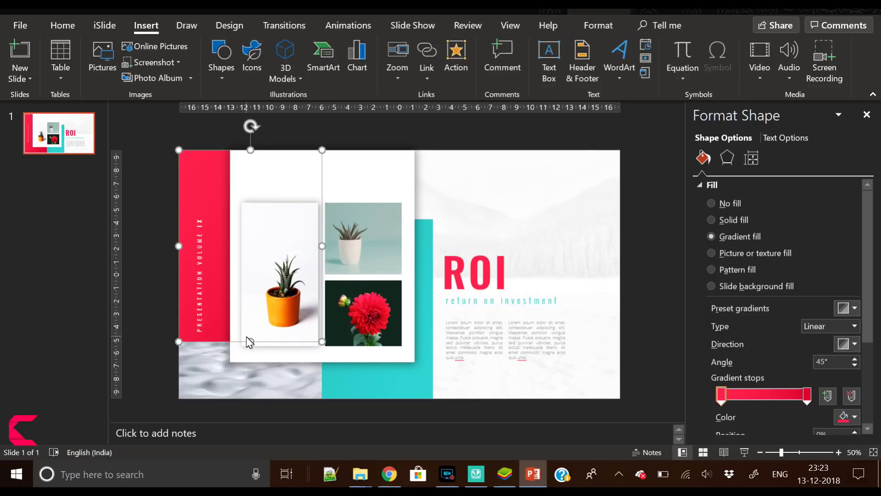
{"action": "left_click", "coordinate": [156, 301]}
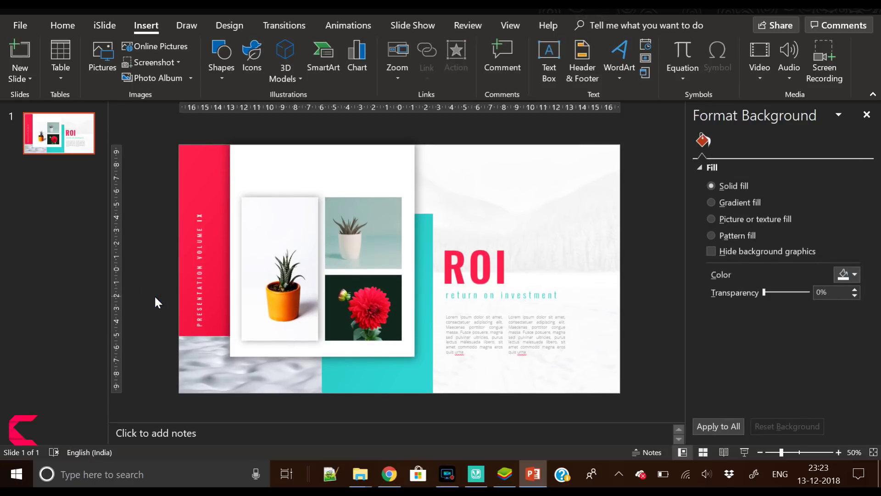
{"action": "left_click", "coordinate": [312, 235]}
{"action": "left_click_drag", "start_coordinate": [278, 198], "coordinate": [283, 177]}
{"action": "key", "text": "ctrl+z"}
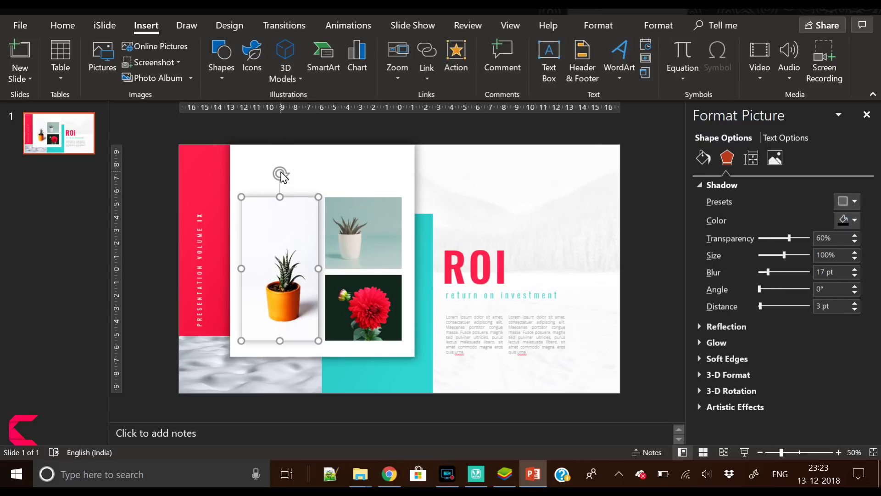
{"action": "left_click", "coordinate": [625, 228]}
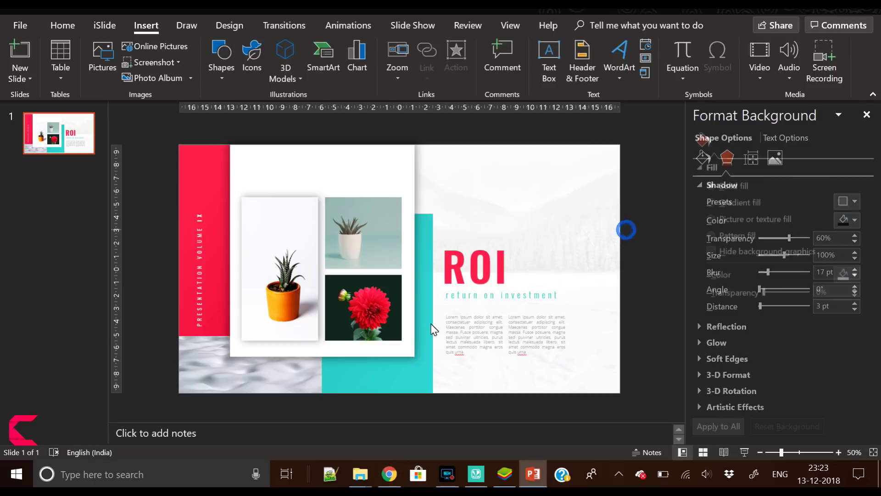
{"action": "left_click", "coordinate": [403, 371]}
{"action": "left_click_drag", "start_coordinate": [322, 303], "coordinate": [294, 304]}
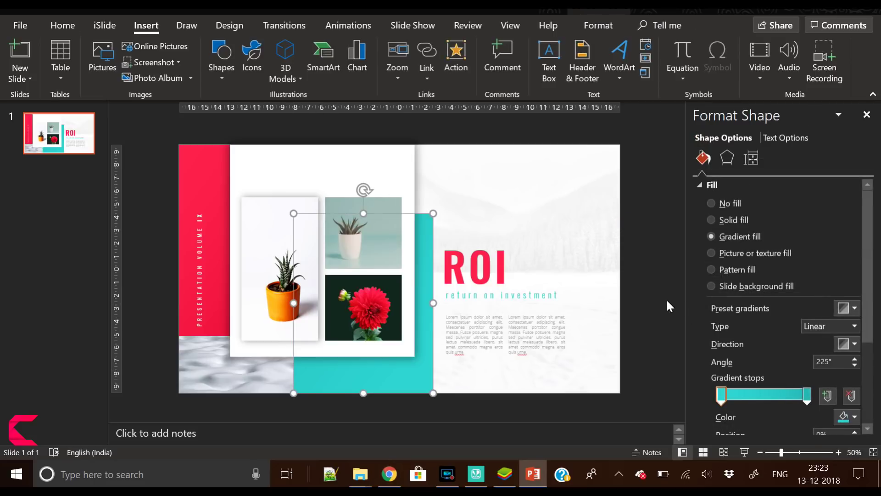
{"action": "left_click", "coordinate": [653, 308]}
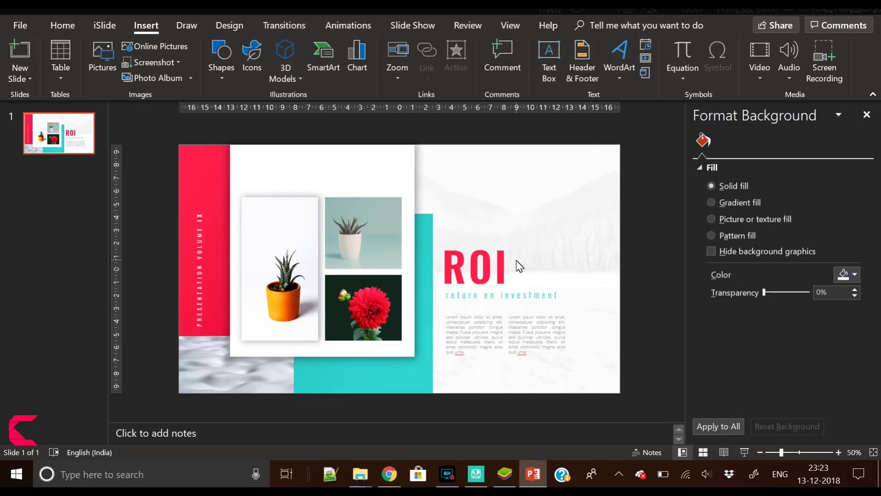
- Lower the white text panel's top edge to reveal the mountains above ROI
{"action": "left_click", "coordinate": [348, 284]}
{"action": "left_click", "coordinate": [201, 271]}
{"action": "left_click_drag", "start_coordinate": [472, 156], "coordinate": [470, 214]}
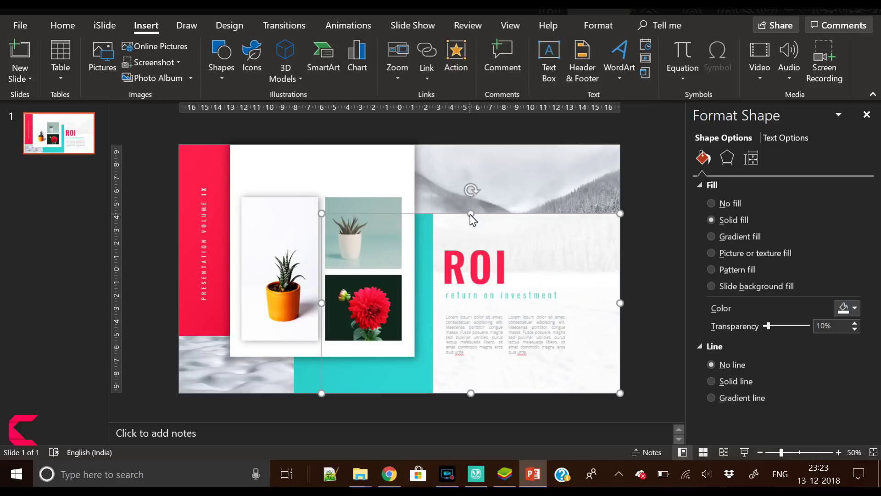
{"action": "left_click", "coordinate": [643, 277]}
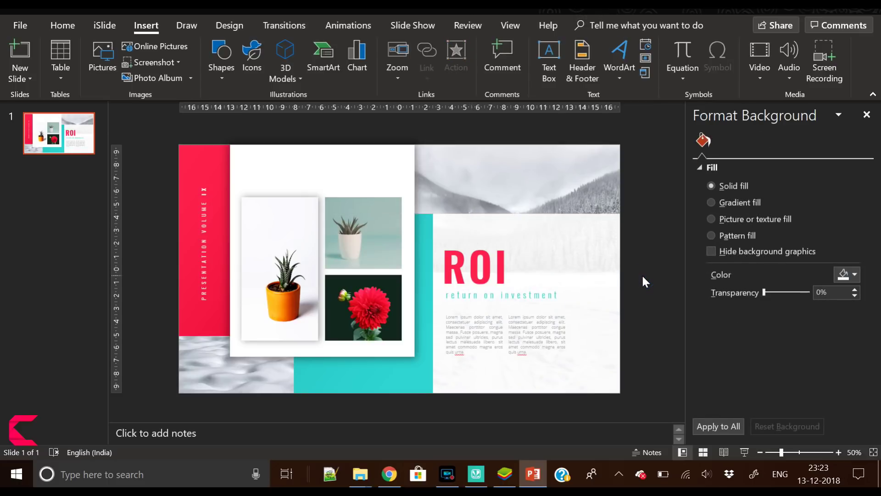
{"action": "left_click", "coordinate": [535, 217]}
{"action": "left_click_drag", "start_coordinate": [473, 212], "coordinate": [472, 242]}
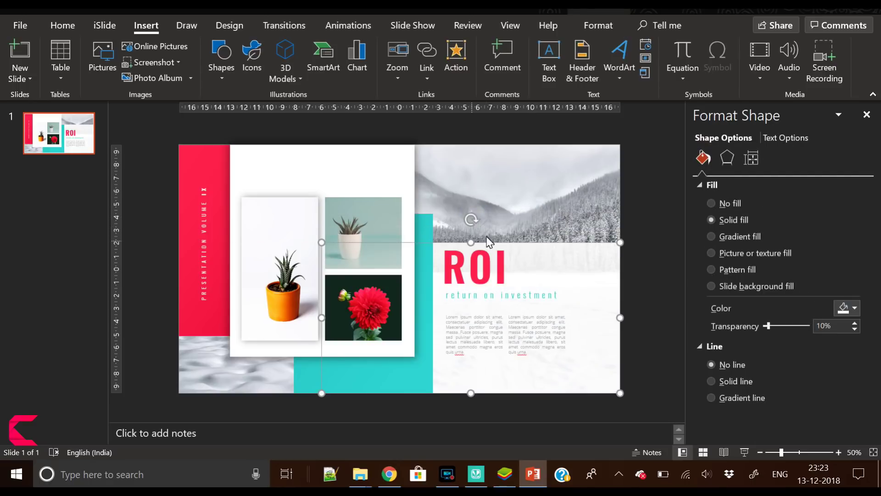
{"action": "left_click", "coordinate": [658, 258]}
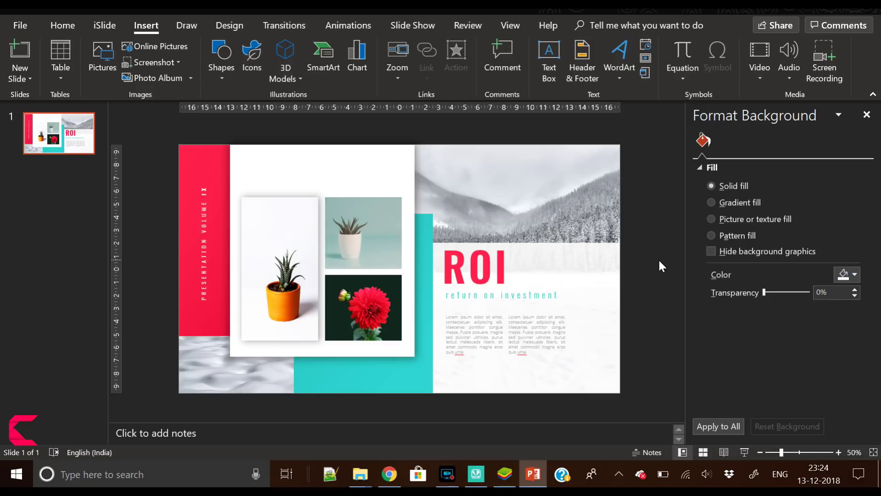
- Raise the white panel's bottom edge so snow shows beneath it
{"action": "left_click", "coordinate": [522, 294]}
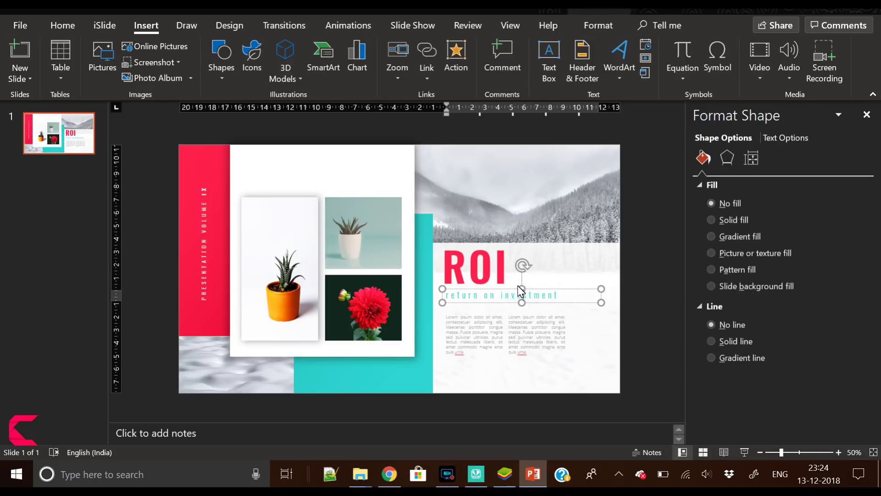
{"action": "left_click", "coordinate": [567, 242]}
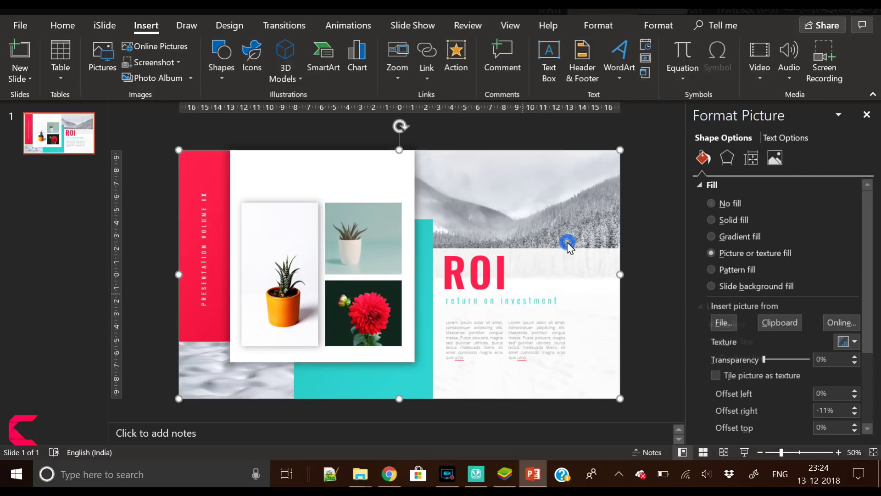
{"action": "left_click", "coordinate": [627, 320]}
{"action": "left_click", "coordinate": [511, 390]}
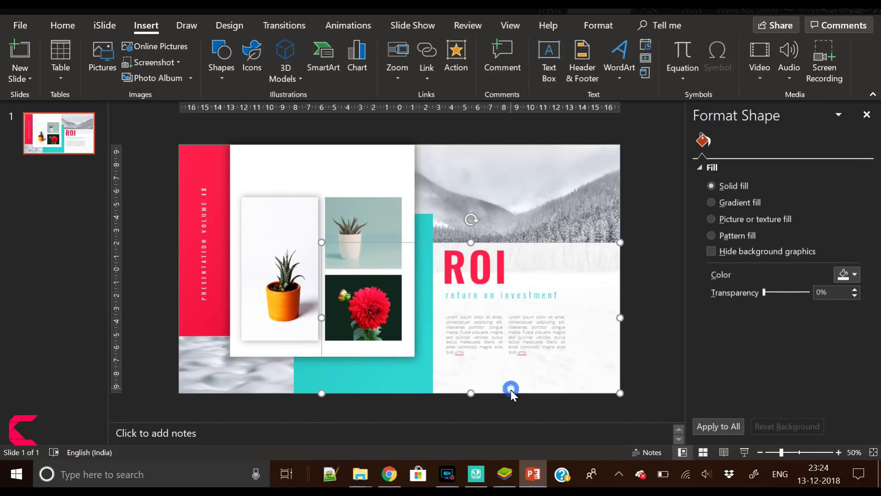
{"action": "left_click_drag", "start_coordinate": [471, 393], "coordinate": [471, 374]}
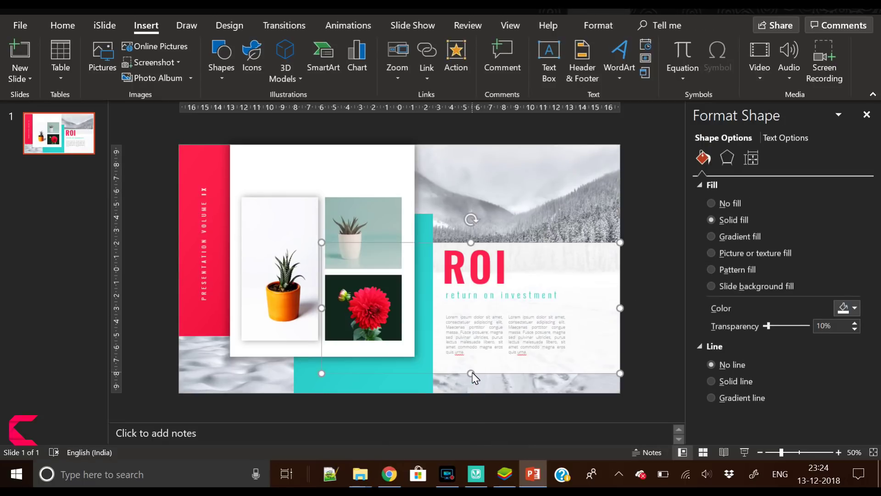
{"action": "left_click", "coordinate": [646, 364]}
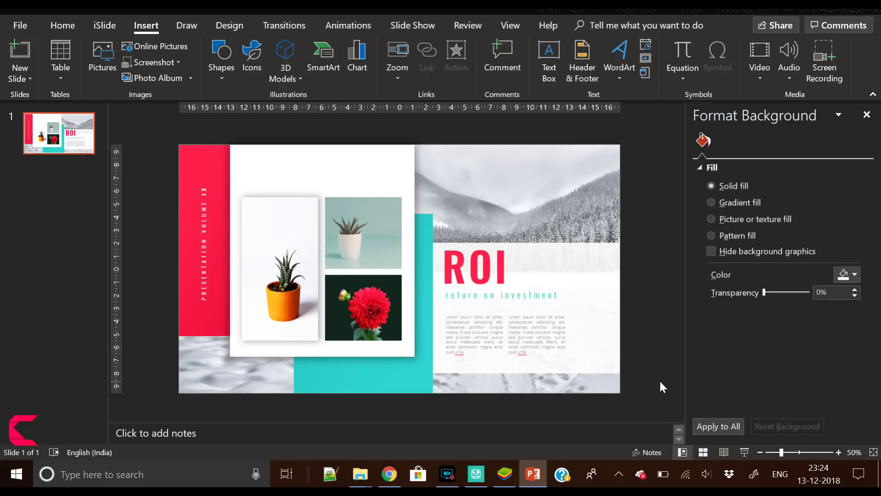
- Select the ROI title, subtitle and body text together and nudge them into place
{"action": "left_click_drag", "start_coordinate": [660, 382], "coordinate": [430, 223]}
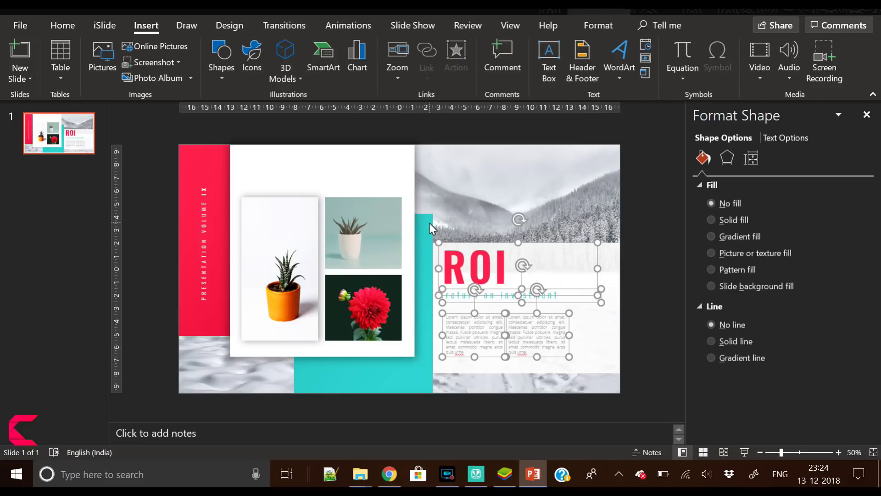
{"action": "key", "text": "Down"}
{"action": "key", "text": "Down"}
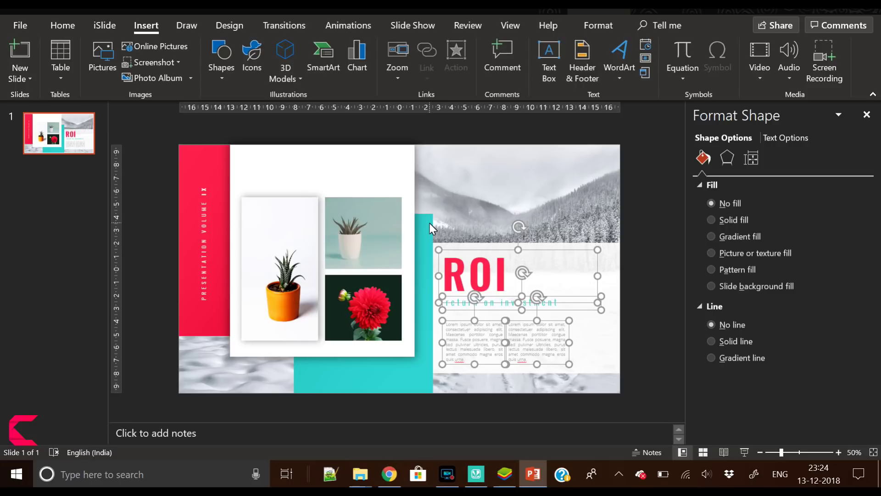
{"action": "key", "text": "Up"}
{"action": "key", "text": "Up"}
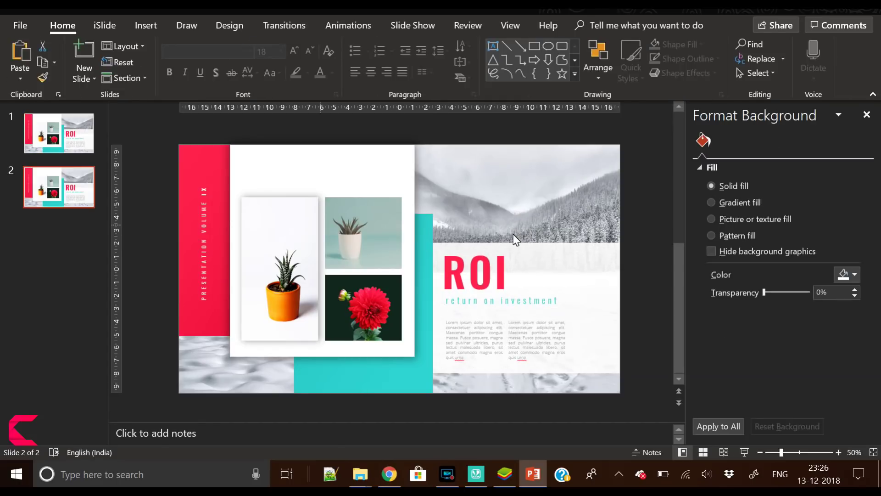
{"action": "left_click", "coordinate": [321, 229]}
- Give every object on the slide a Fly In entrance animation
{"action": "key", "text": "ctrl+a"}
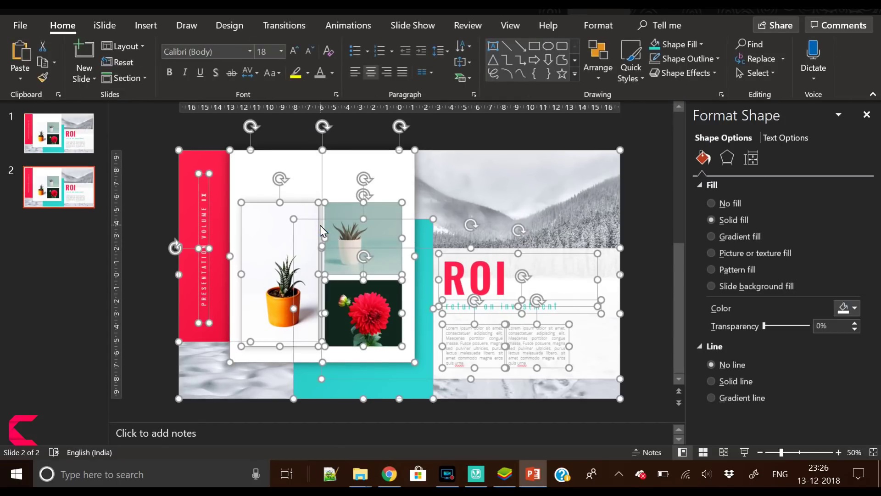
{"action": "left_click", "coordinate": [360, 26]}
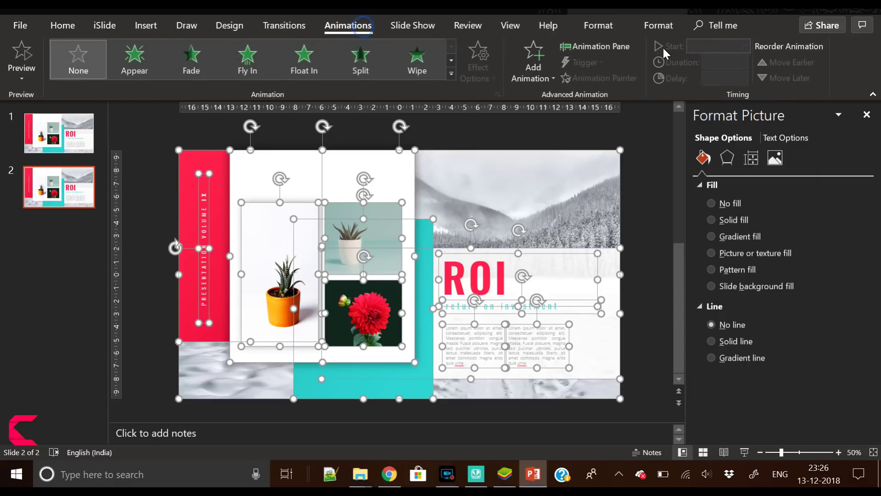
{"action": "left_click", "coordinate": [597, 45]}
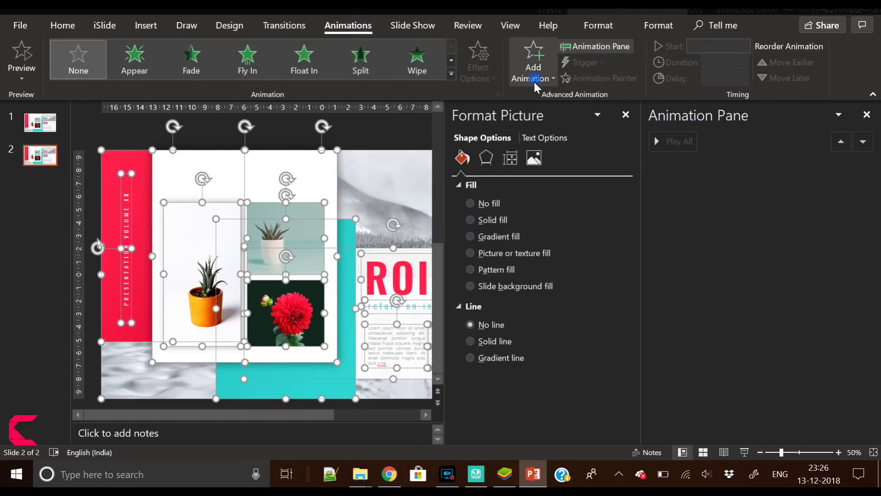
{"action": "left_click", "coordinate": [534, 80]}
{"action": "left_click", "coordinate": [647, 120]}
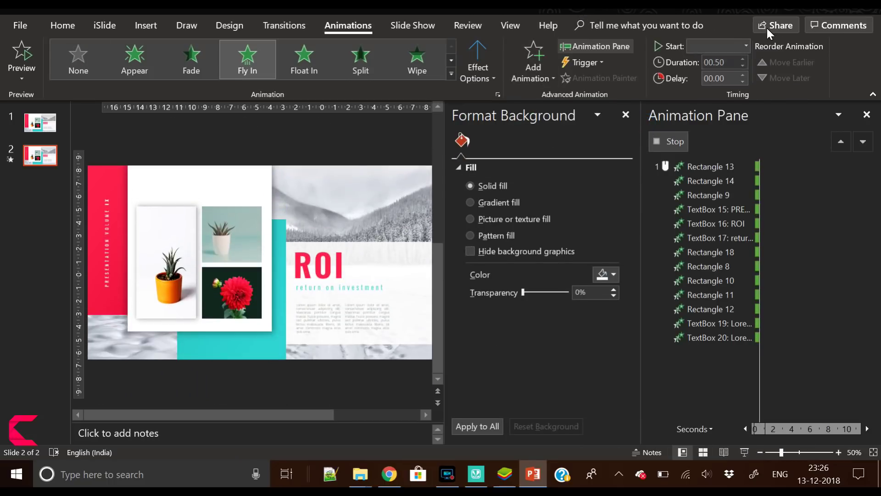
- Make all effects start With Previous after a 0.50 s delay
{"action": "left_click", "coordinate": [742, 41]}
{"action": "left_click", "coordinate": [718, 75]}
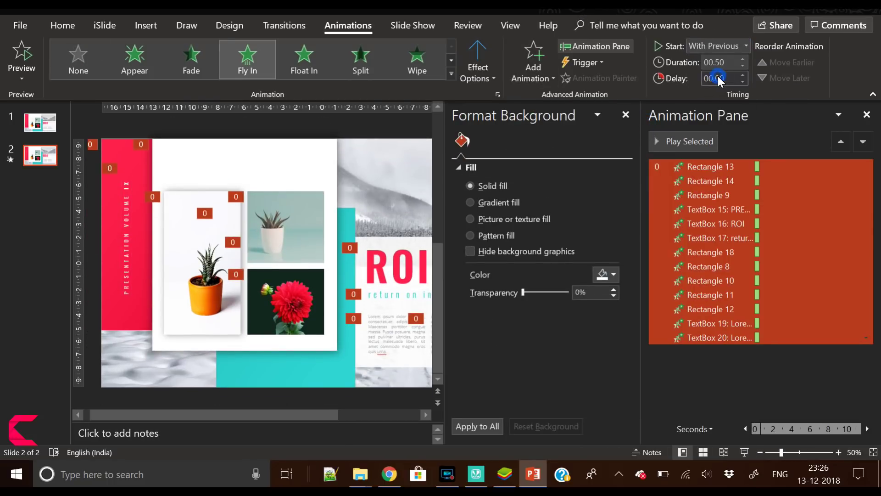
{"action": "left_click", "coordinate": [745, 75]}
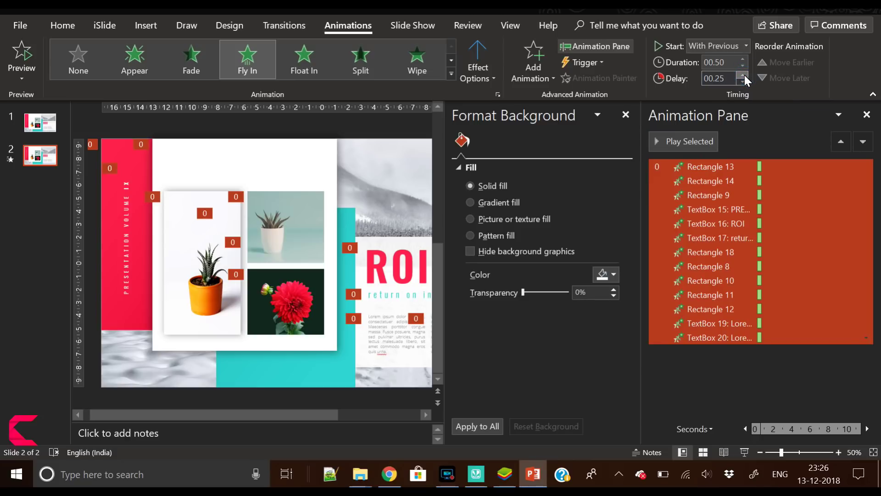
{"action": "left_click", "coordinate": [745, 76]}
- Set a 0.5 s smooth end on the fly-in and lengthen the duration to 01.25
{"action": "right_click", "coordinate": [724, 197]}
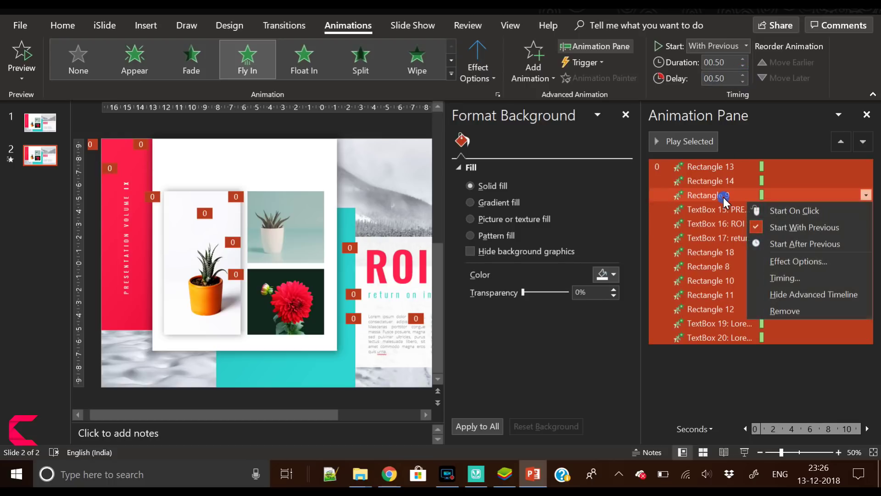
{"action": "left_click", "coordinate": [790, 265]}
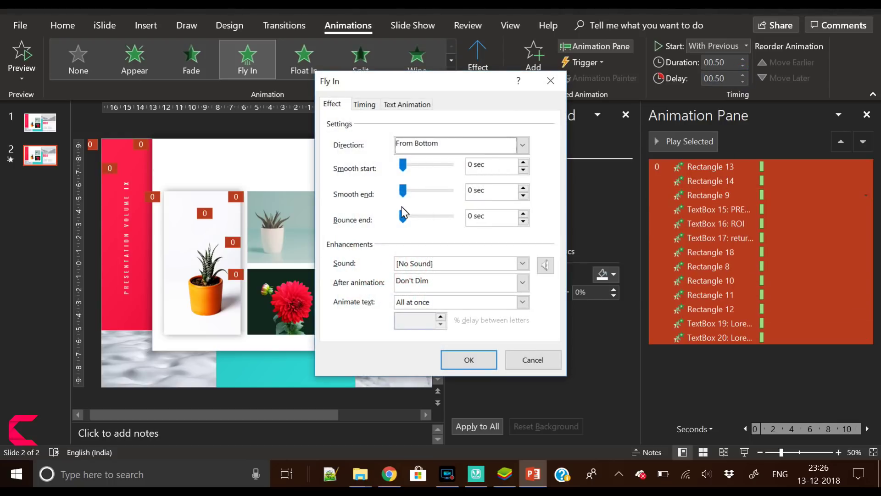
{"action": "left_click_drag", "start_coordinate": [403, 190], "coordinate": [450, 190]}
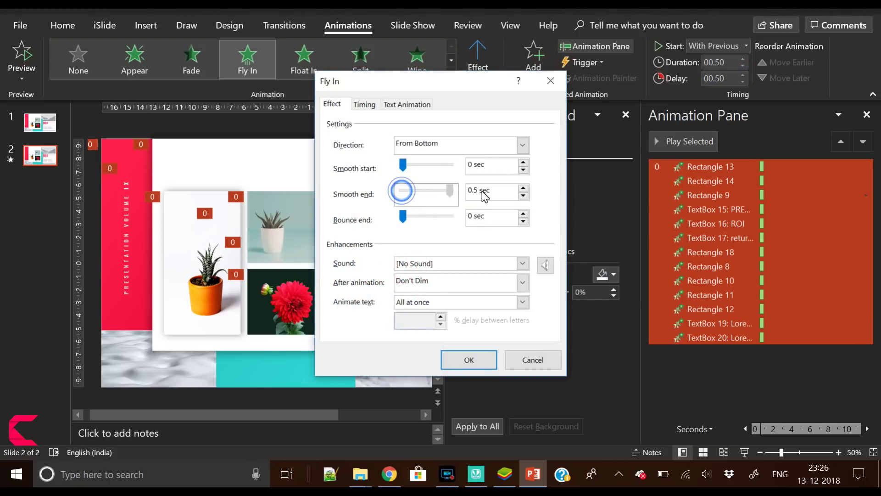
{"action": "left_click", "coordinate": [469, 360]}
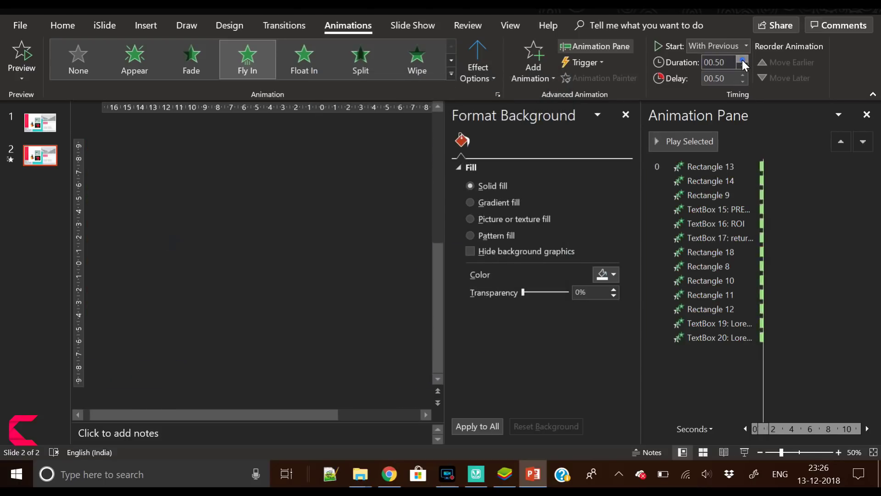
{"action": "left_click", "coordinate": [742, 60]}
{"action": "left_click", "coordinate": [743, 60]}
{"action": "left_click", "coordinate": [743, 59]}
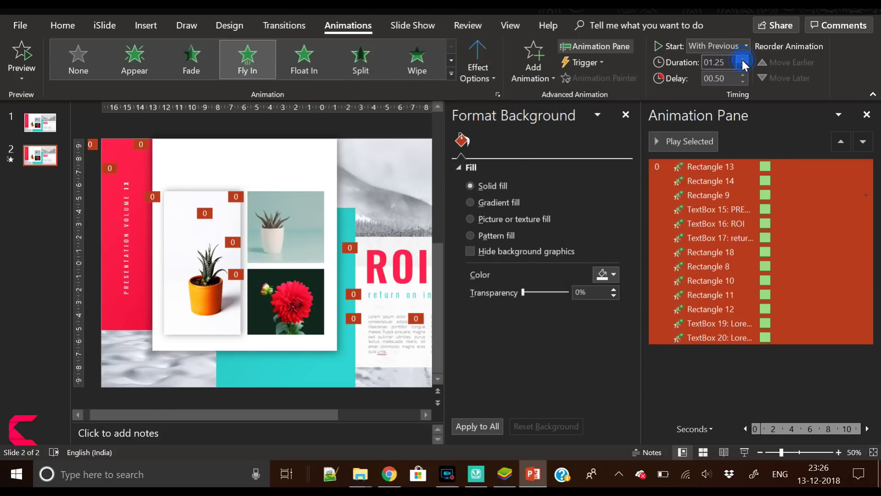
- Select the animations from Rectangle 9 through TextBox 20 and set their delay to 00.75
{"action": "left_click", "coordinate": [733, 371]}
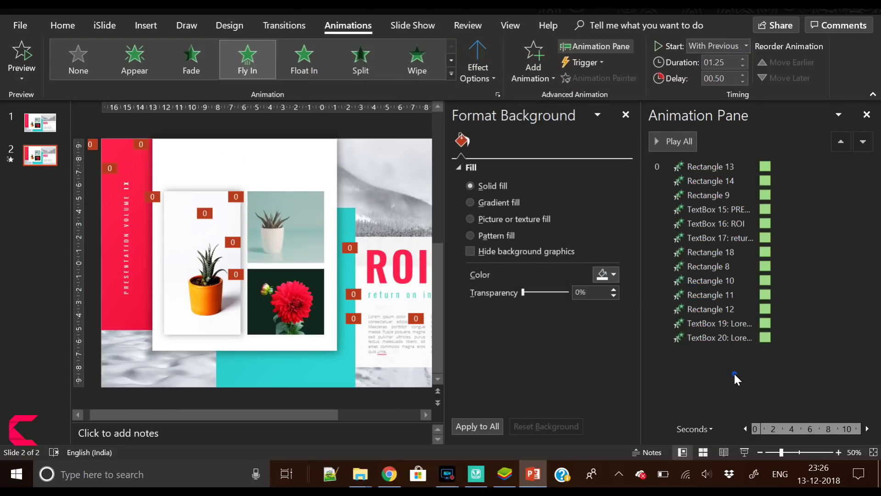
{"action": "left_click", "coordinate": [721, 189]}
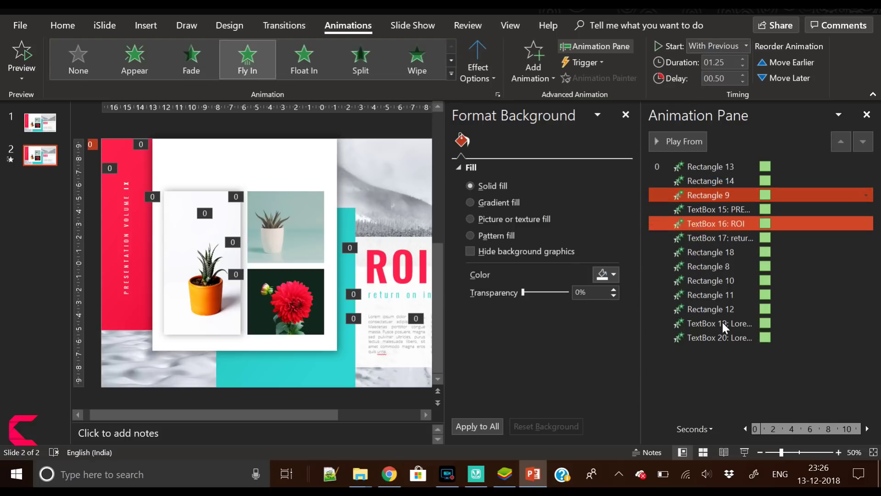
{"action": "left_click", "coordinate": [721, 339], "text": "shift"}
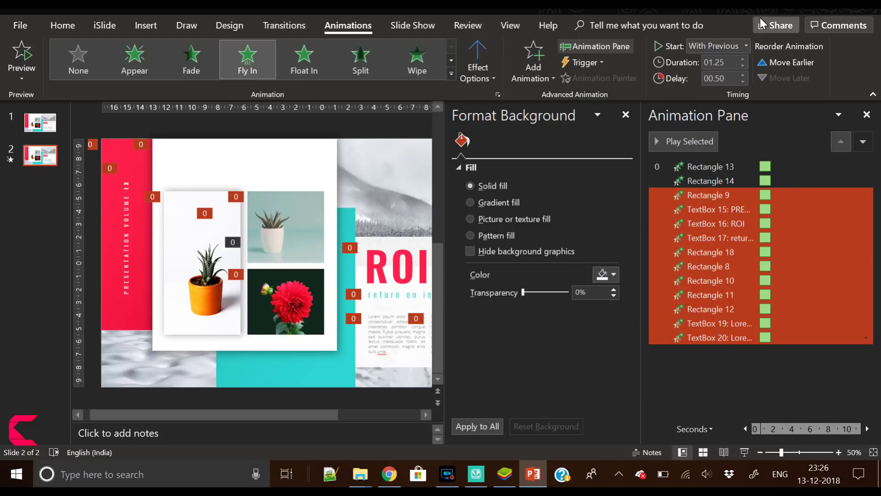
{"action": "left_click", "coordinate": [745, 76]}
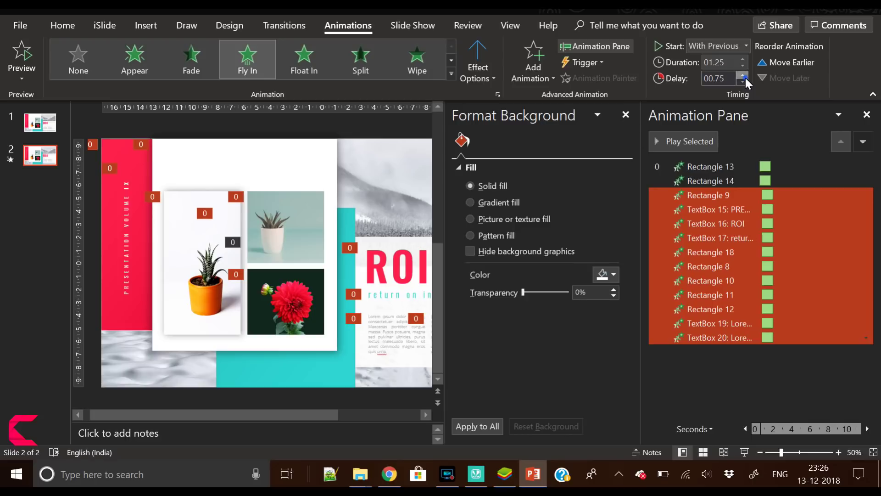
- Raise delays to 01.00 from TextBox 16 onward, then 01.25 from Rectangle 18 onward
{"action": "left_click", "coordinate": [736, 200], "text": "ctrl"}
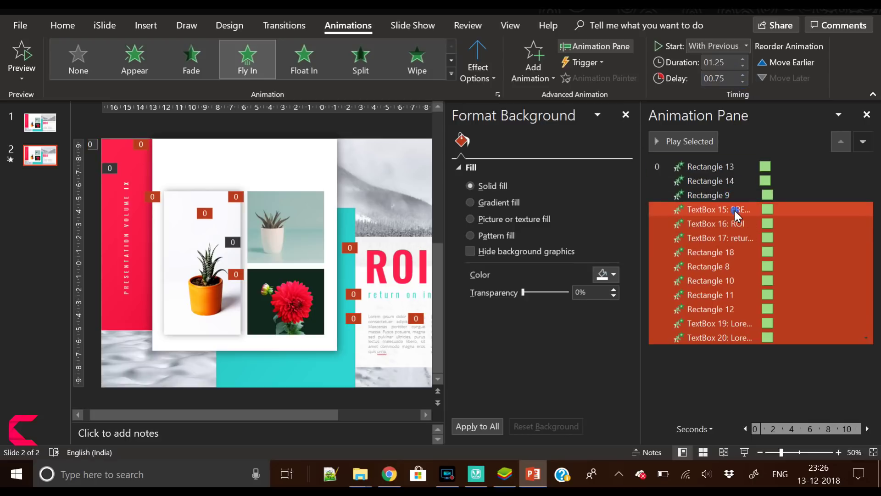
{"action": "left_click", "coordinate": [734, 210], "text": "ctrl"}
{"action": "left_click", "coordinate": [743, 75]}
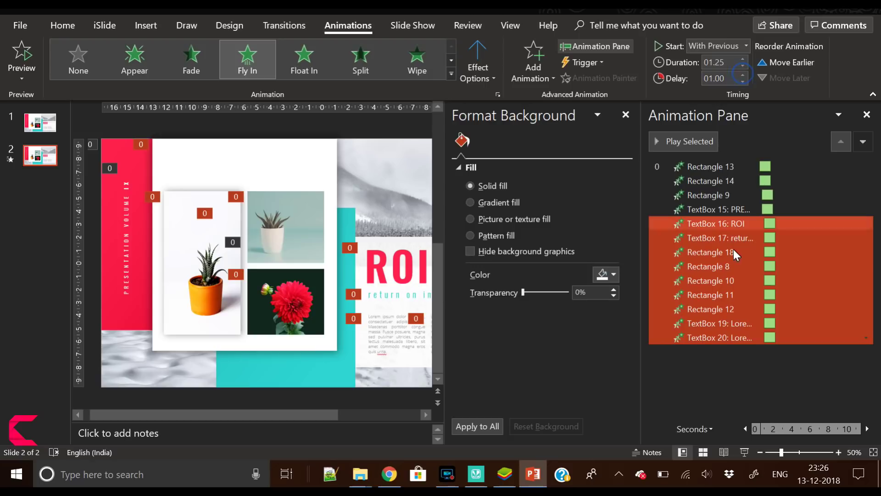
{"action": "left_click", "coordinate": [735, 228], "text": "ctrl"}
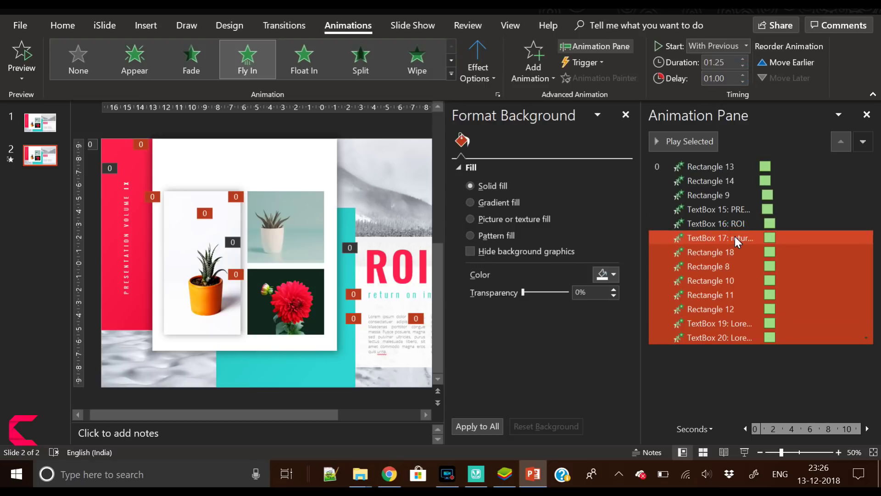
{"action": "left_click", "coordinate": [735, 237], "text": "ctrl"}
{"action": "left_click", "coordinate": [743, 74]}
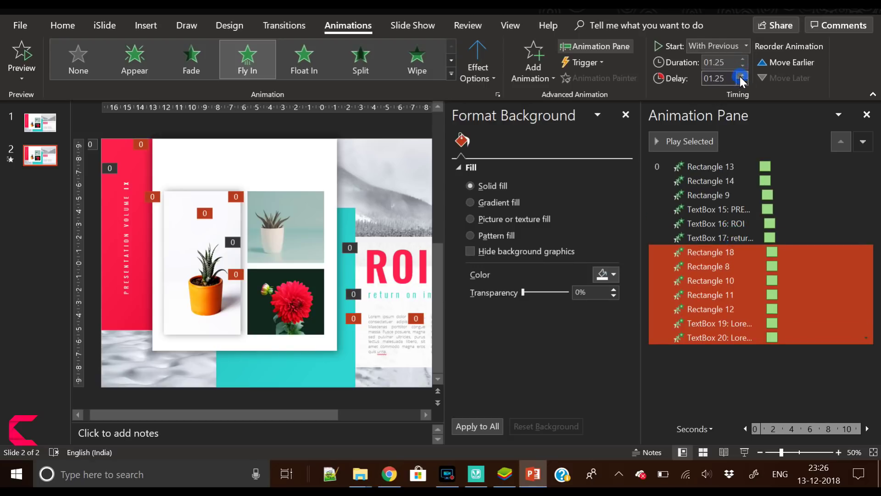
- Raise delays to 01.50 from Rectangle 10 onward, then 01.75 for the animations after Rectangle 11
{"action": "left_click", "coordinate": [757, 254], "text": "ctrl"}
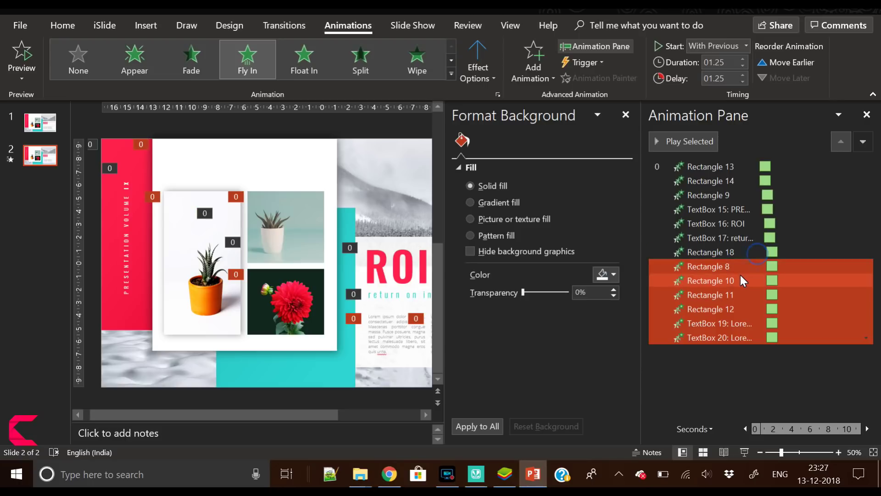
{"action": "left_click", "coordinate": [740, 271], "text": "ctrl"}
{"action": "left_click", "coordinate": [741, 75]}
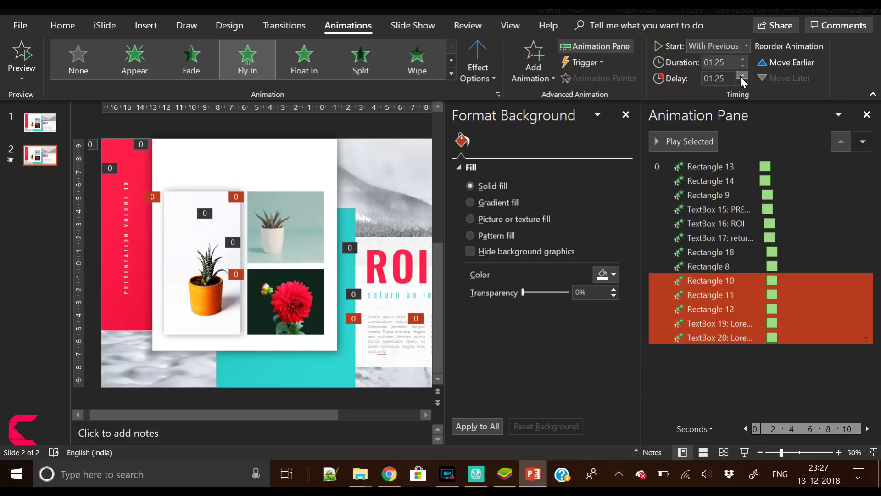
{"action": "left_click", "coordinate": [744, 280], "text": "ctrl"}
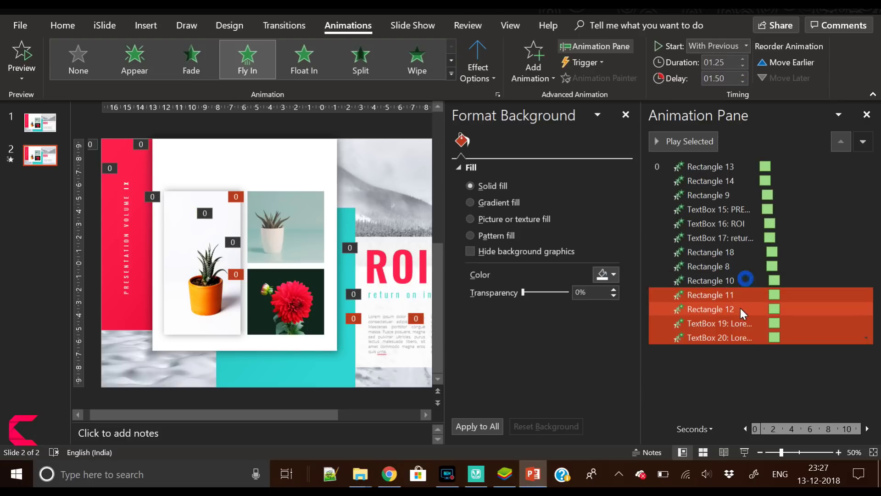
{"action": "left_click", "coordinate": [740, 296], "text": "ctrl"}
{"action": "left_click", "coordinate": [742, 75]}
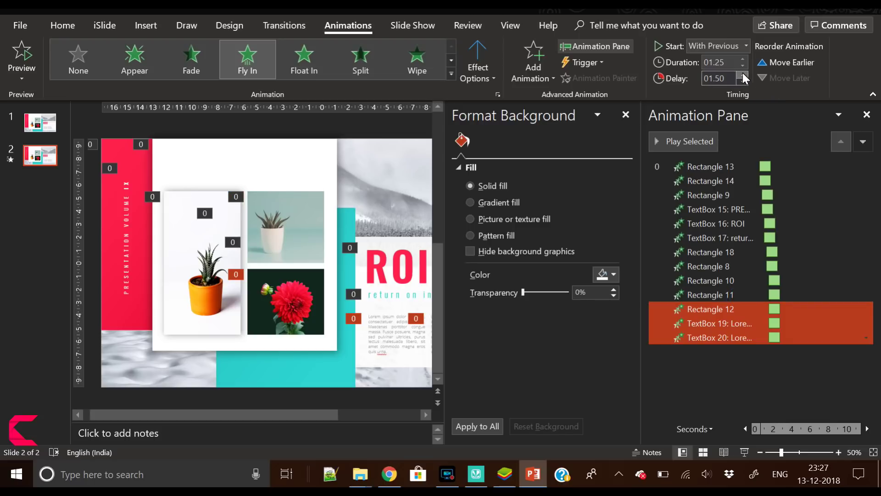
- Give TextBox 20 a 02.00 delay and play the slide show to check the timing
{"action": "left_click", "coordinate": [765, 283], "text": "ctrl"}
{"action": "left_click", "coordinate": [765, 285], "text": "ctrl"}
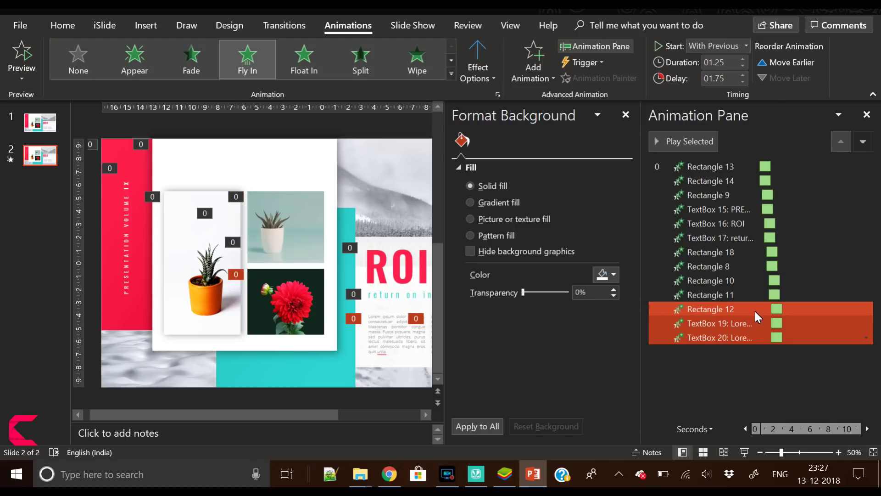
{"action": "left_click", "coordinate": [756, 319], "text": "ctrl"}
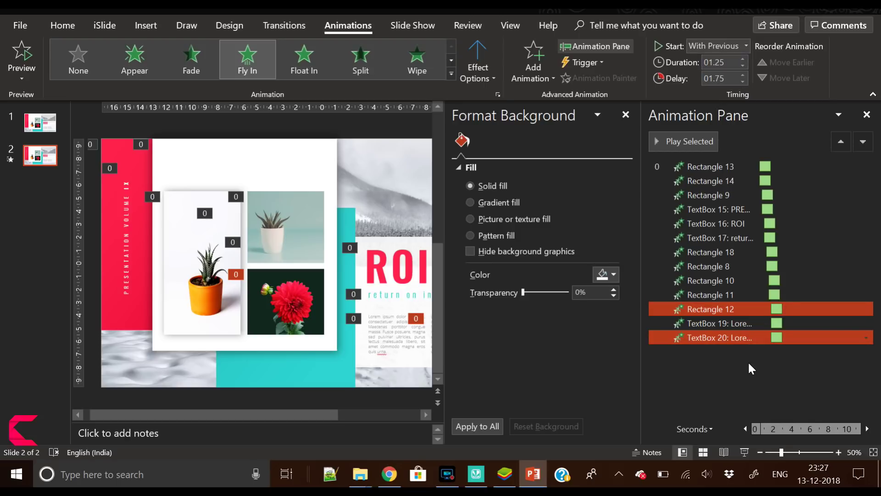
{"action": "left_click", "coordinate": [745, 339]}
{"action": "left_click", "coordinate": [743, 74]}
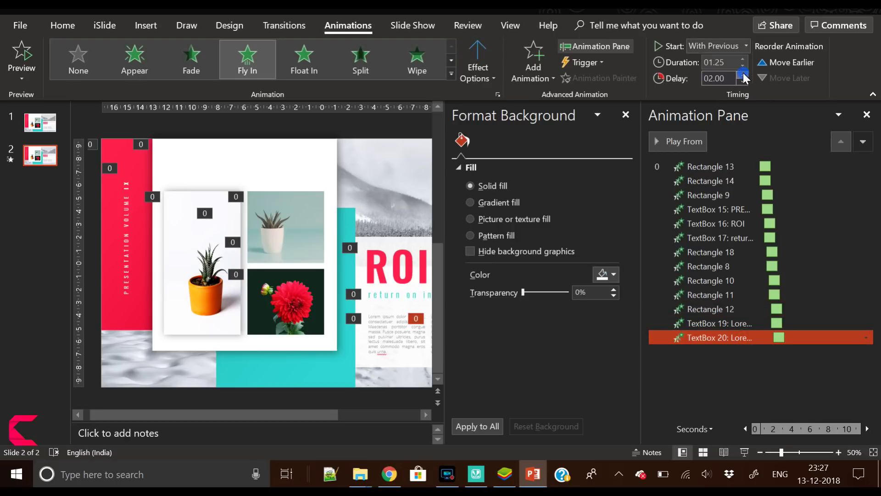
{"action": "left_click", "coordinate": [744, 451]}
{"action": "left_click", "coordinate": [732, 165]}
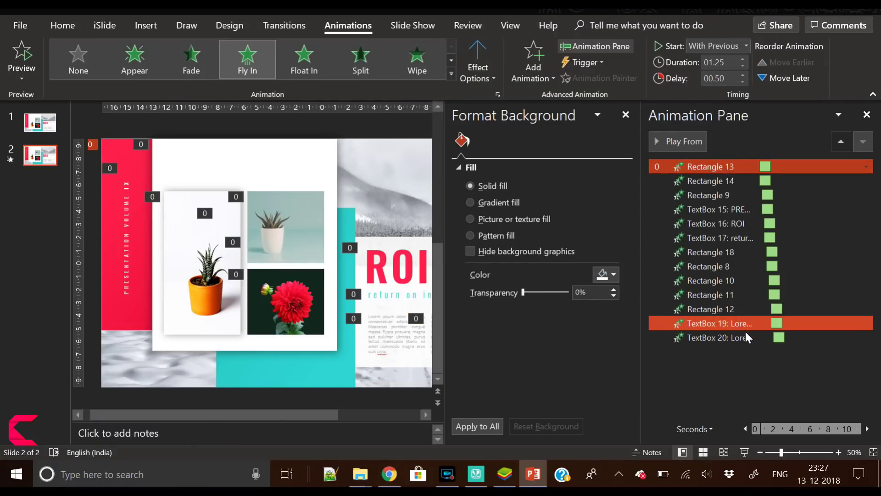
- Make Rectangles 13 and 14 fly in from the left and Rectangle 9 from the top-left
{"action": "left_click", "coordinate": [724, 183], "text": "ctrl"}
{"action": "left_click", "coordinate": [487, 78]}
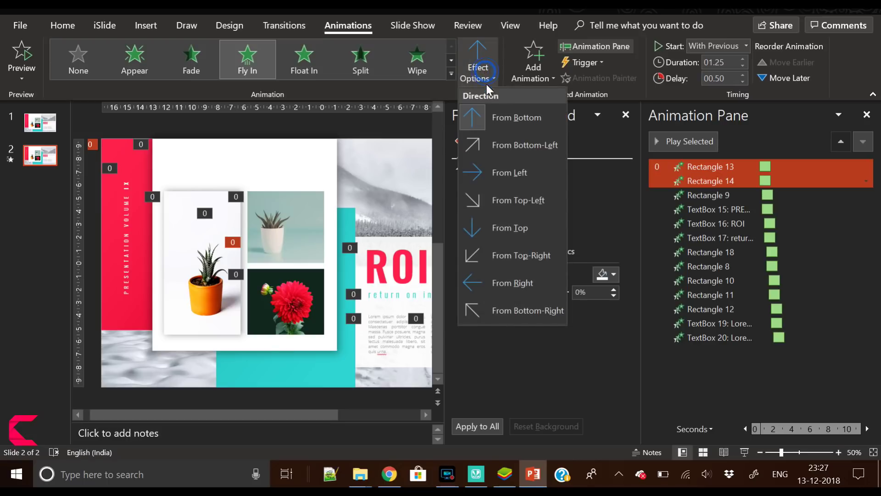
{"action": "left_click", "coordinate": [502, 170]}
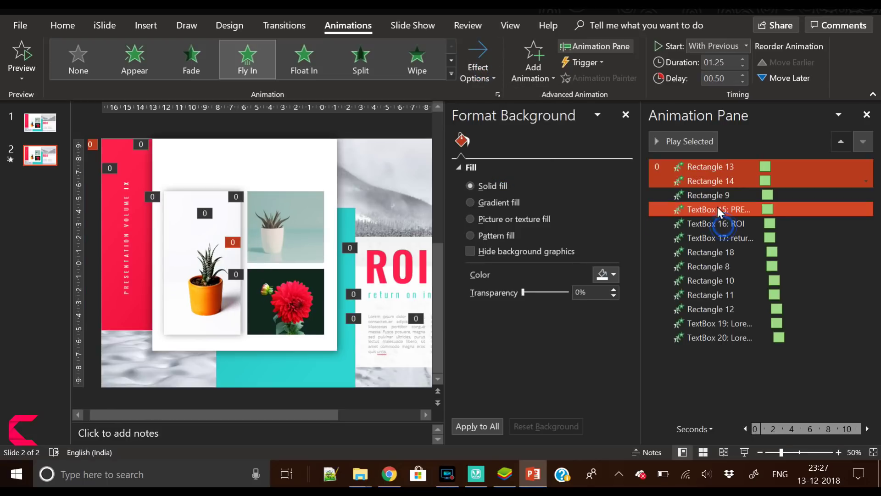
{"action": "left_click", "coordinate": [718, 202]}
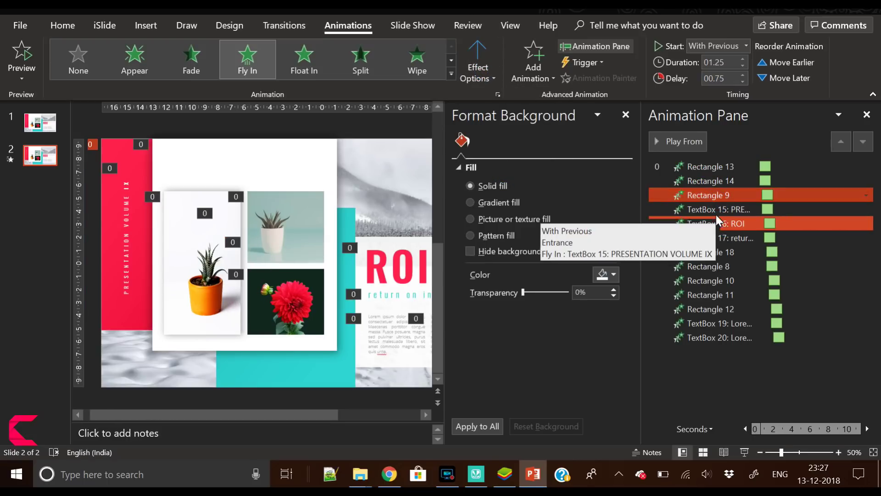
{"action": "left_click", "coordinate": [465, 66]}
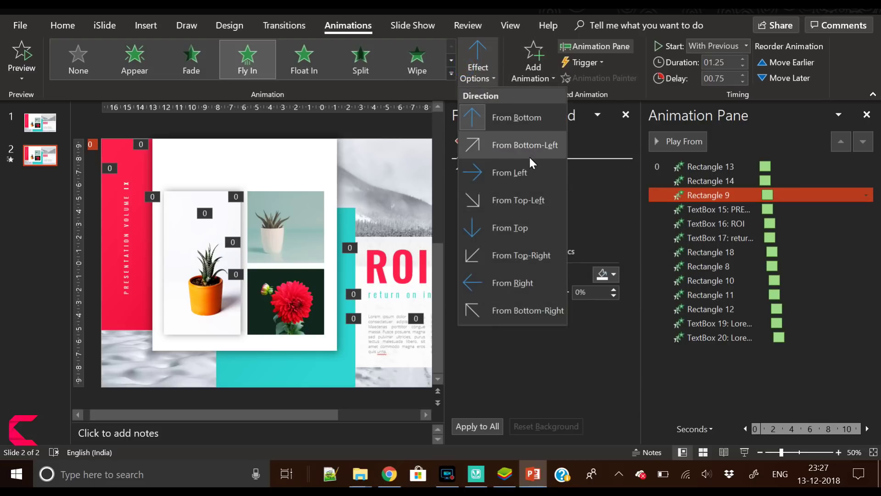
{"action": "left_click", "coordinate": [516, 200]}
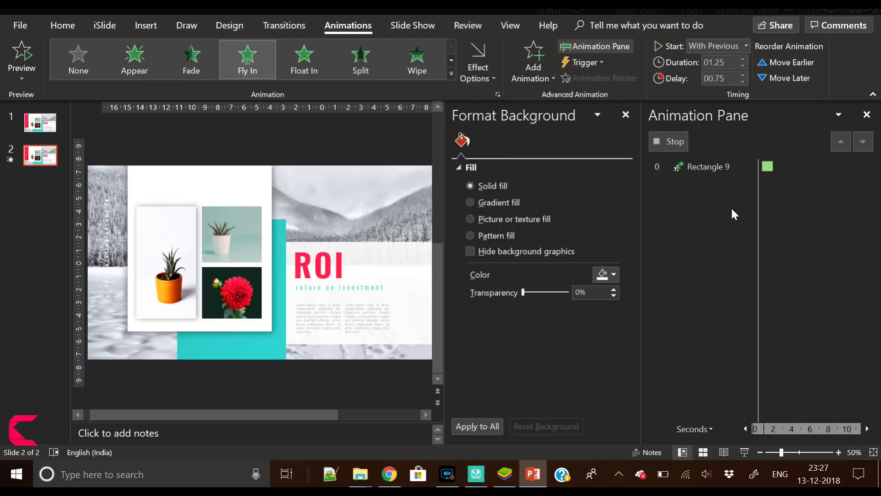
- Make TextBox 15 fly in from the bottom-right and TextBox 17 from the top
{"action": "left_click", "coordinate": [710, 212]}
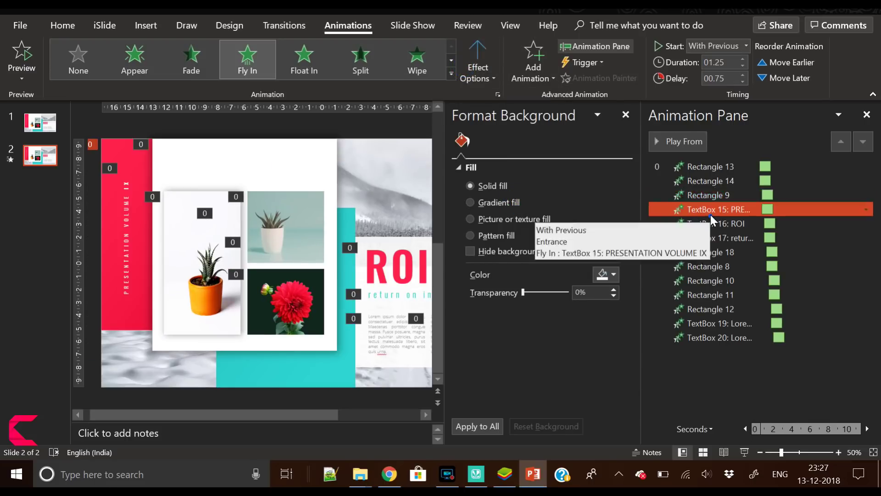
{"action": "left_click", "coordinate": [485, 75]}
{"action": "left_click", "coordinate": [524, 310]}
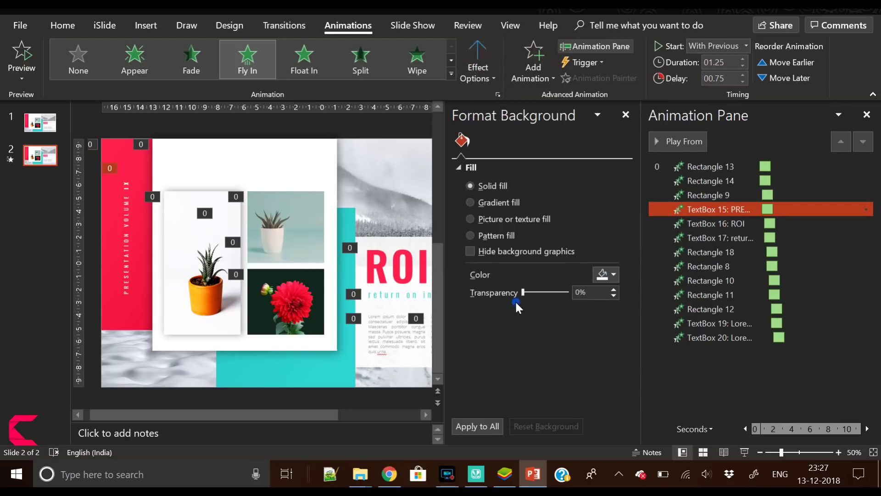
{"action": "left_click", "coordinate": [694, 252]}
{"action": "left_click", "coordinate": [706, 236]}
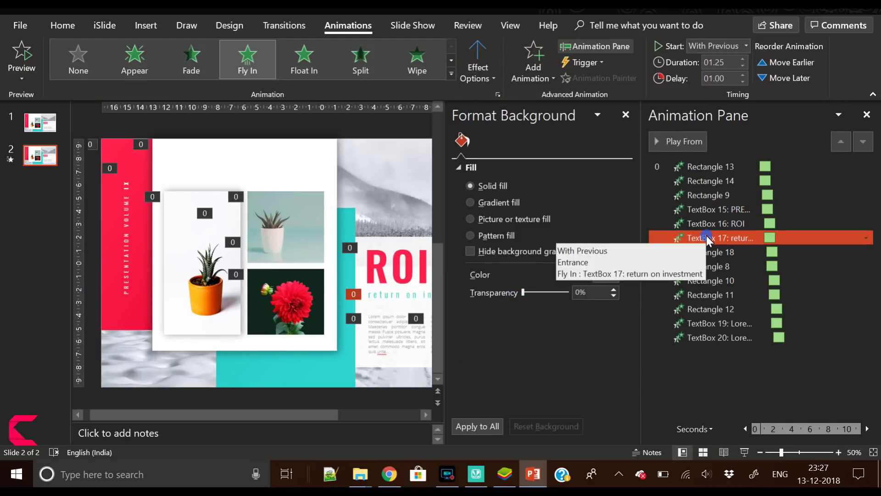
{"action": "left_click", "coordinate": [473, 70]}
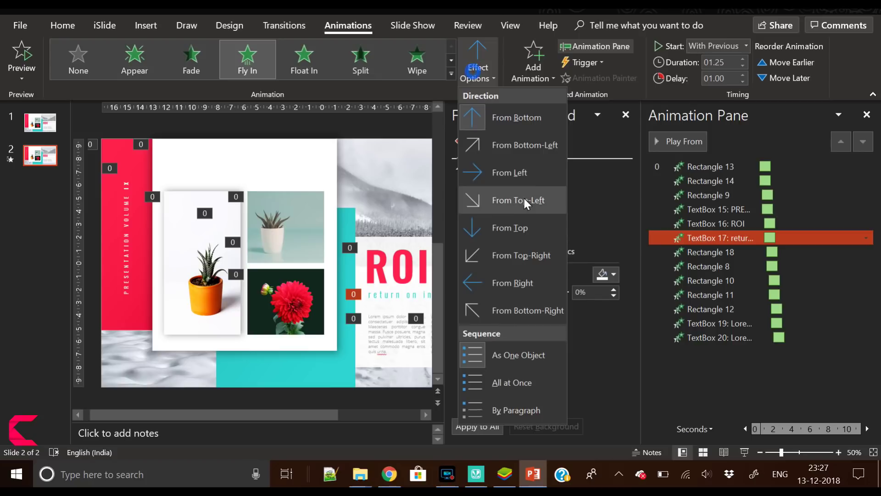
{"action": "left_click", "coordinate": [520, 237]}
- Make Rectangle 8 fly in from the bottom-right and Rectangle 10 from the right
{"action": "left_click", "coordinate": [714, 265]}
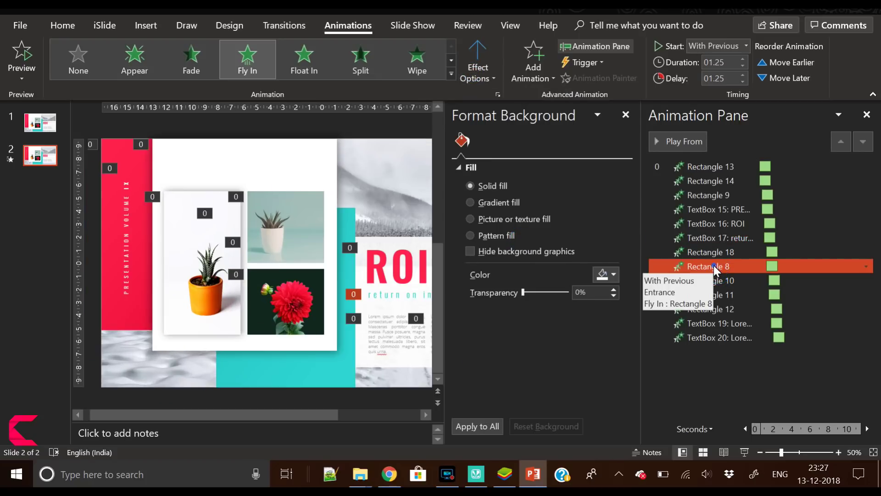
{"action": "left_click", "coordinate": [486, 69]}
{"action": "left_click", "coordinate": [512, 304]}
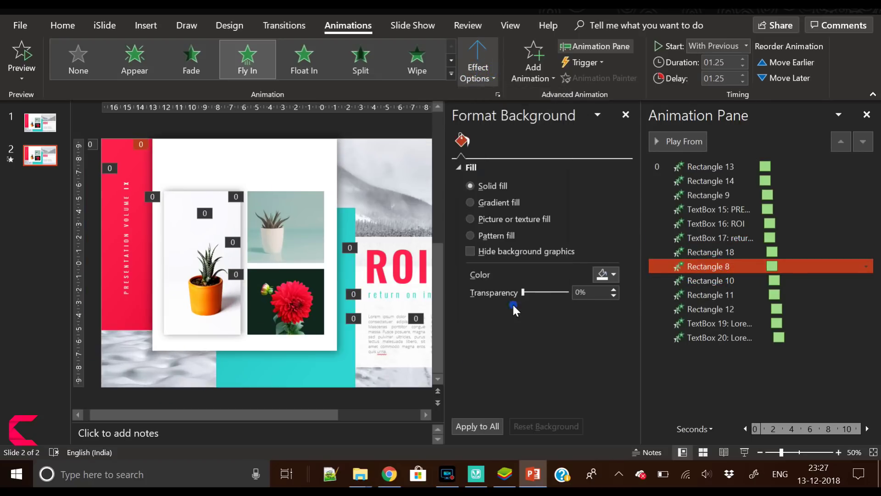
{"action": "left_click", "coordinate": [710, 281], "text": "ctrl"}
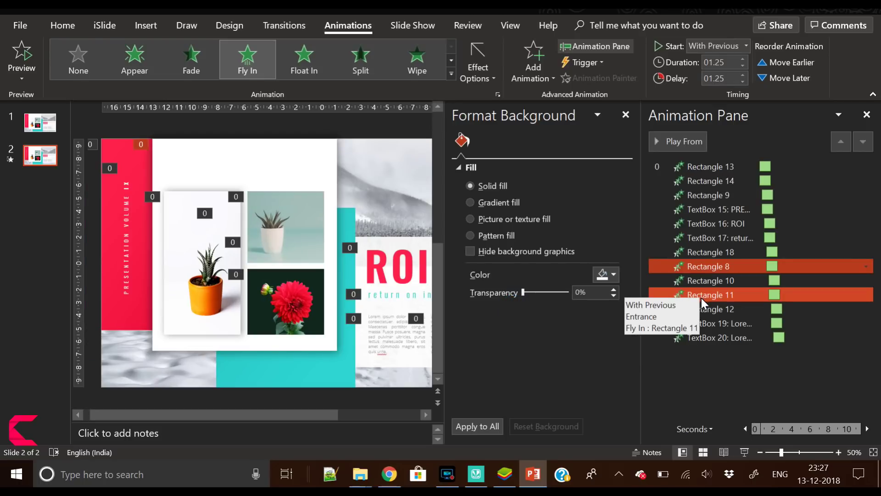
{"action": "left_click", "coordinate": [702, 279]}
{"action": "left_click", "coordinate": [475, 76]}
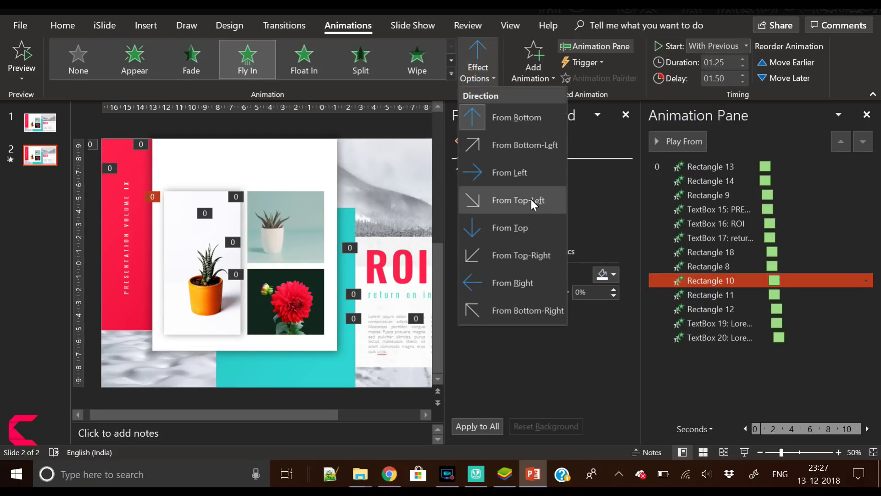
{"action": "left_click", "coordinate": [516, 283]}
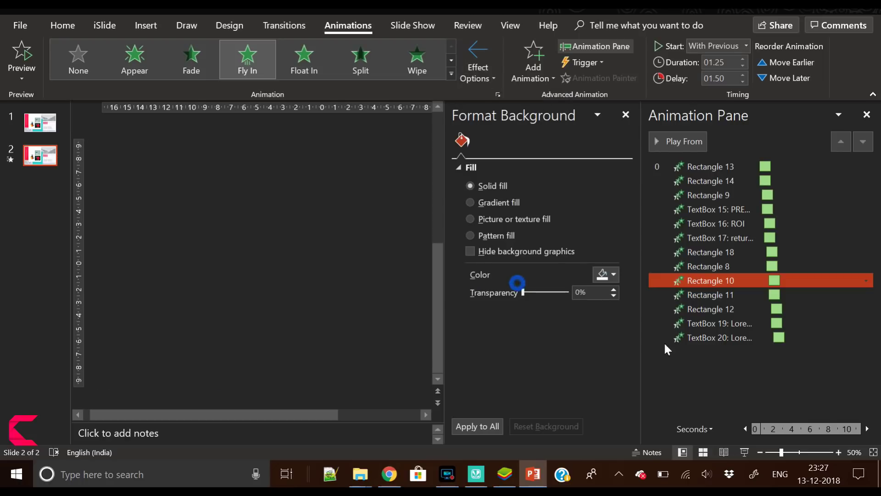
- Make Rectangle 11 fly in from the top and Rectangle 12 from the right
{"action": "left_click", "coordinate": [707, 298]}
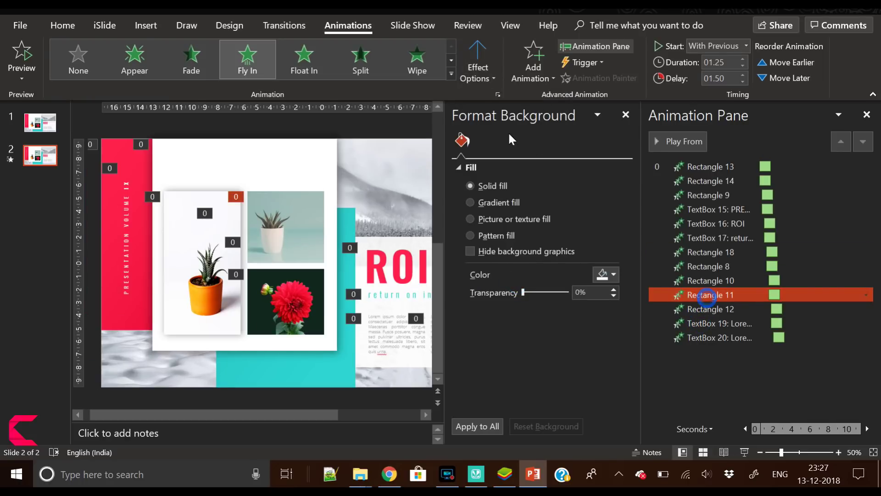
{"action": "left_click", "coordinate": [476, 73]}
{"action": "left_click", "coordinate": [511, 235]}
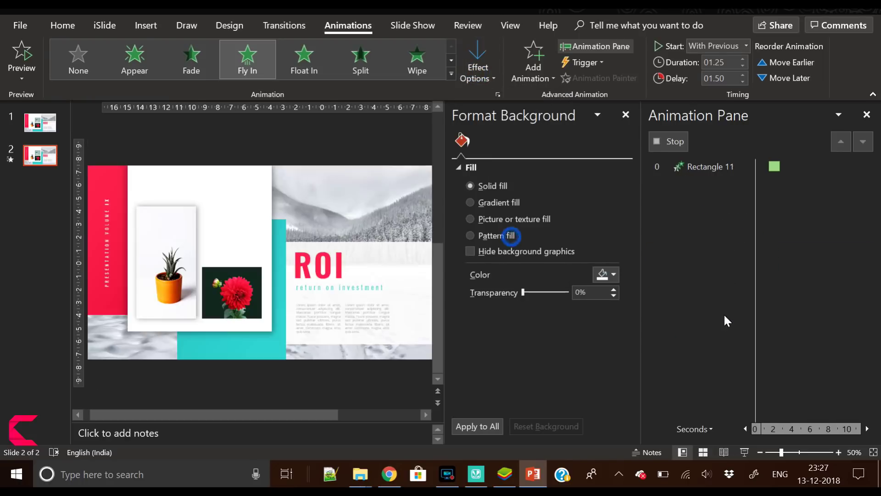
{"action": "left_click", "coordinate": [725, 311], "text": "ctrl"}
{"action": "left_click", "coordinate": [712, 315]}
{"action": "left_click", "coordinate": [477, 69]}
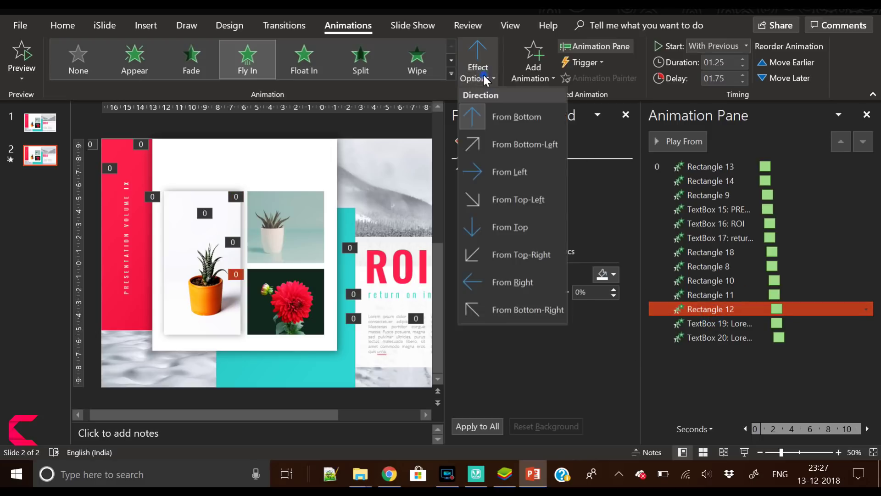
{"action": "left_click", "coordinate": [521, 281]}
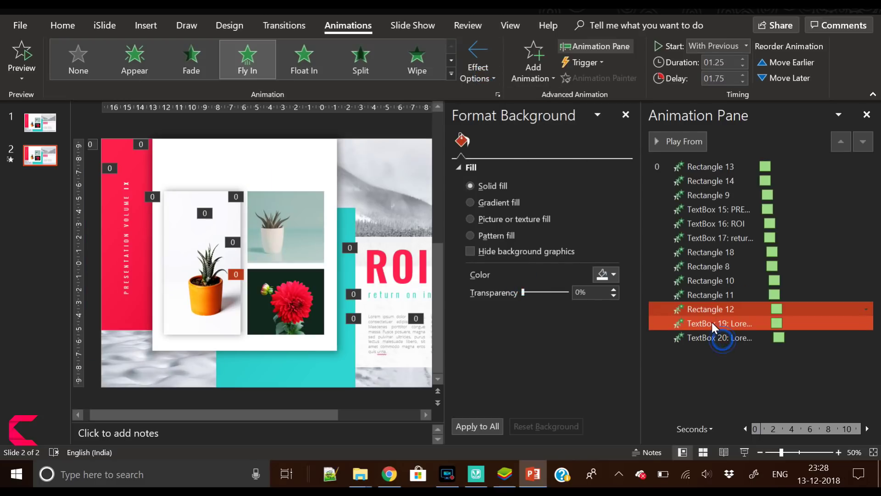
- Make TextBox 19 fly in from the bottom
{"action": "left_click", "coordinate": [710, 323]}
{"action": "left_click", "coordinate": [479, 73]}
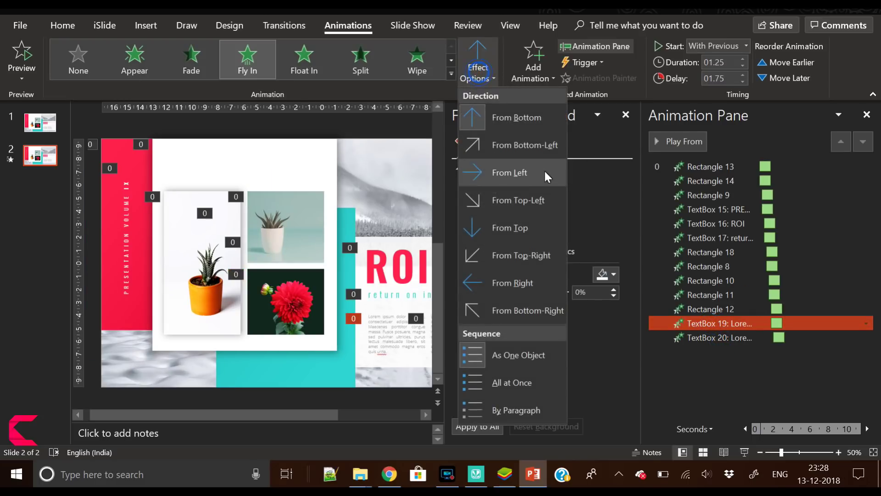
{"action": "left_click", "coordinate": [513, 128]}
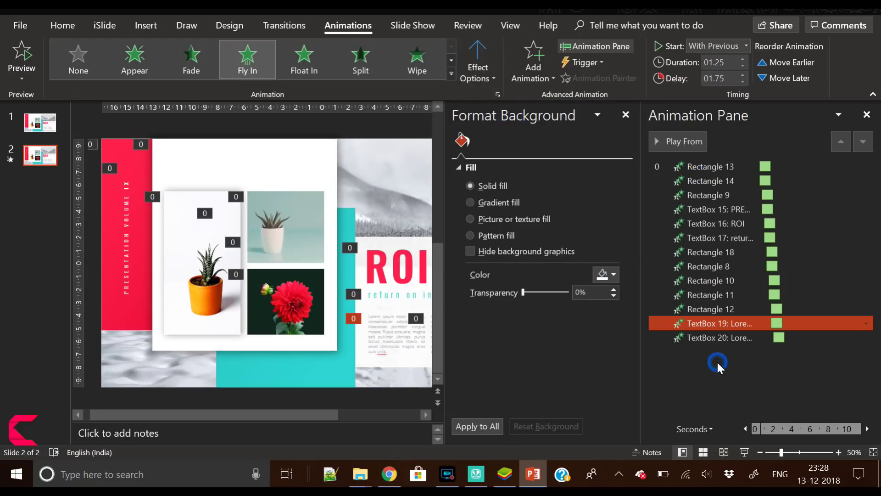
{"action": "left_click", "coordinate": [717, 337]}
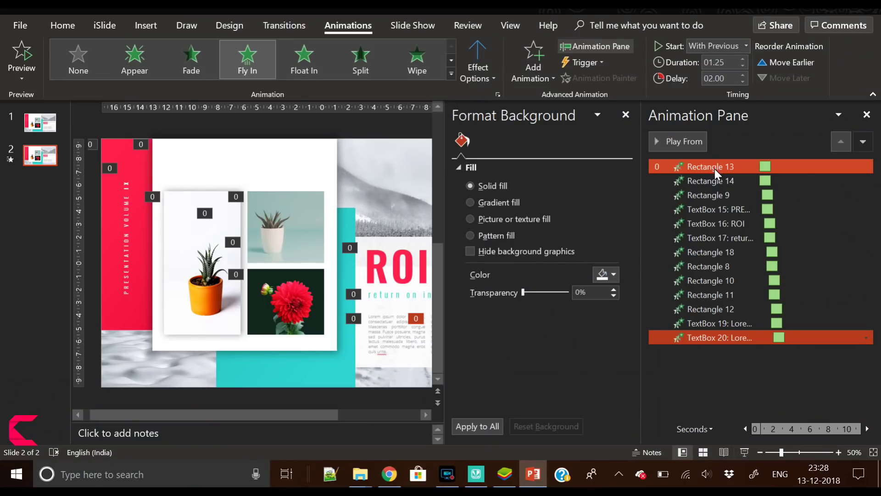
{"action": "left_click", "coordinate": [715, 169]}
- Select all animations from Rectangle 13 to TextBox 20 and set their duration to 01.50
{"action": "left_click", "coordinate": [724, 341], "text": "shift"}
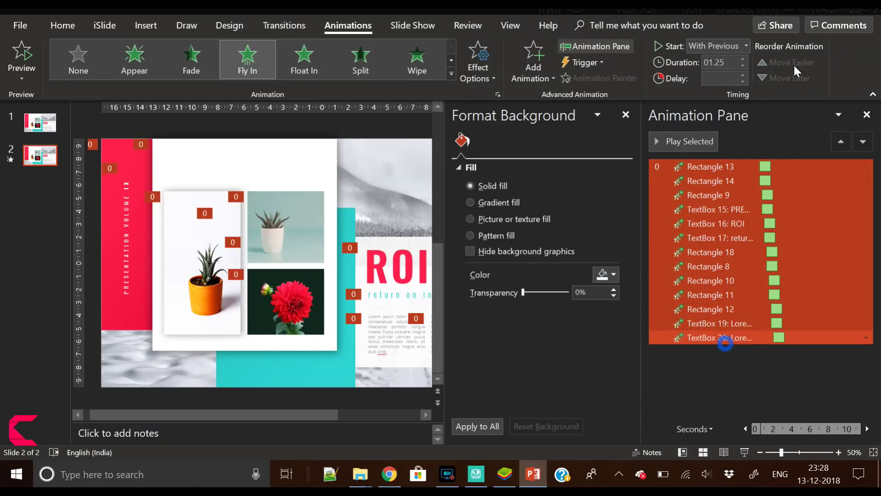
{"action": "left_click", "coordinate": [743, 59]}
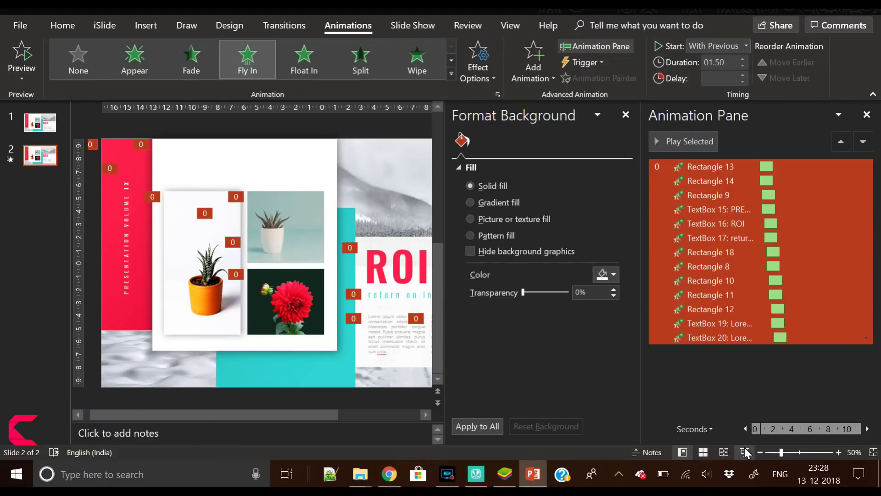
- Raise the delays of Rectangle 9 and TextBox 15, bringing TextBox 15 to 01.25
{"action": "left_click", "coordinate": [719, 195]}
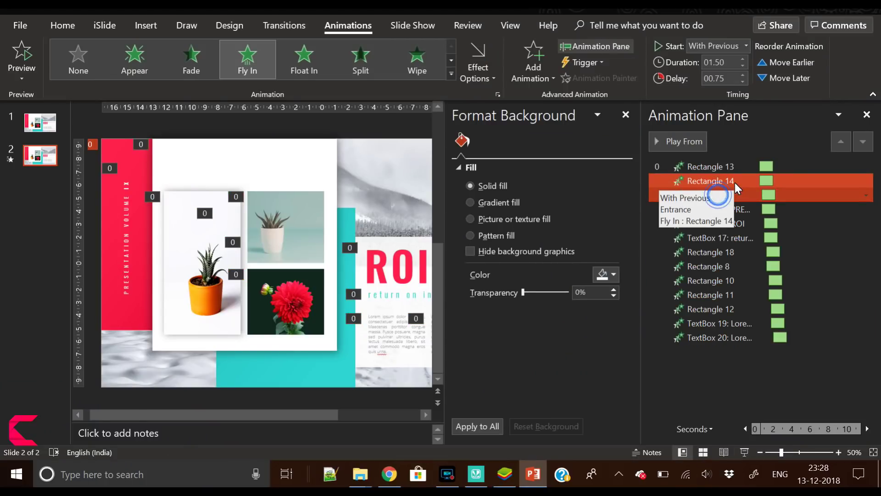
{"action": "left_click", "coordinate": [734, 182]}
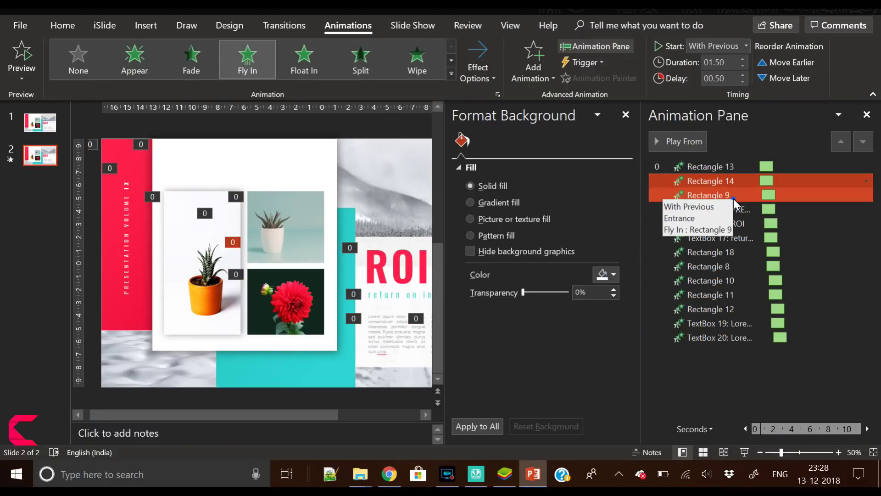
{"action": "left_click", "coordinate": [733, 199]}
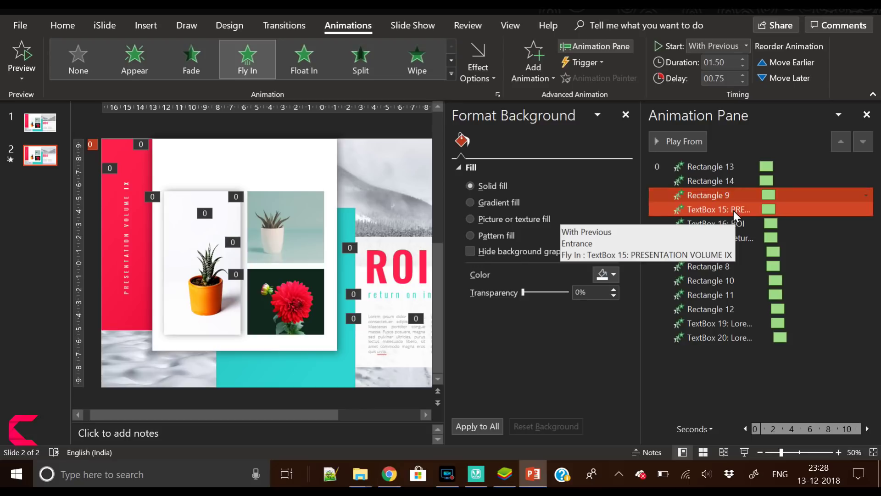
{"action": "left_click", "coordinate": [733, 210], "text": "ctrl"}
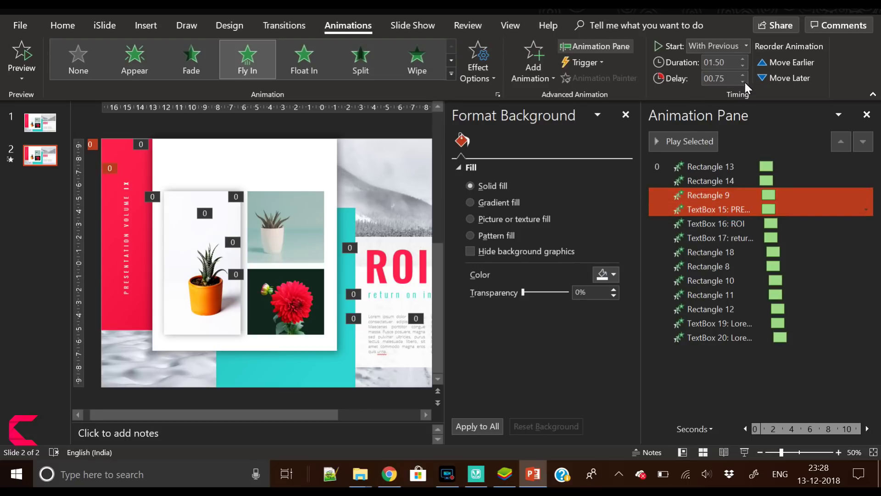
{"action": "left_click", "coordinate": [743, 75]}
{"action": "left_click", "coordinate": [742, 210]}
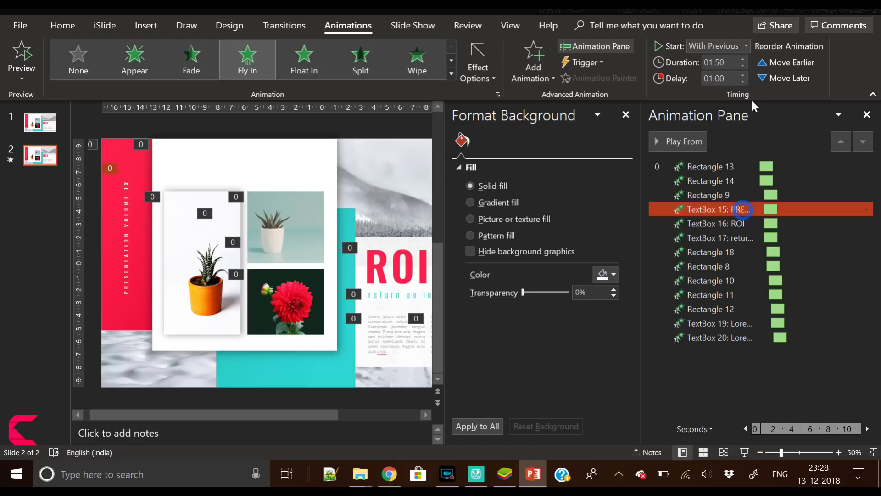
{"action": "left_click", "coordinate": [744, 75]}
- Raise Rectangle 14's delay and set TextBox 16's delay to 01.50
{"action": "left_click", "coordinate": [735, 182]}
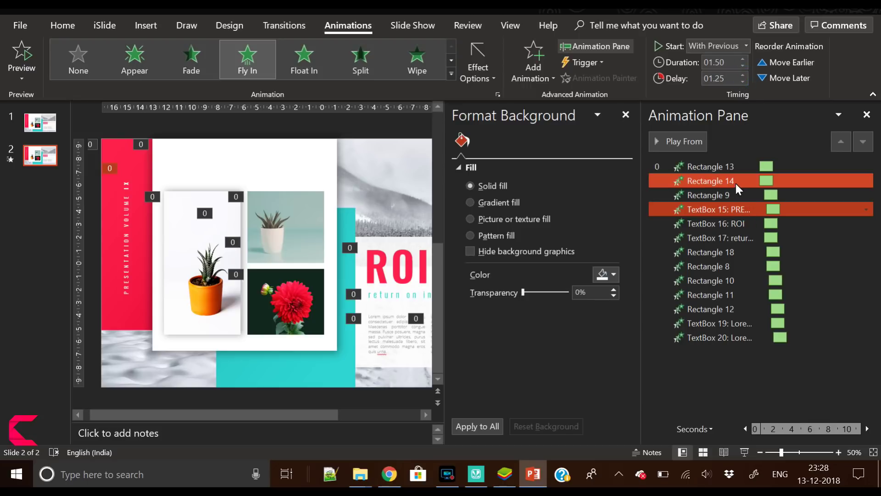
{"action": "left_click", "coordinate": [738, 75]}
{"action": "left_click", "coordinate": [738, 75]}
{"action": "left_click", "coordinate": [738, 75]}
{"action": "left_click", "coordinate": [735, 211], "text": "ctrl"}
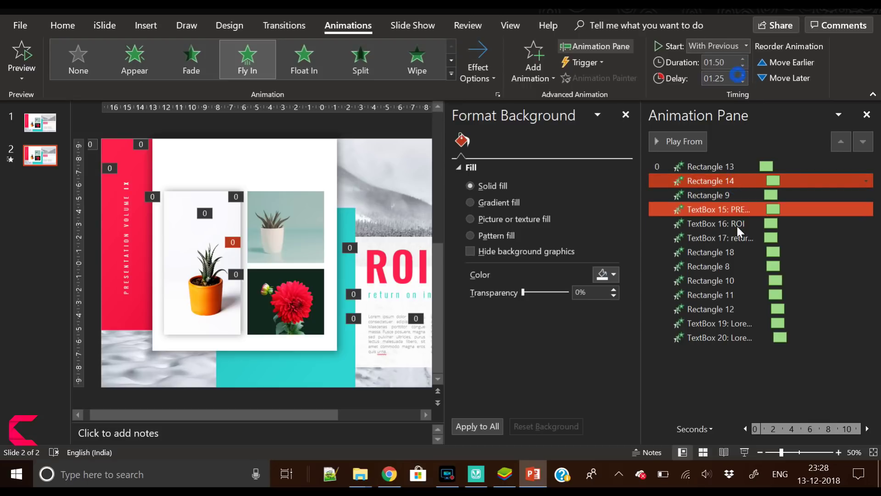
{"action": "left_click", "coordinate": [739, 223]}
{"action": "left_click", "coordinate": [744, 75]}
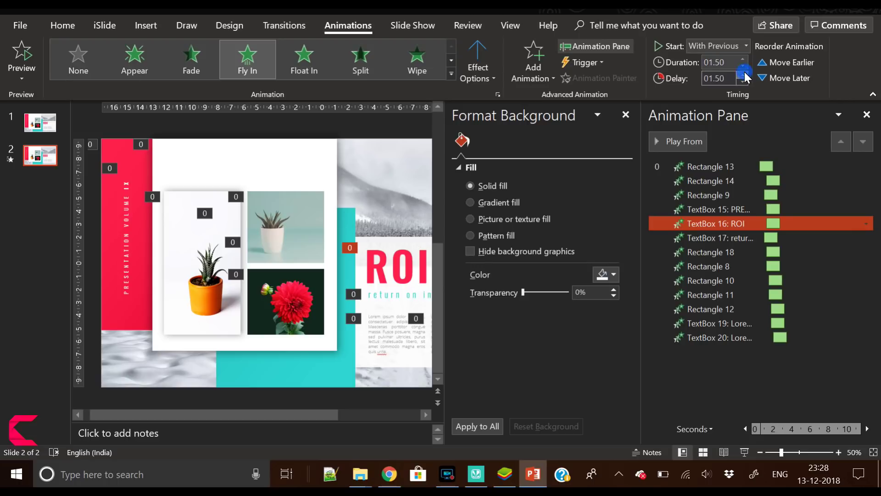
- Set Rectangle 18's delay to 02.00 and Rectangle 8's to 01.75
{"action": "left_click", "coordinate": [747, 235]}
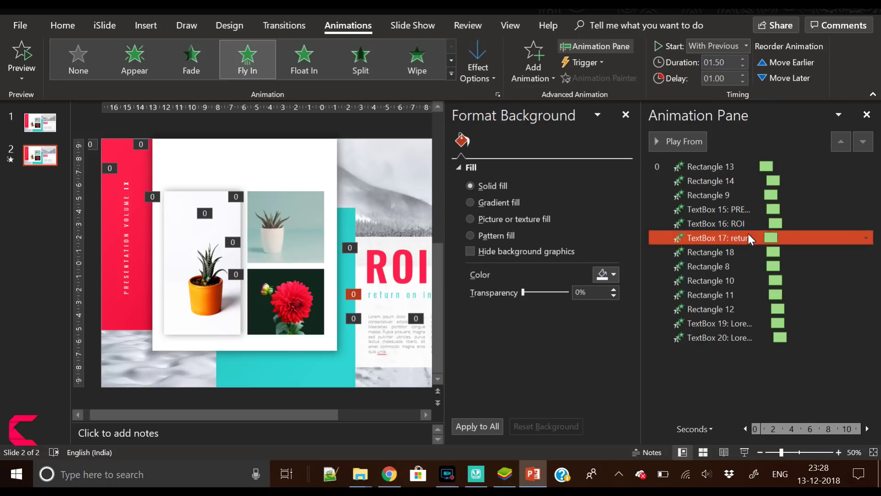
{"action": "left_click", "coordinate": [745, 252]}
{"action": "left_click", "coordinate": [743, 75]}
{"action": "left_click", "coordinate": [744, 75]}
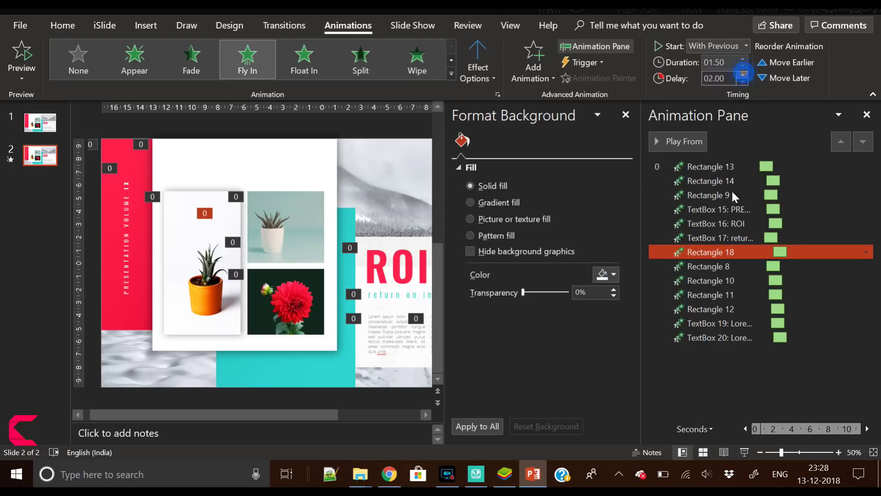
{"action": "left_click", "coordinate": [753, 267]}
{"action": "left_click", "coordinate": [741, 75]}
{"action": "left_click", "coordinate": [741, 74]}
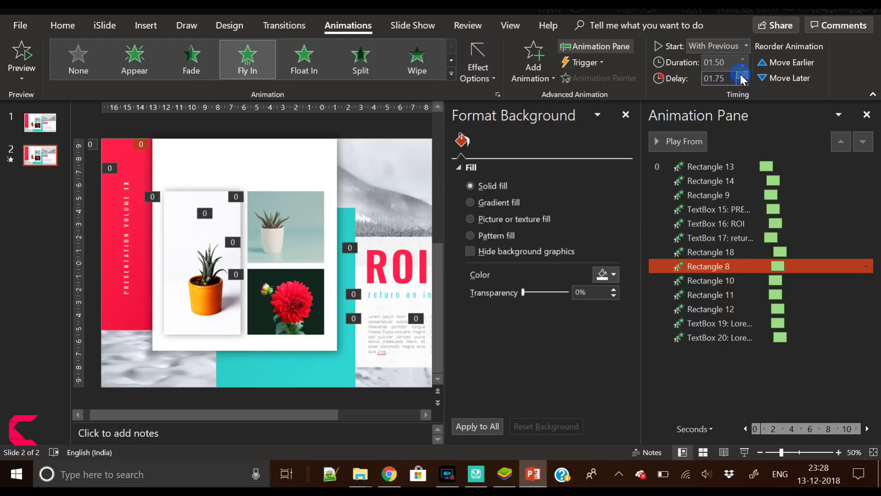
- Set Rectangle 11's delay to 02.00 and raise Rectangle 12's beyond 02.25
{"action": "left_click", "coordinate": [751, 280]}
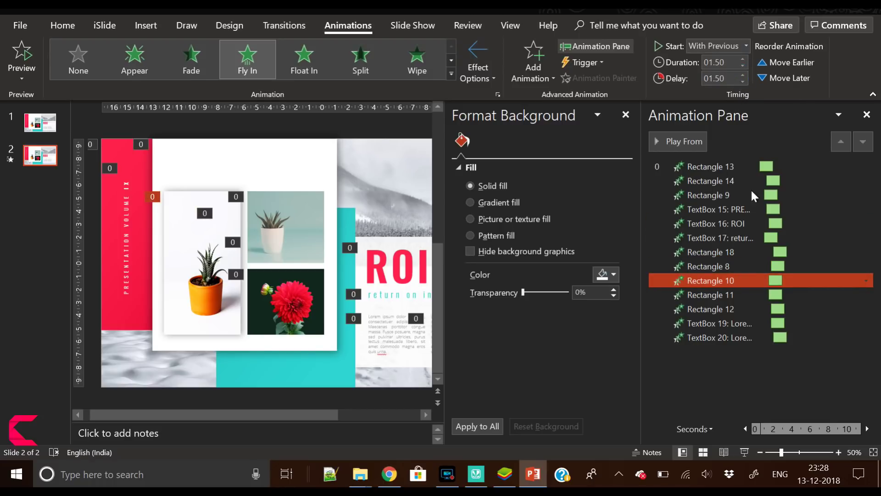
{"action": "left_click", "coordinate": [759, 294]}
{"action": "left_click", "coordinate": [743, 81]}
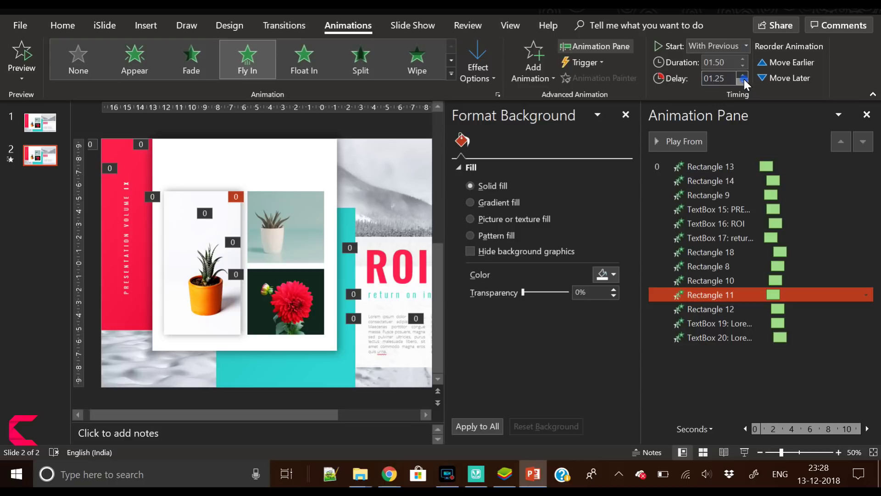
{"action": "left_click", "coordinate": [743, 74]}
{"action": "left_click", "coordinate": [744, 74]}
{"action": "left_click", "coordinate": [743, 74]}
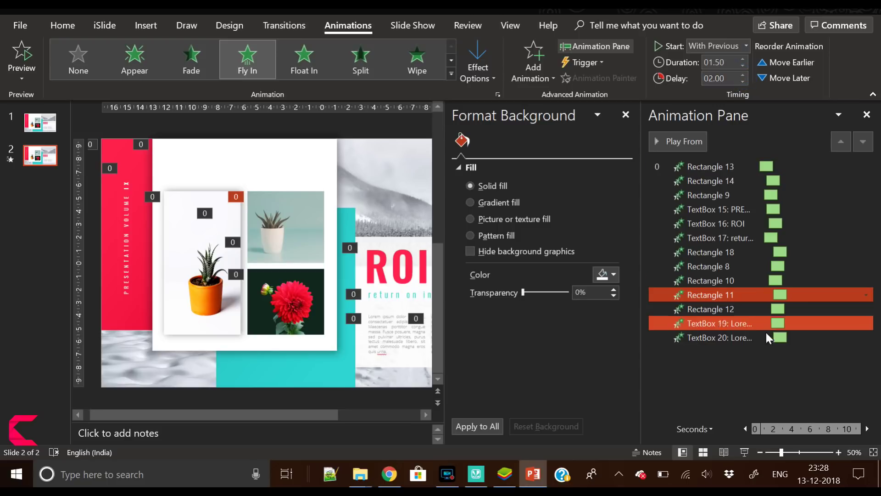
{"action": "left_click", "coordinate": [748, 309]}
{"action": "left_click", "coordinate": [742, 75]}
{"action": "left_click", "coordinate": [743, 74]}
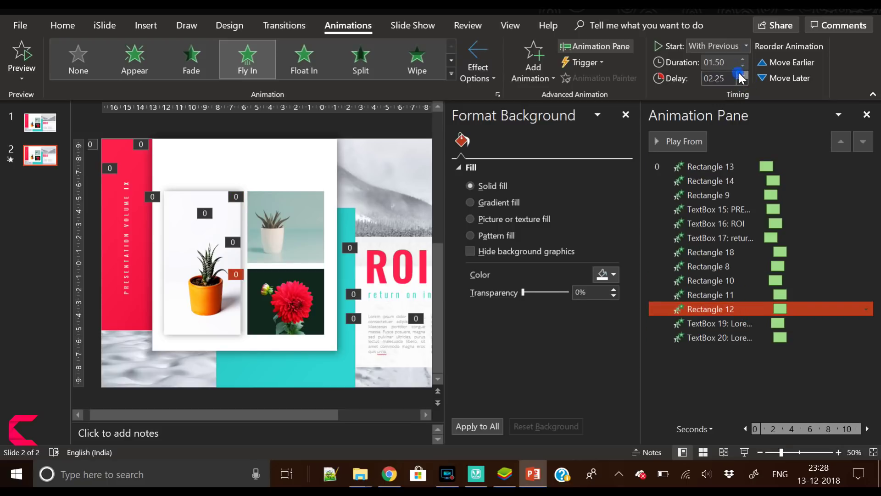
{"action": "left_click", "coordinate": [742, 74]}
{"action": "left_click", "coordinate": [743, 74]}
- Set TextBox 19's delay to 03.00 and TextBox 20's to 03.75
{"action": "left_click", "coordinate": [762, 327]}
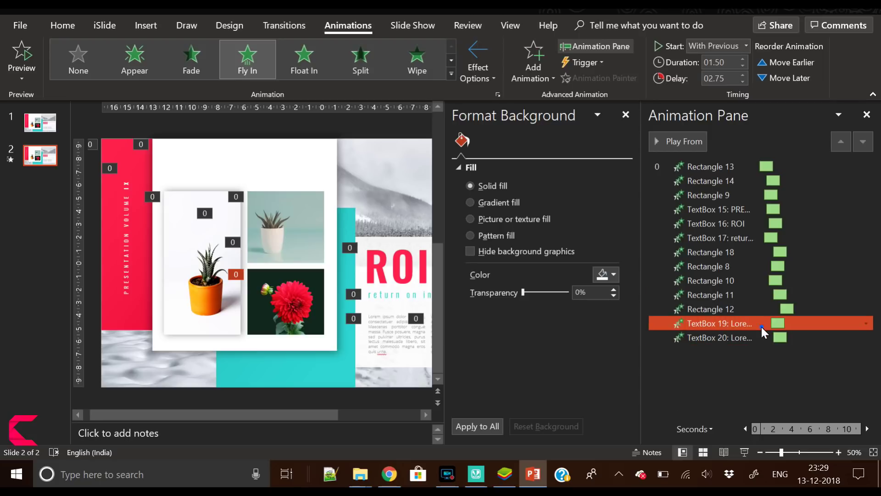
{"action": "left_click", "coordinate": [740, 74]}
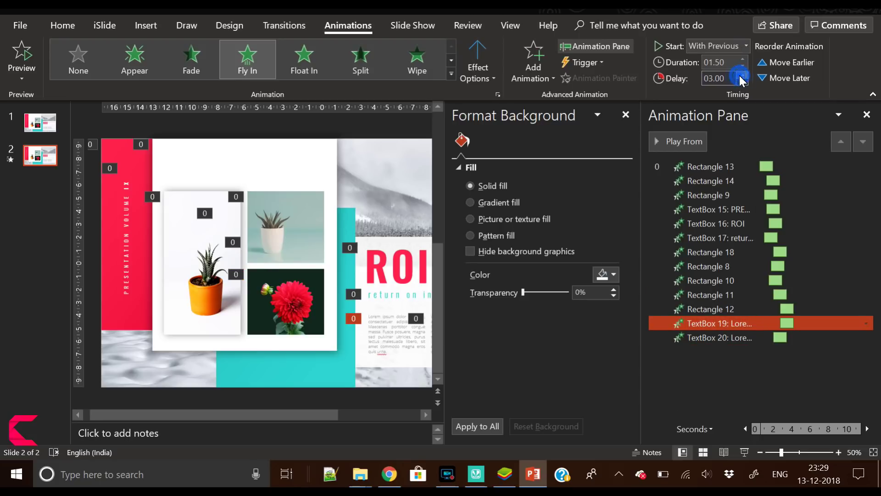
{"action": "left_click", "coordinate": [757, 339]}
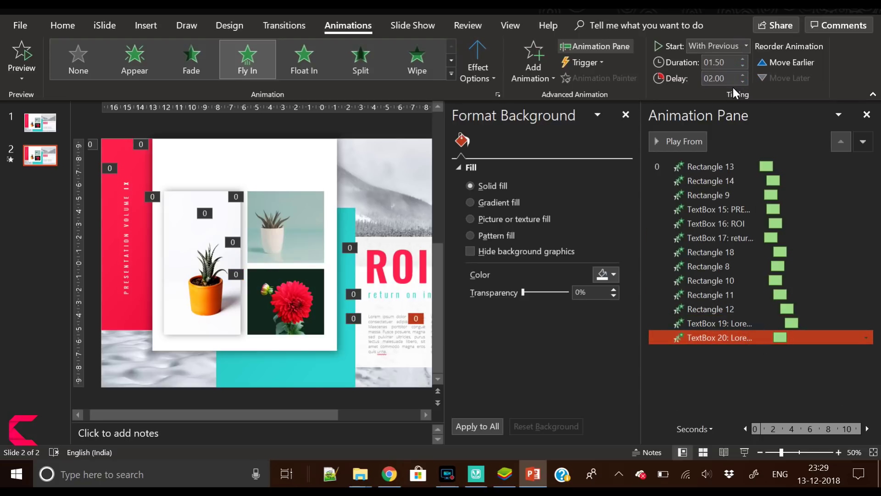
{"action": "left_click", "coordinate": [742, 74]}
{"action": "left_click", "coordinate": [742, 74]}
{"action": "left_click", "coordinate": [742, 75]}
{"action": "left_click", "coordinate": [742, 74]}
{"action": "left_click", "coordinate": [743, 75]}
{"action": "left_click", "coordinate": [742, 74]}
{"action": "left_click", "coordinate": [742, 74]}
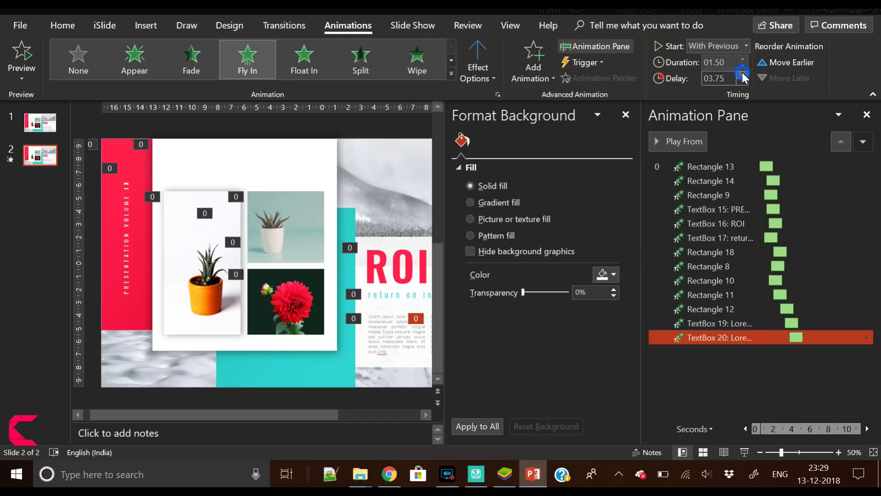
{"action": "left_click", "coordinate": [748, 309], "text": "ctrl"}
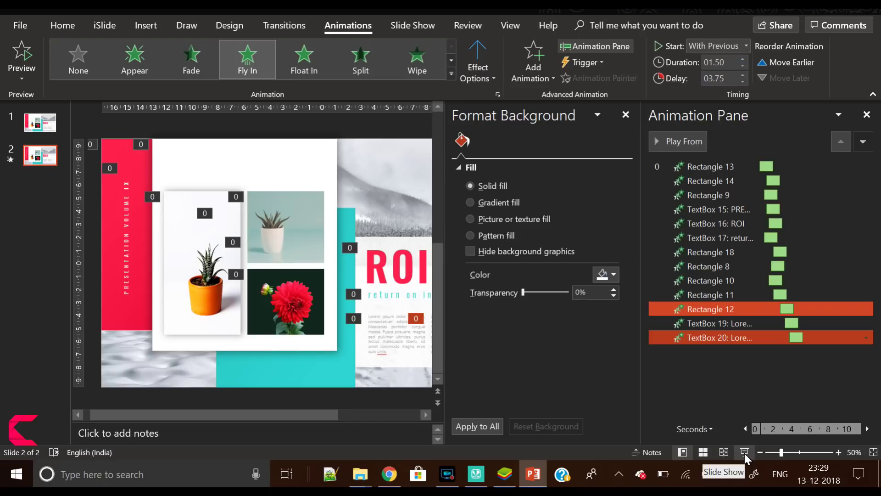